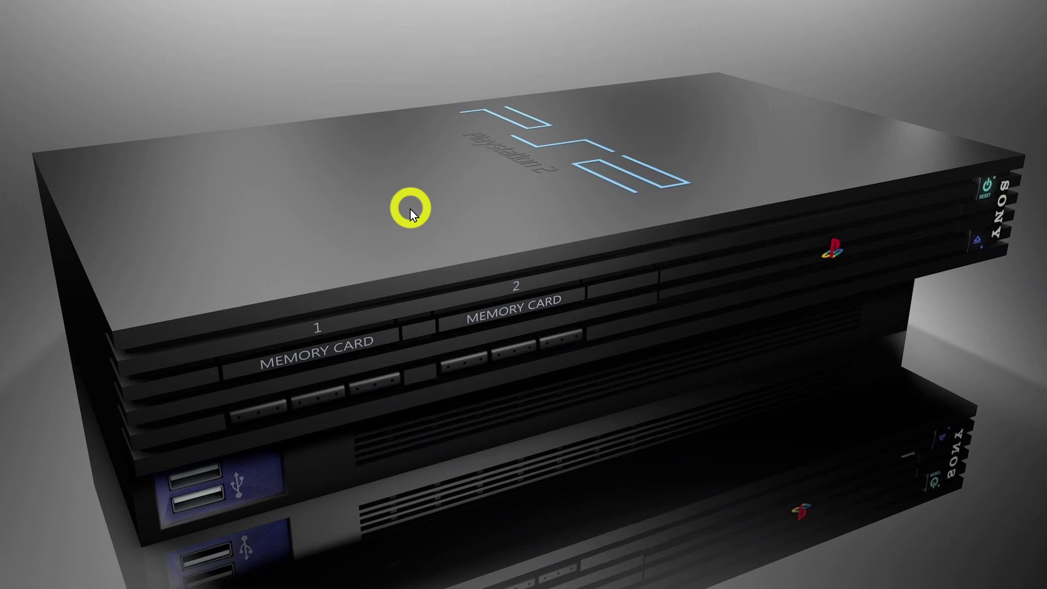
# Step: Paste the pcsx2-v2.3.281-windows-x64-Qt.7z archive onto the desktop and move it away from the corner
pyautogui.hotkey('ctrl', 'v')
pyautogui.click(185, 174)
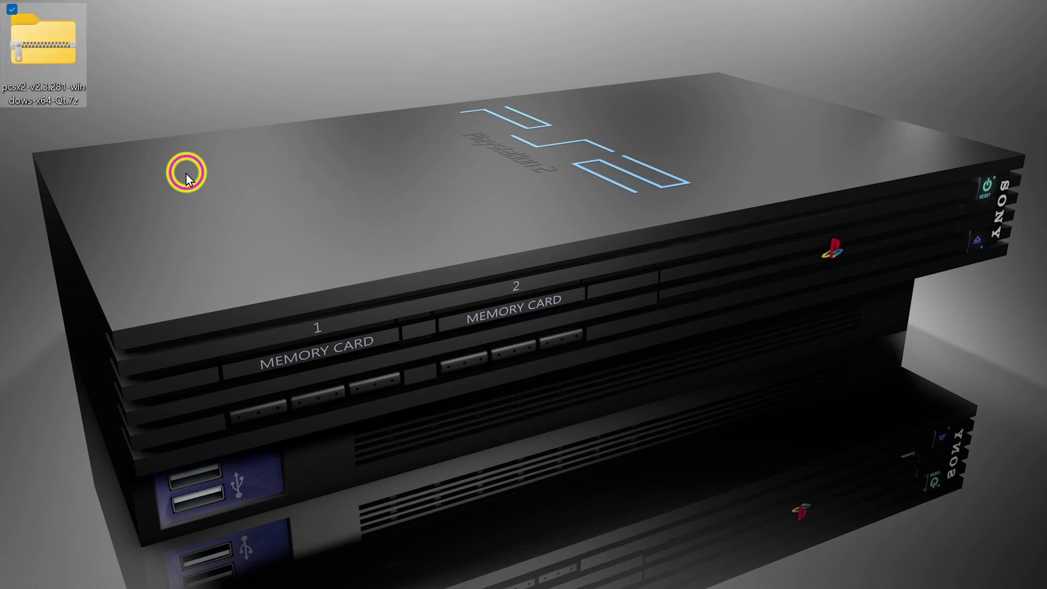
pyautogui.moveTo(55, 57); pyautogui.dragTo(239, 195)
pyautogui.click(323, 194)
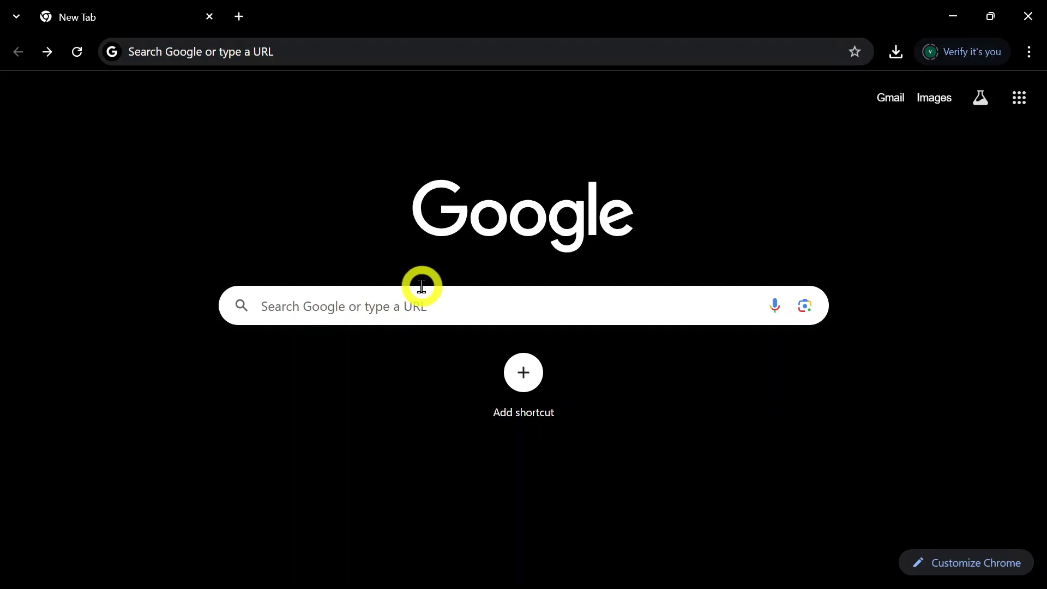
# Step: Search Google in Chrome for "pcsx2 download" and open the official PCSX2 home page
pyautogui.click(437, 302)
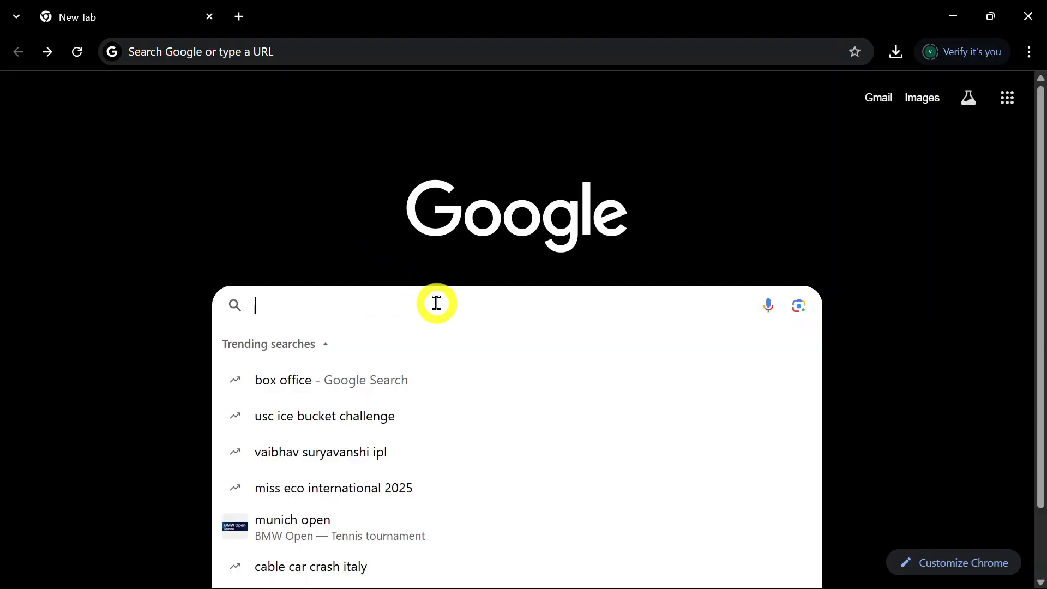
pyautogui.write('pcsx2')
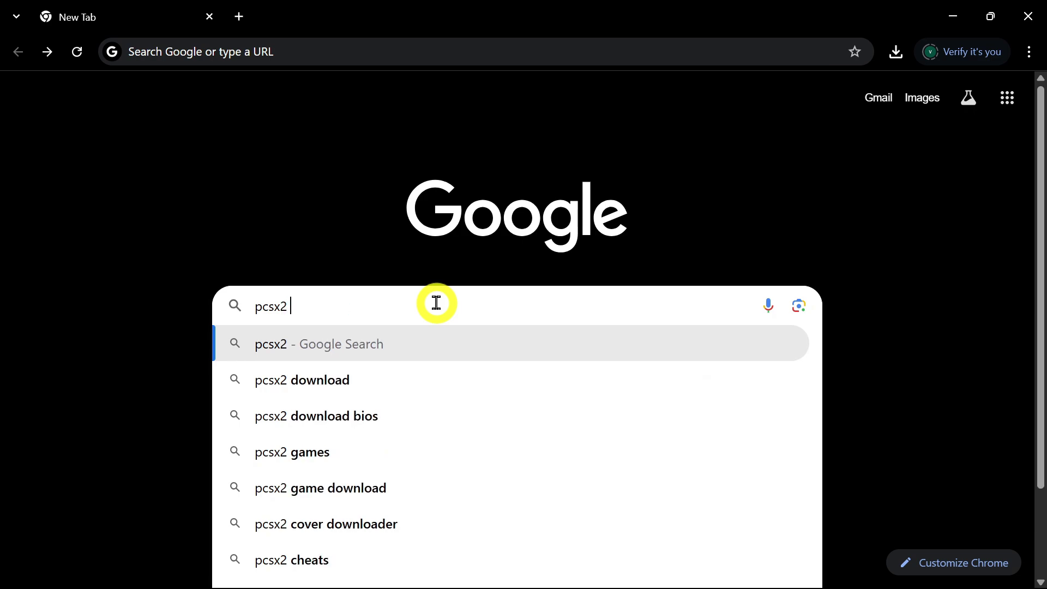
pyautogui.write(' download')
pyautogui.press('Return')
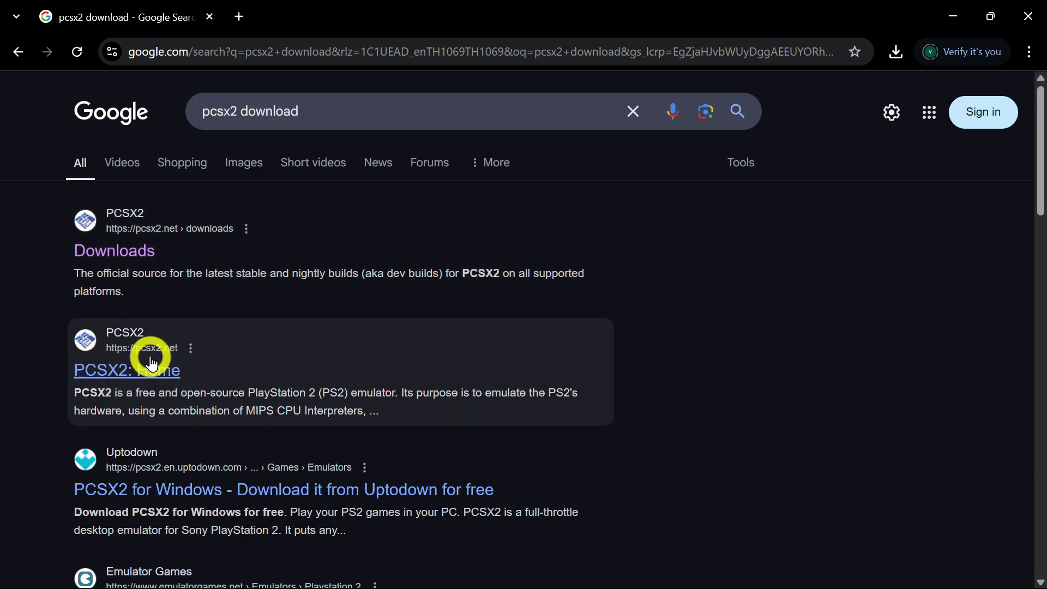
pyautogui.click(152, 367)
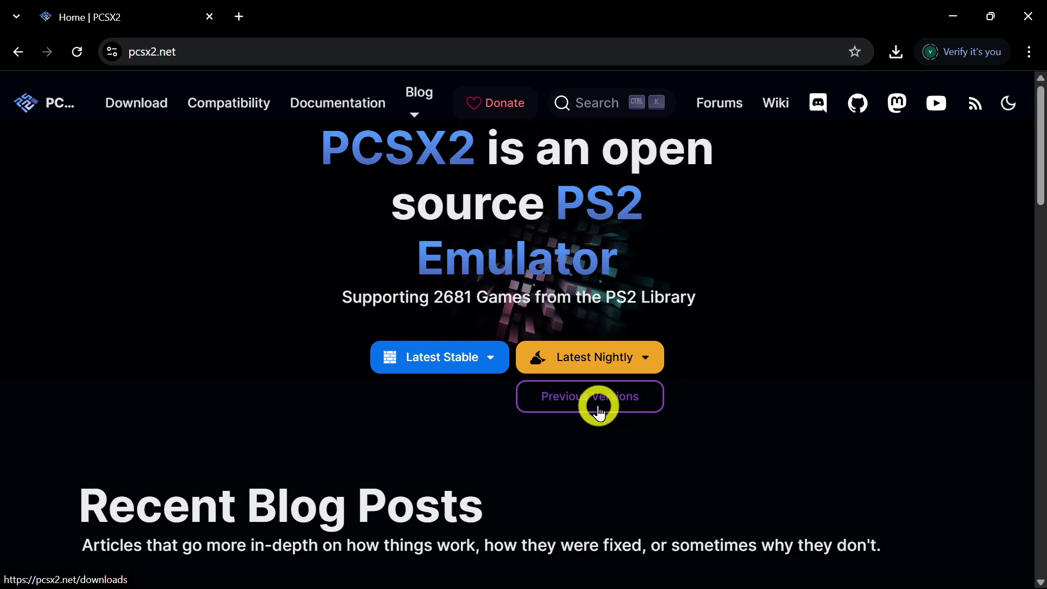
# Step: Look over the platform download options for the Latest Stable and Latest Nightly builds
pyautogui.click(468, 369)
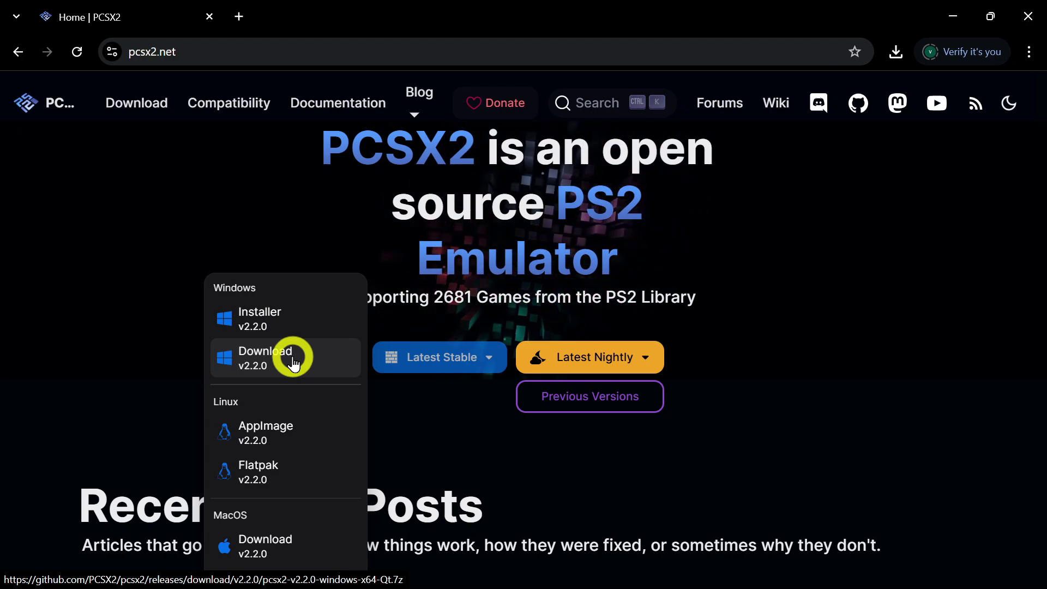
pyautogui.click(586, 356)
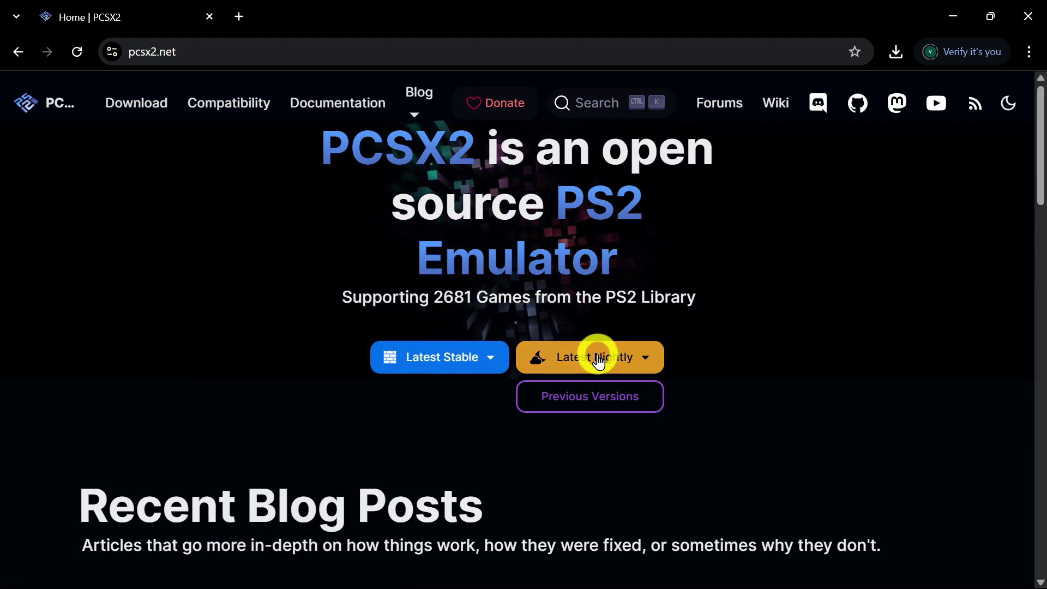
pyautogui.click(598, 361)
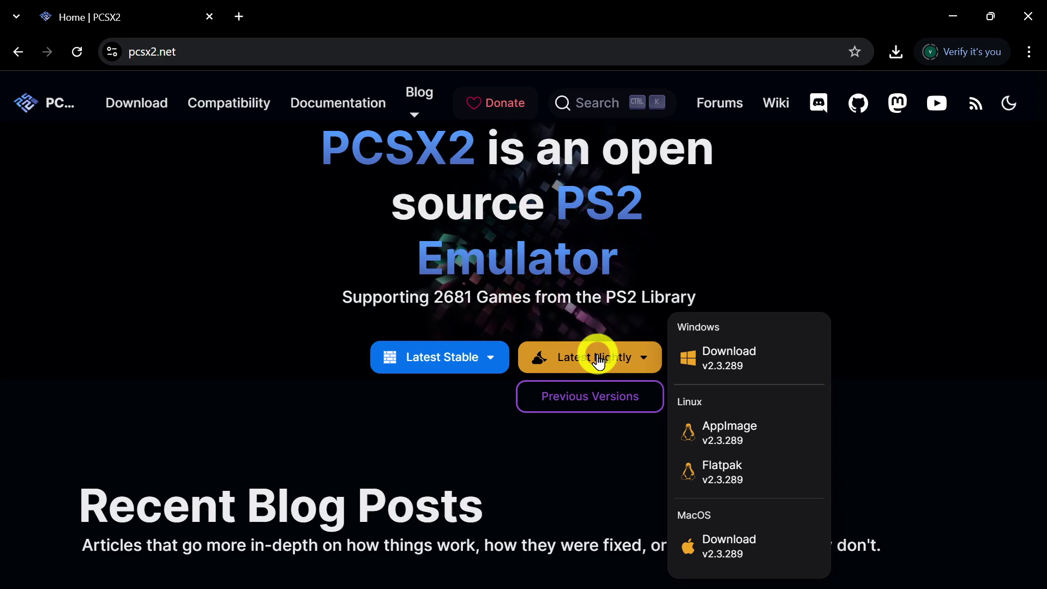
pyautogui.click(511, 427)
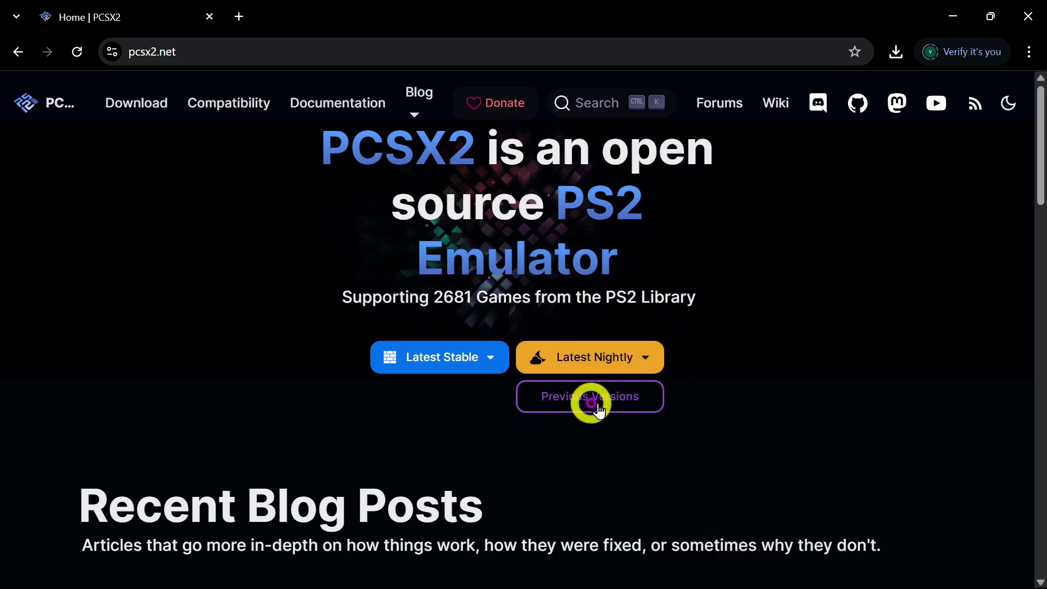
# Step: View the list of previous nightly releases on the PCSX2 downloads page and return to the home page
pyautogui.click(627, 406)
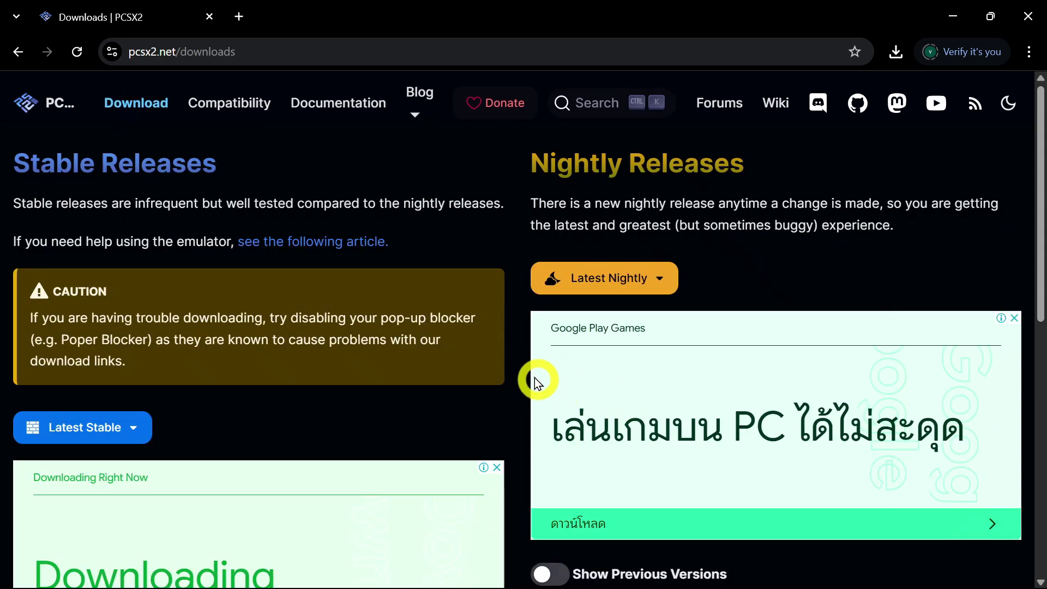
pyautogui.scroll(-7, 637, 289)
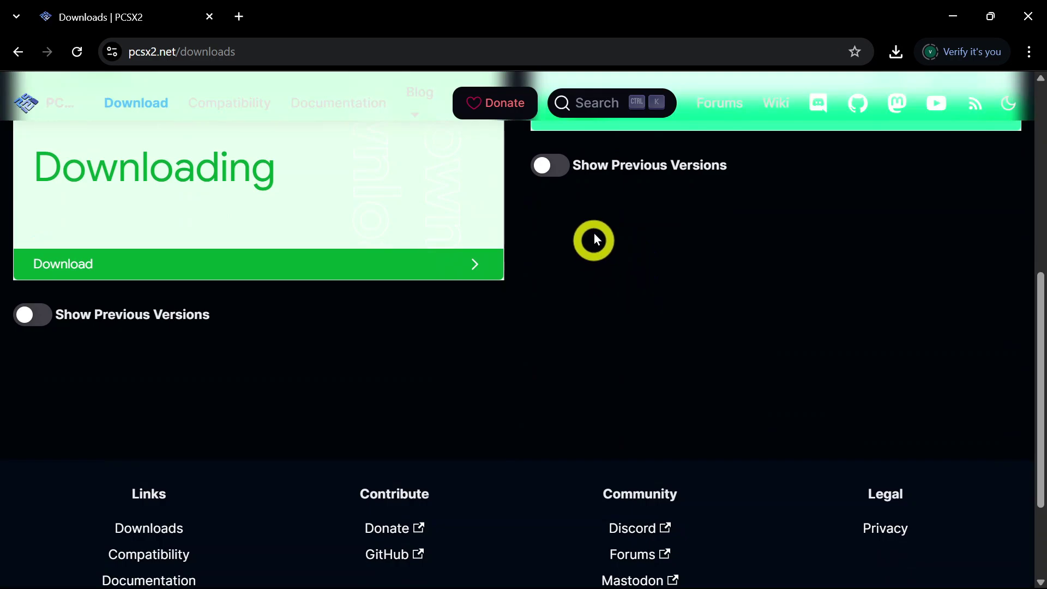
pyautogui.click(555, 166)
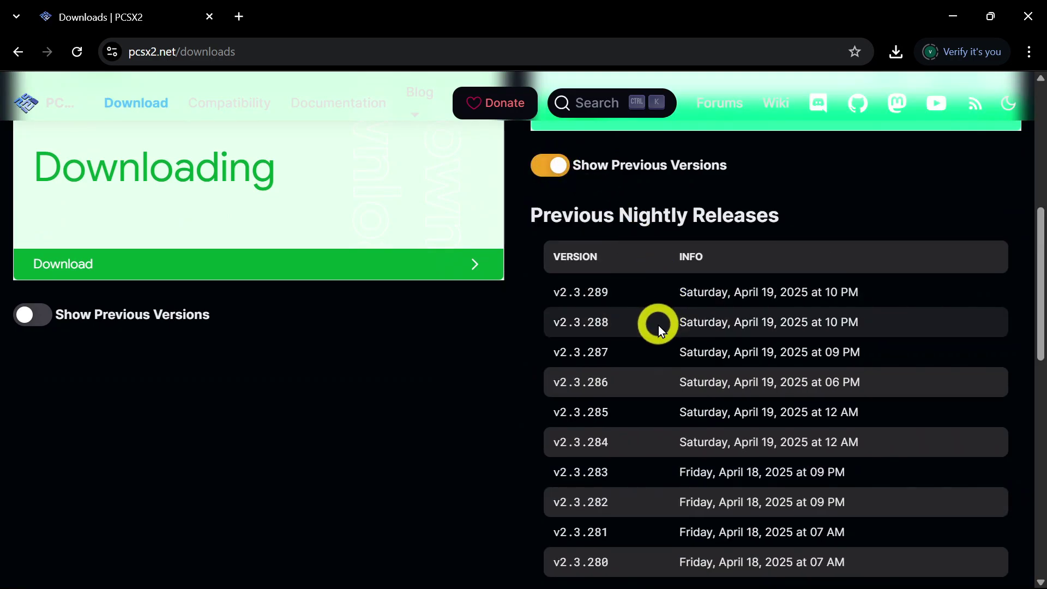
pyautogui.scroll(2, 659, 326)
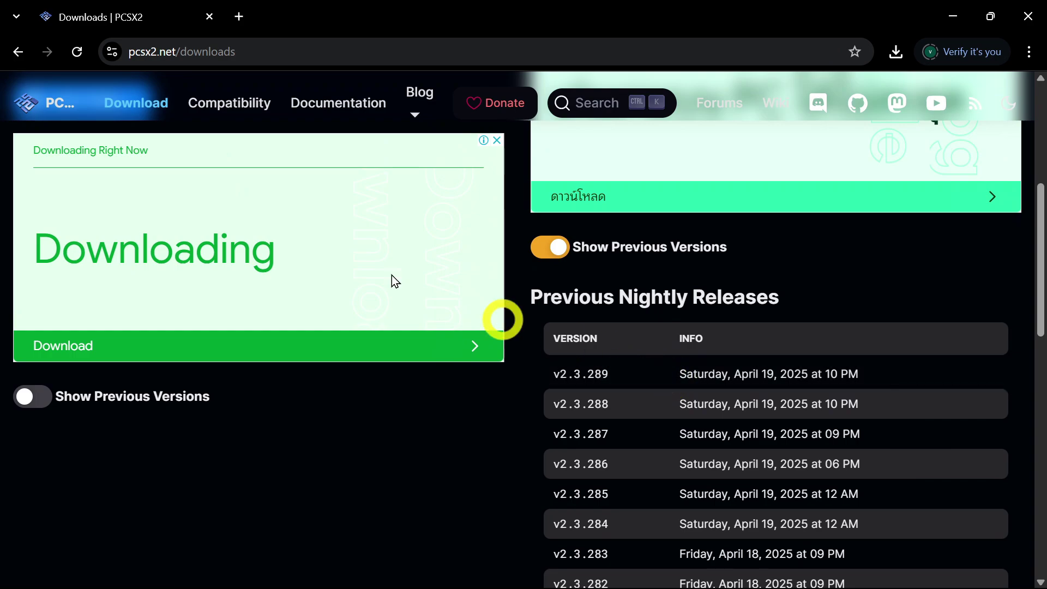
pyautogui.click(17, 52)
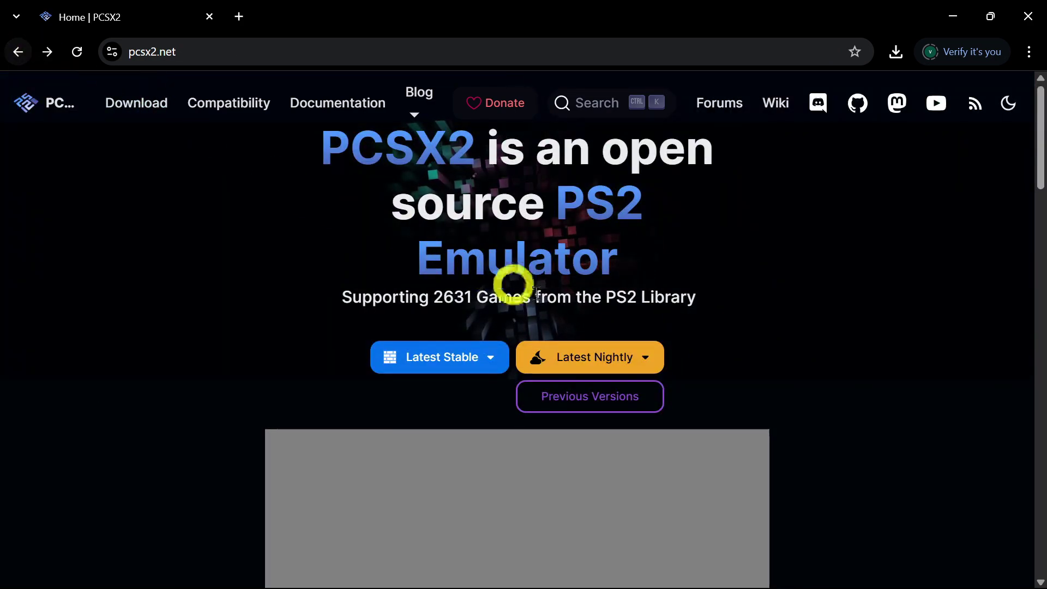
# Step: Download the Latest Nightly v2.3.289 build for Windows
pyautogui.scroll(-2, 753, 354)
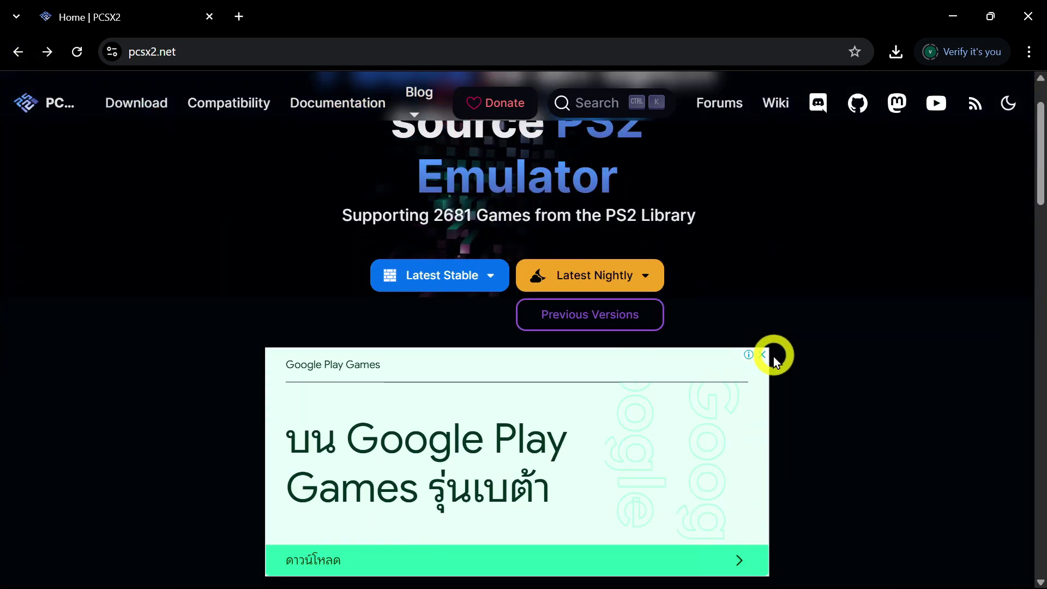
pyautogui.click(645, 276)
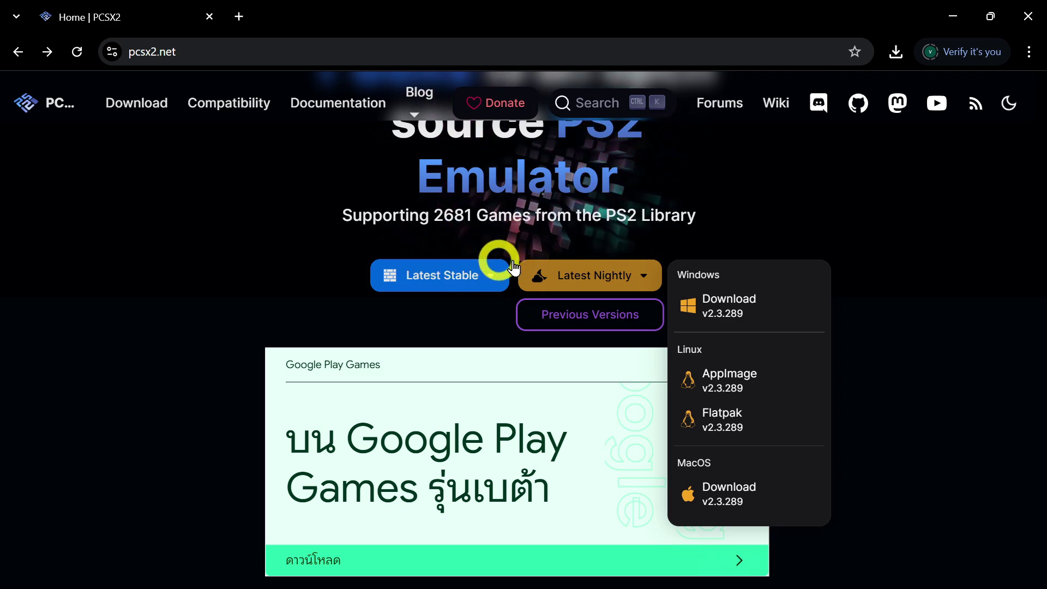
pyautogui.click(735, 313)
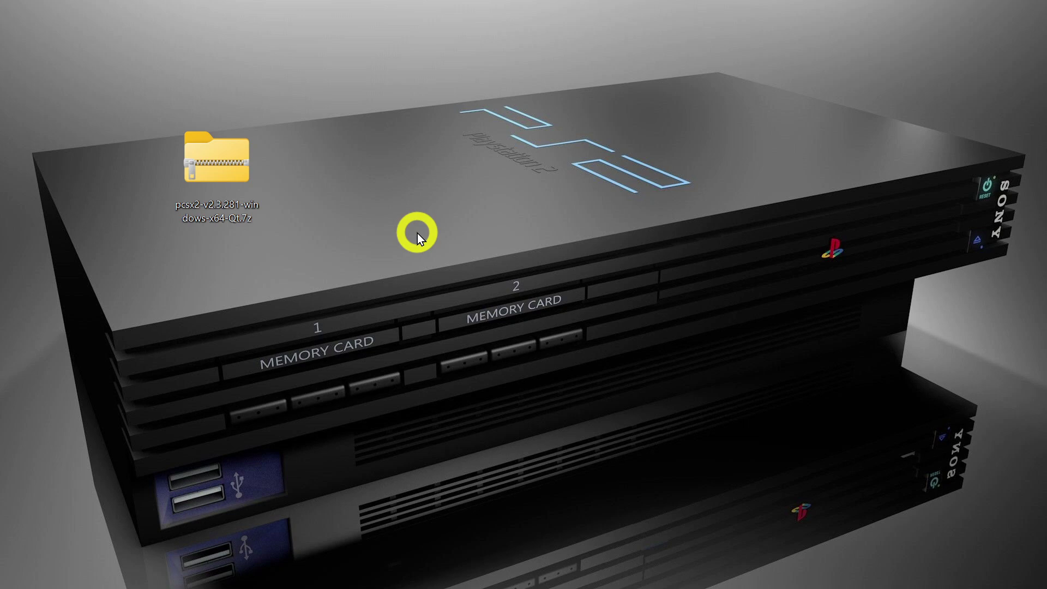
# Step: Paste the 7z2409-x64.exe installer onto the desktop and place it beneath the PCSX2 archive
pyautogui.hotkey('ctrl', 'v')
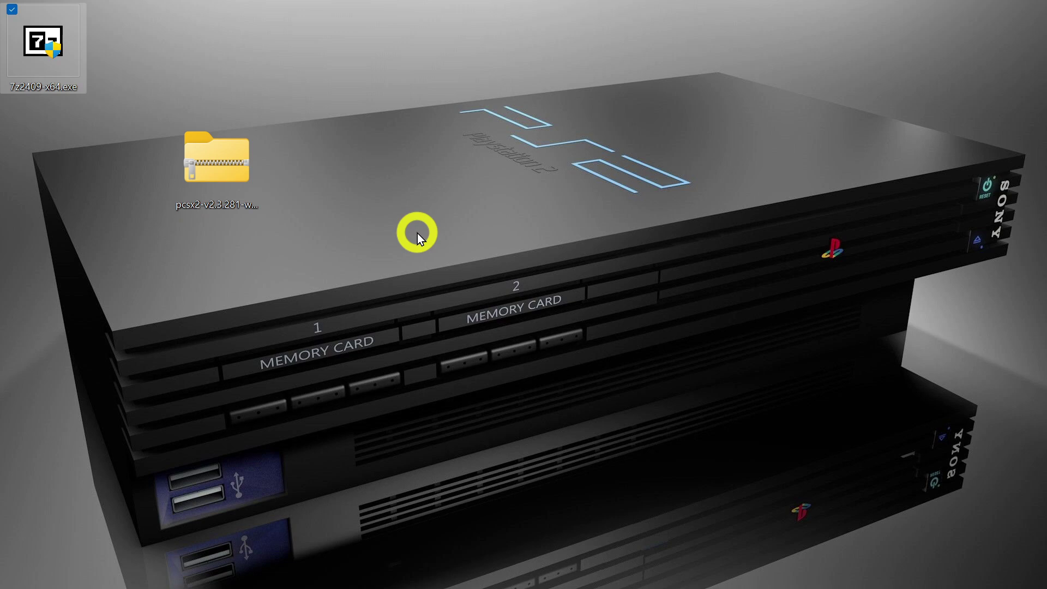
pyautogui.moveTo(43, 50); pyautogui.dragTo(245, 275)
pyautogui.click(308, 226)
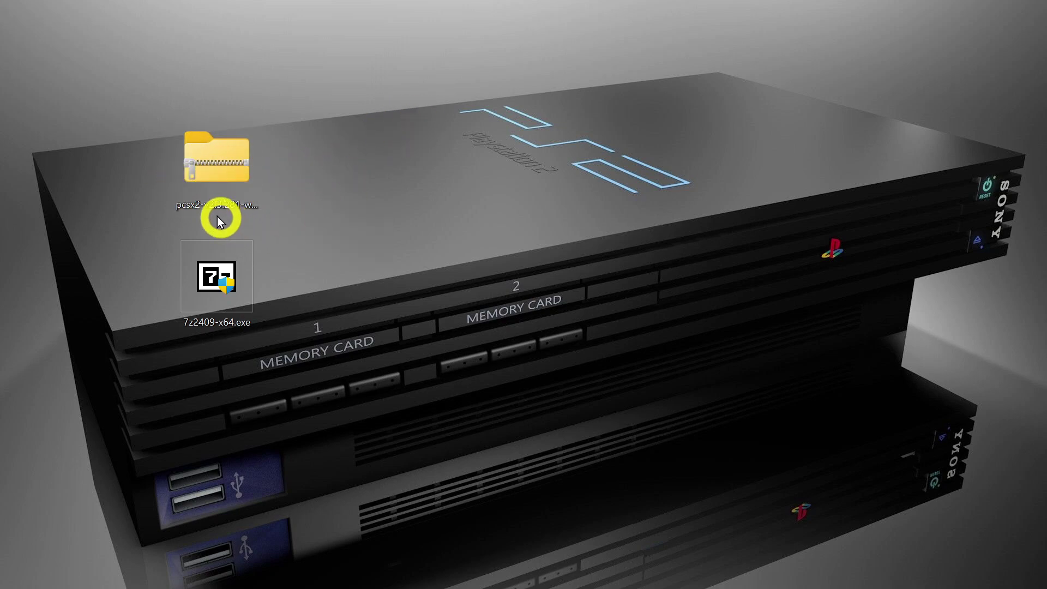
pyautogui.rightClick(221, 158)
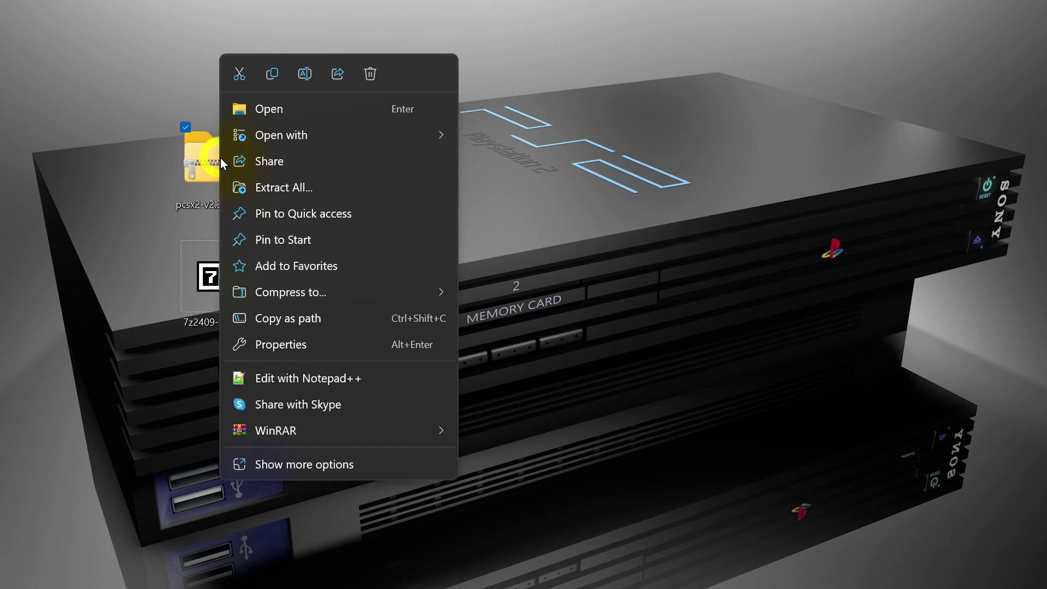
pyautogui.click(512, 215)
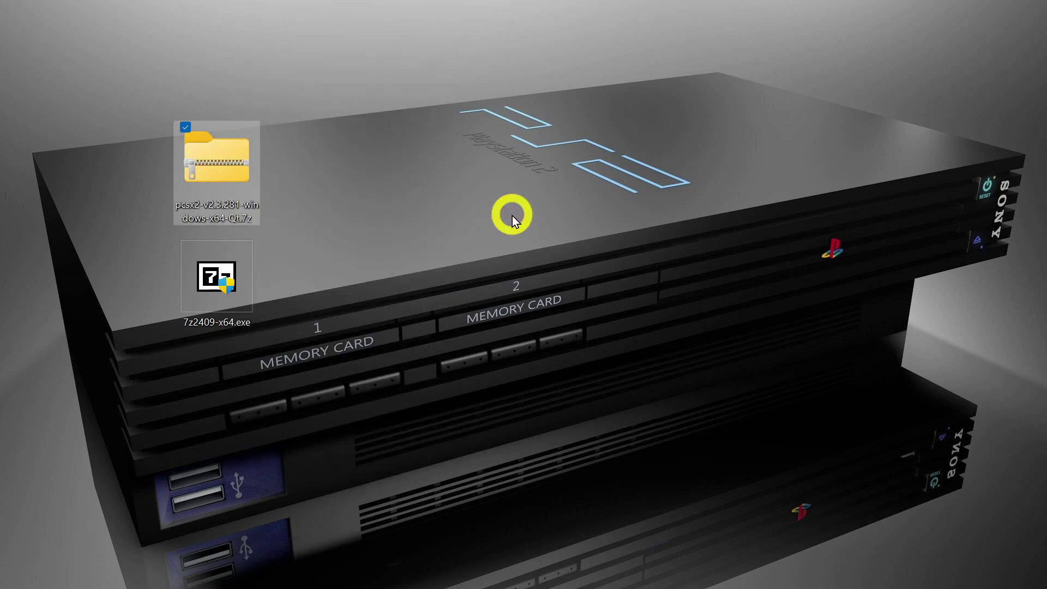
pyautogui.click(349, 256)
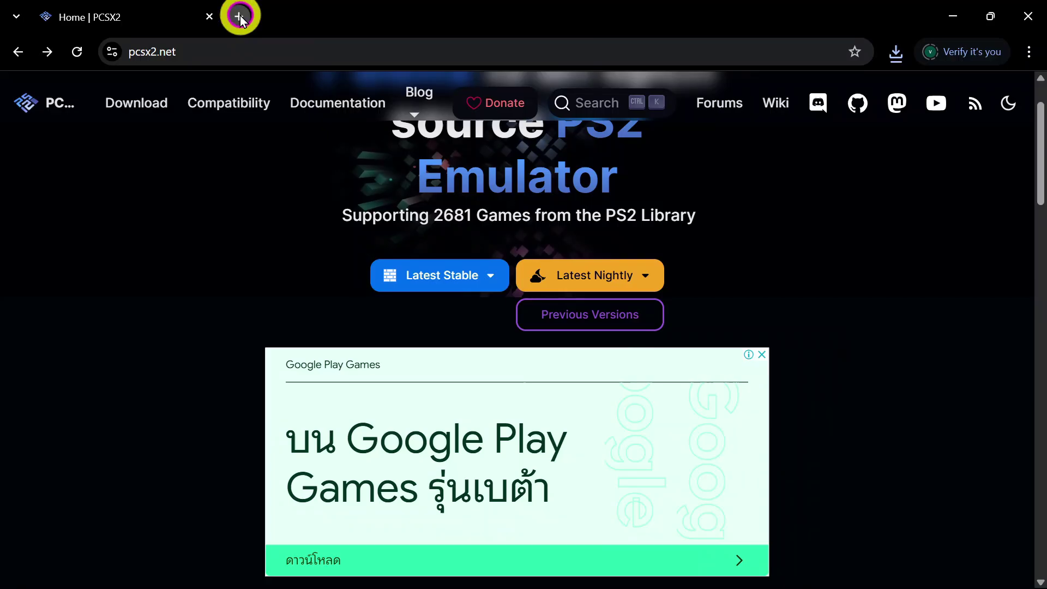
# Step: Search for "7zip download" in a new browser tab and download the 64-bit Windows x64 .exe installer from 7-zip.org
pyautogui.click(243, 13)
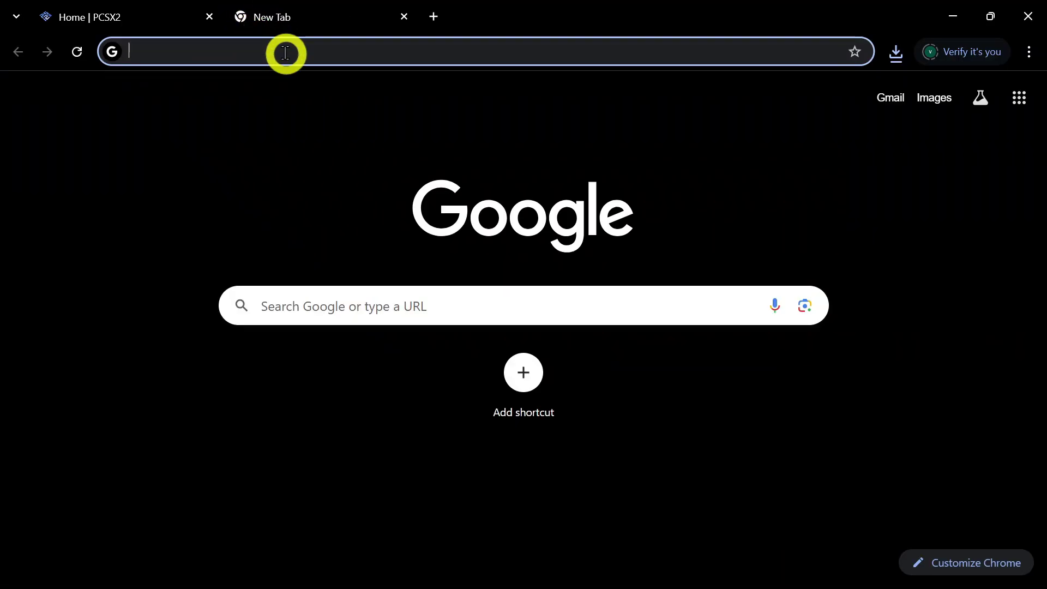
pyautogui.write('z')
pyautogui.press('BackSpace')
pyautogui.write('7zip download')
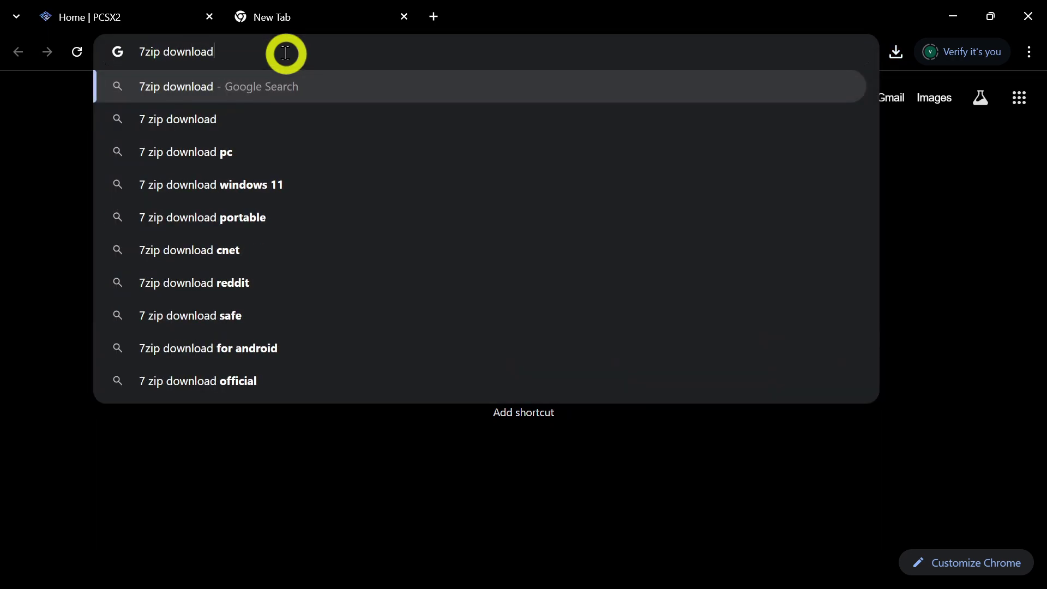
pyautogui.press('Return')
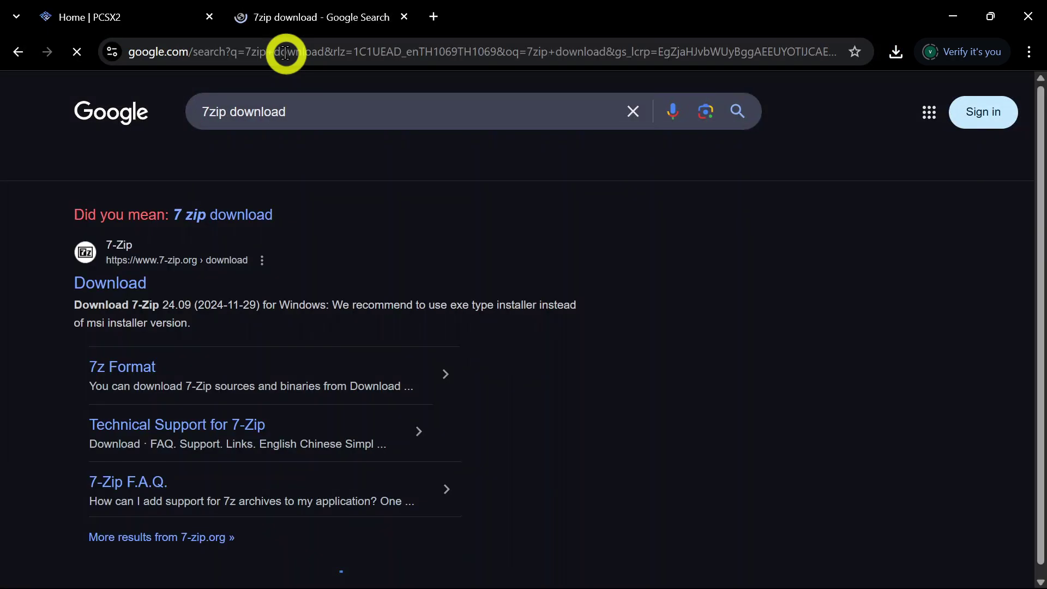
pyautogui.click(108, 284)
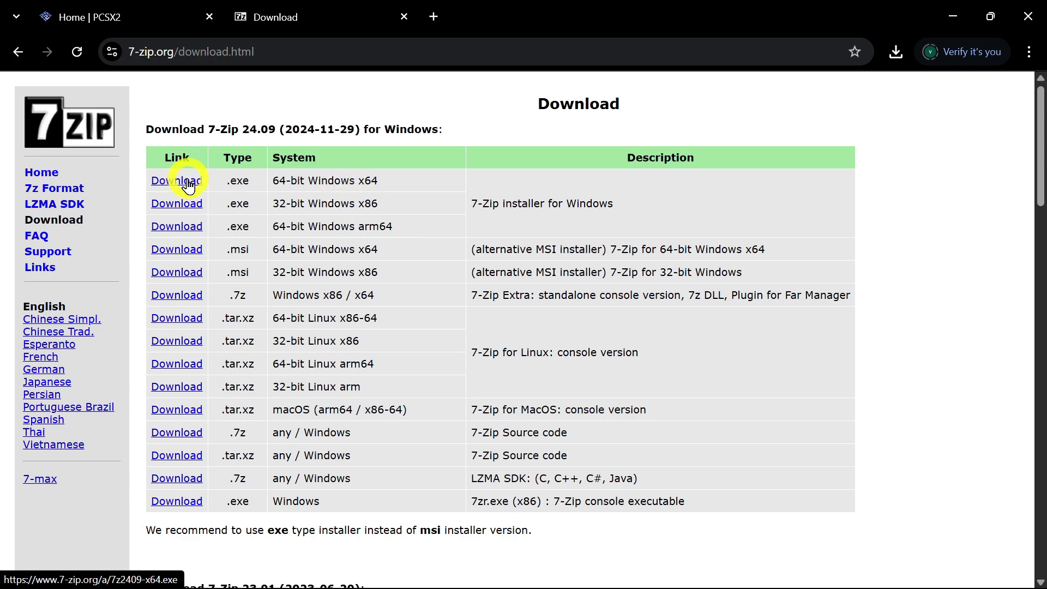
pyautogui.click(187, 183)
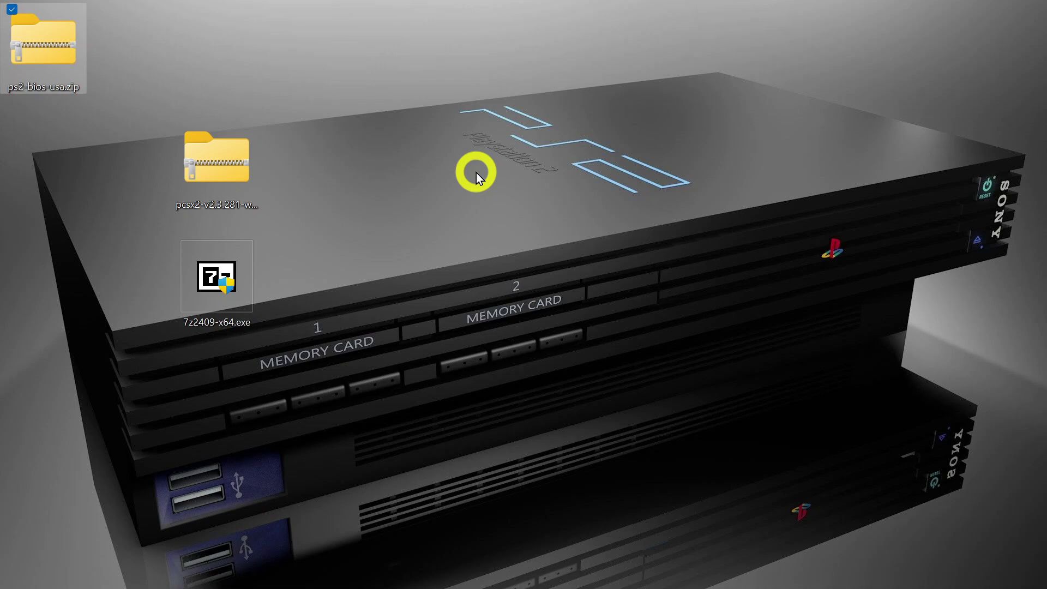
# Step: Place ps2-bios-usa.zip on the desktop beside the PCSX2 archive
pyautogui.moveTo(36, 31); pyautogui.dragTo(376, 175)
pyautogui.click(531, 191)
pyautogui.click(397, 175)
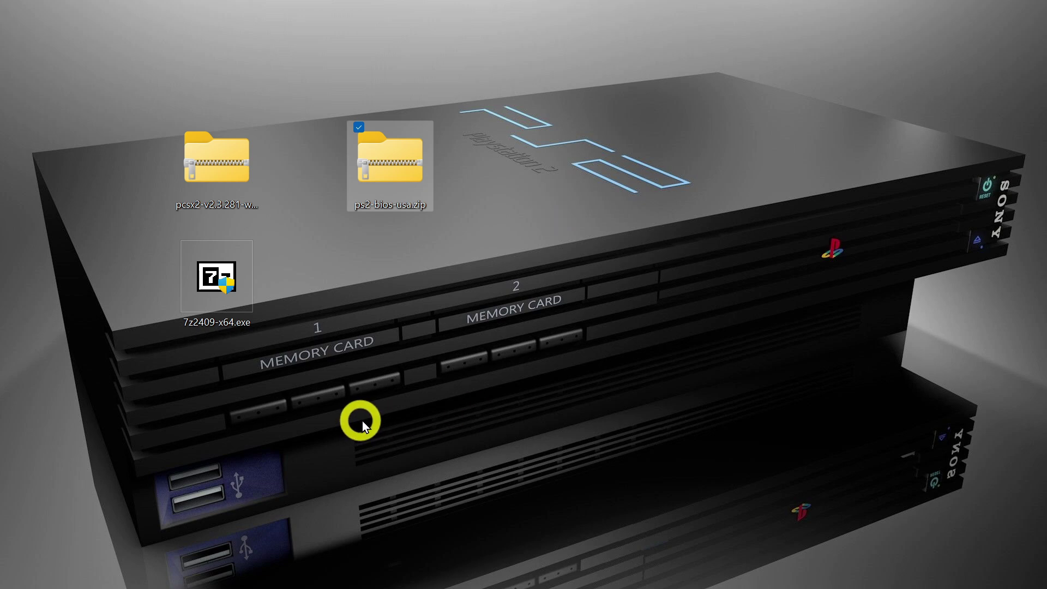
# Step: Run the 7z2409-x64.exe installer to install 7-Zip in C:\Program Files\7-Zip\ and close the setup
pyautogui.click(214, 273)
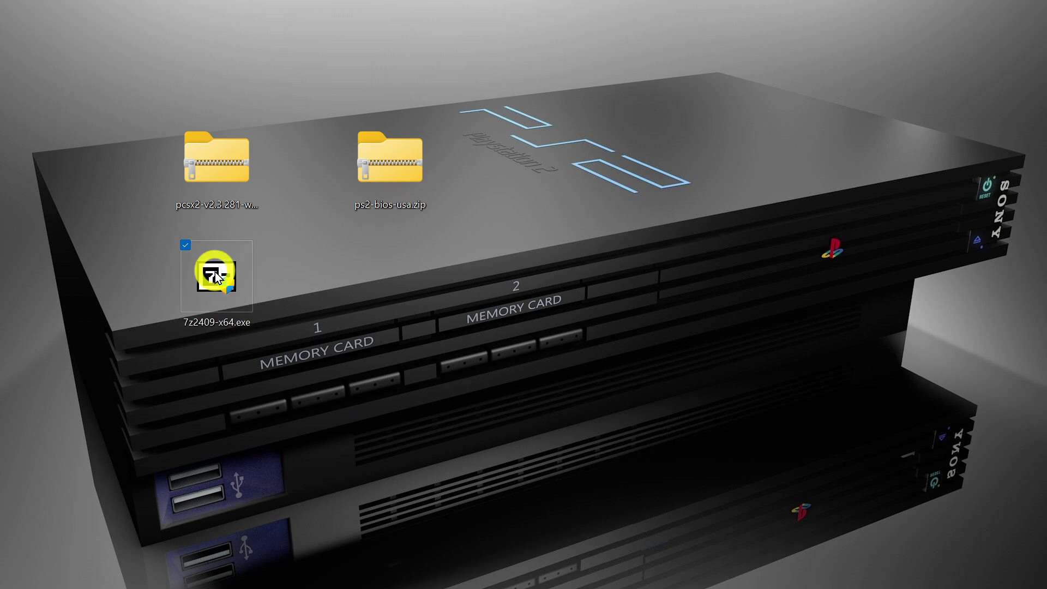
pyautogui.rightClick(215, 271)
pyautogui.click(265, 170)
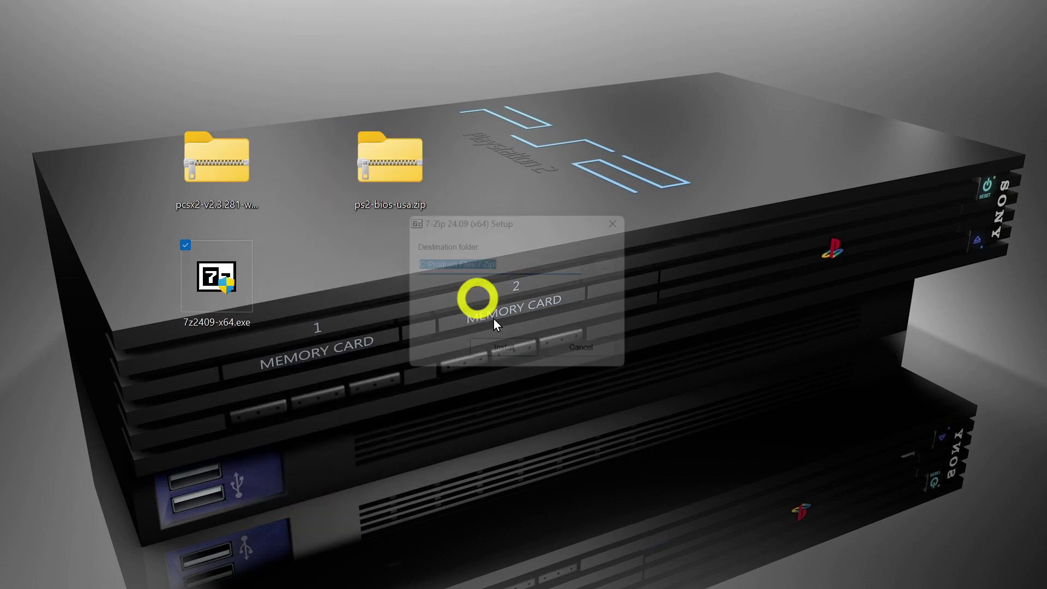
pyautogui.click(503, 357)
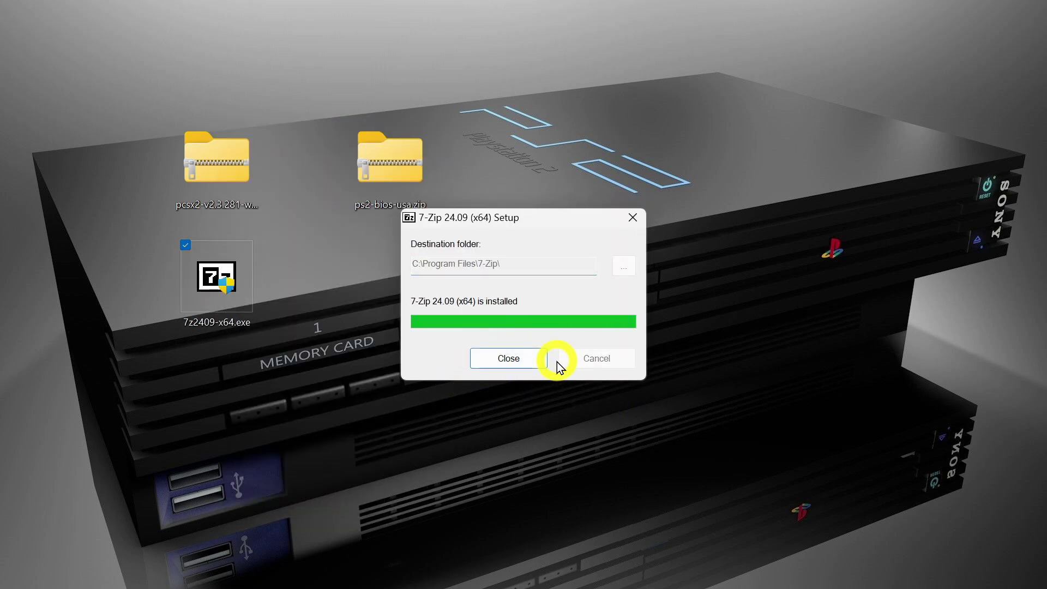
pyautogui.click(521, 358)
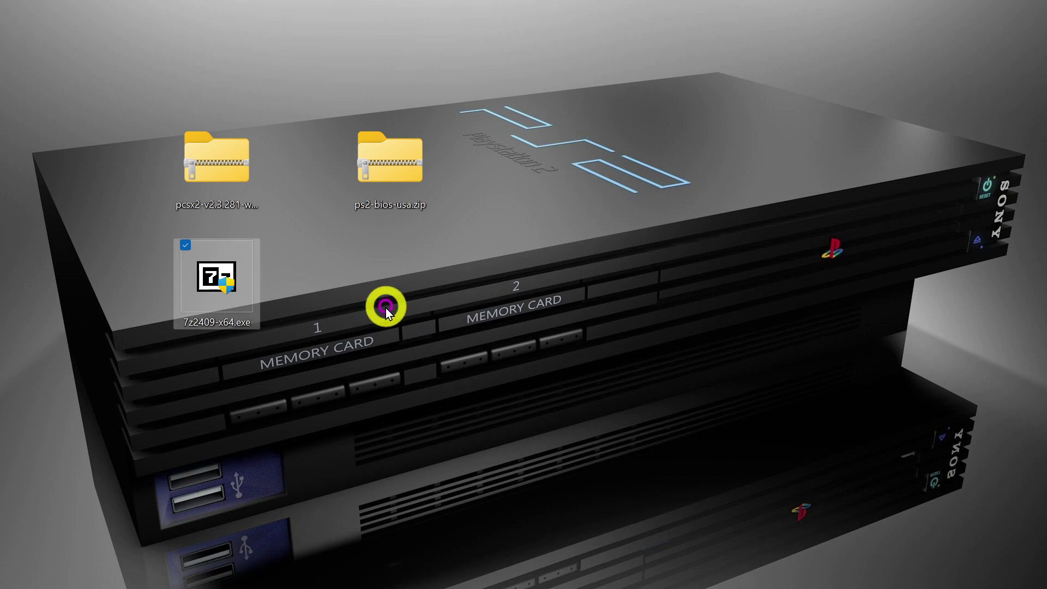
# Step: Extract the PCSX2 archive with 7-Zip to pcsx2-v2.3.281-windows-x64-Qt and place the extracted folder to the right of ps2-bios-usa.zip
pyautogui.rightClick(203, 161)
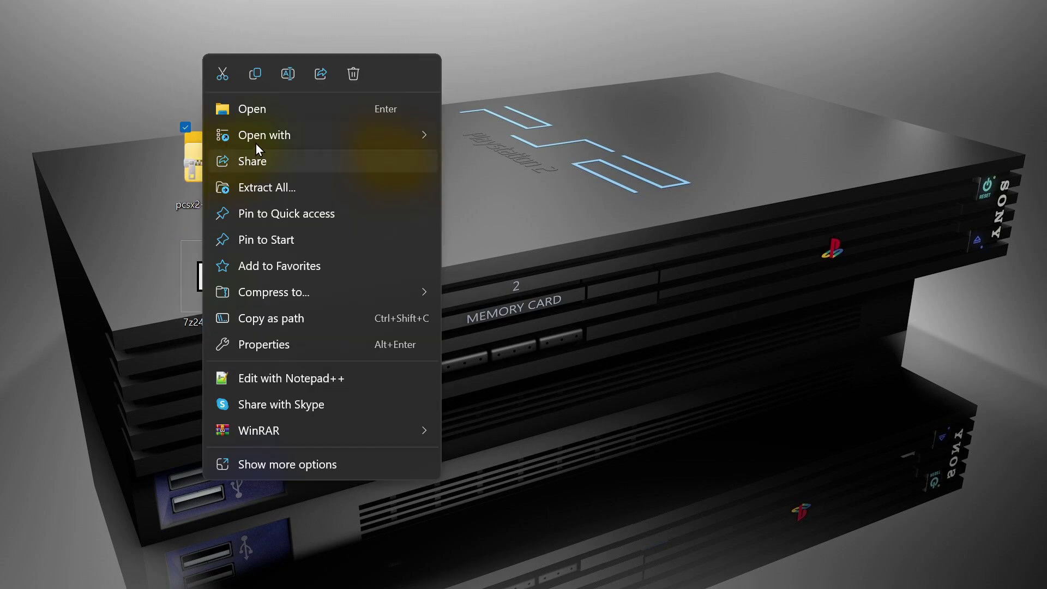
pyautogui.moveTo(274, 139)
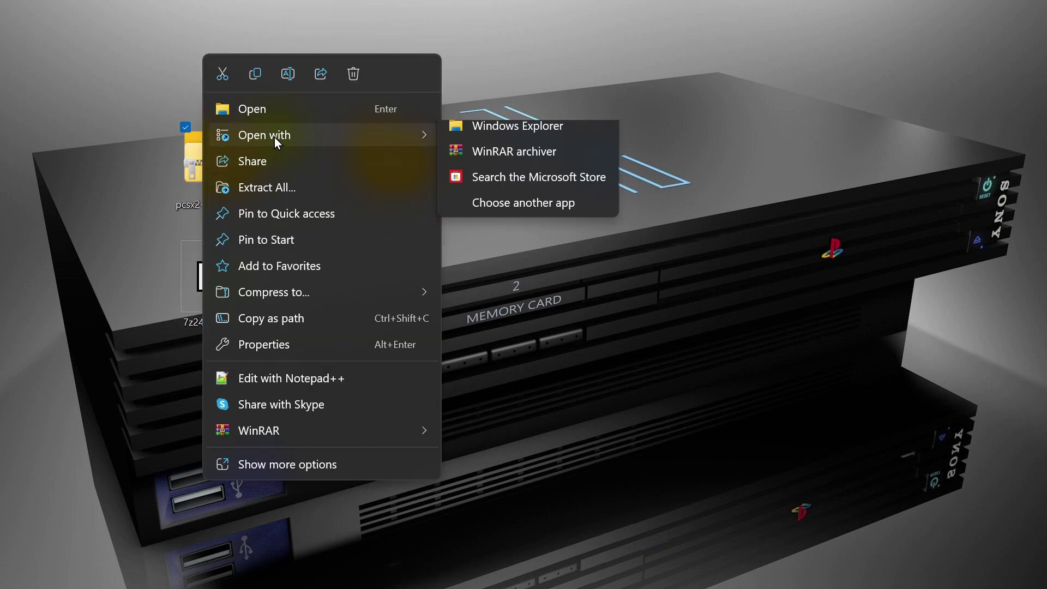
pyautogui.click(306, 468)
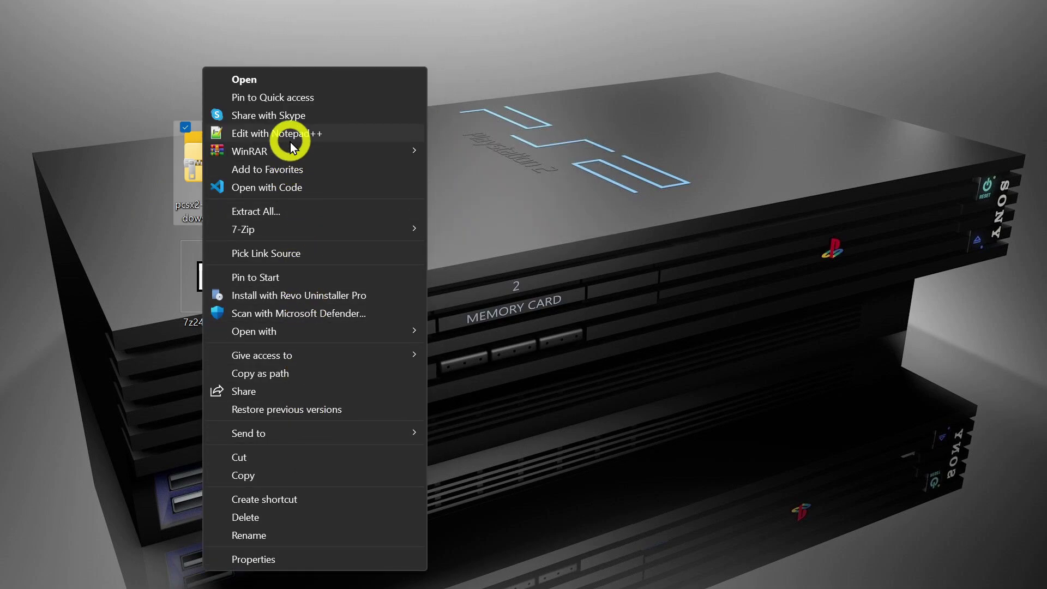
pyautogui.moveTo(367, 233)
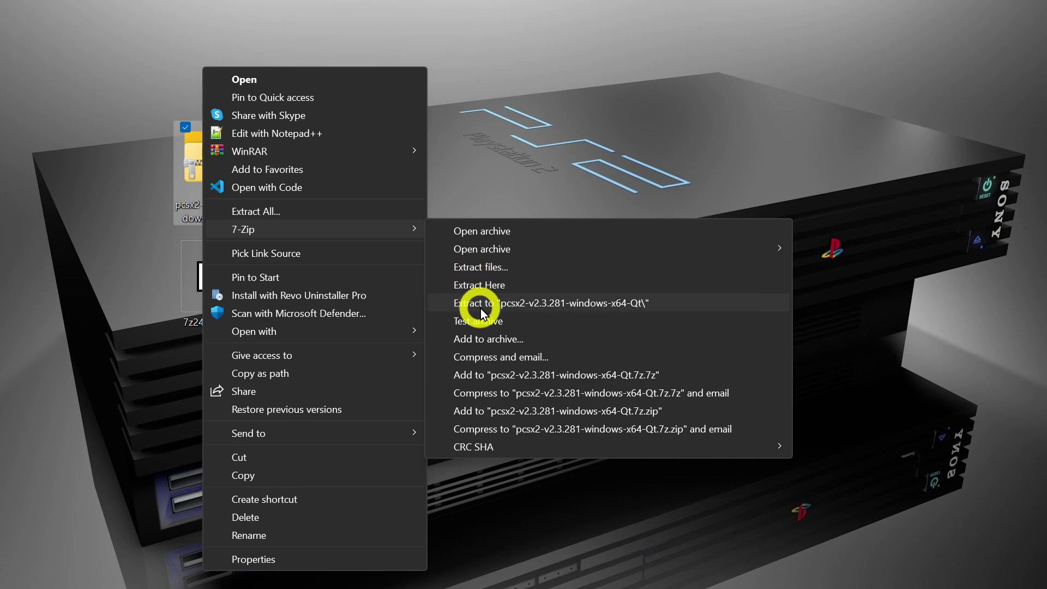
pyautogui.click(611, 305)
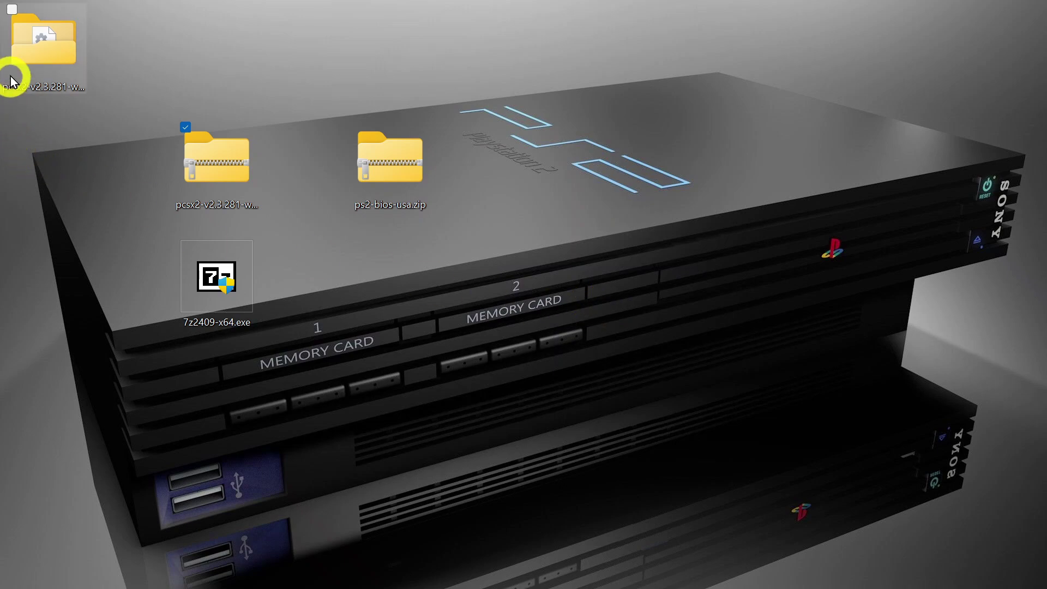
pyautogui.moveTo(13, 74); pyautogui.dragTo(774, 131)
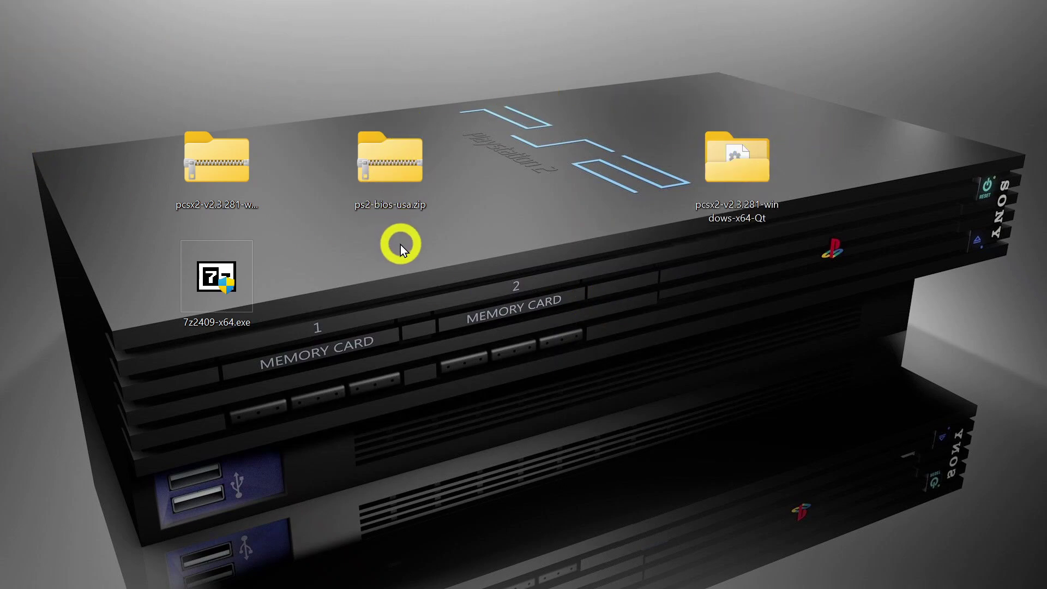
# Step: Extract ps2-bios-usa.zip with 7-Zip to its own ps2-bios-usa folder and place that folder beside the extracted PCSX2 folder
pyautogui.click(390, 161)
pyautogui.rightClick(391, 162)
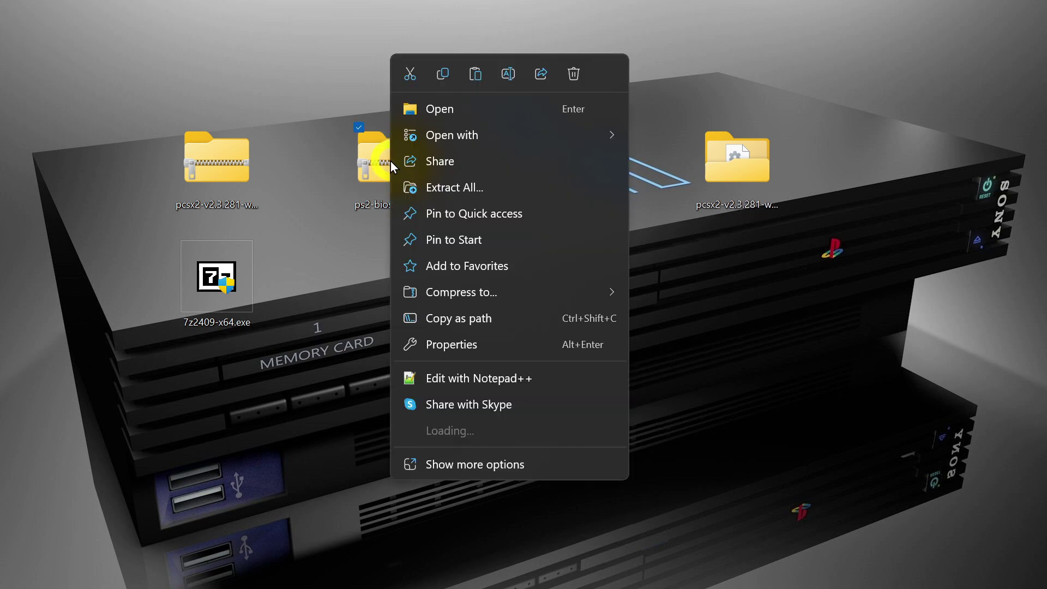
pyautogui.click(452, 463)
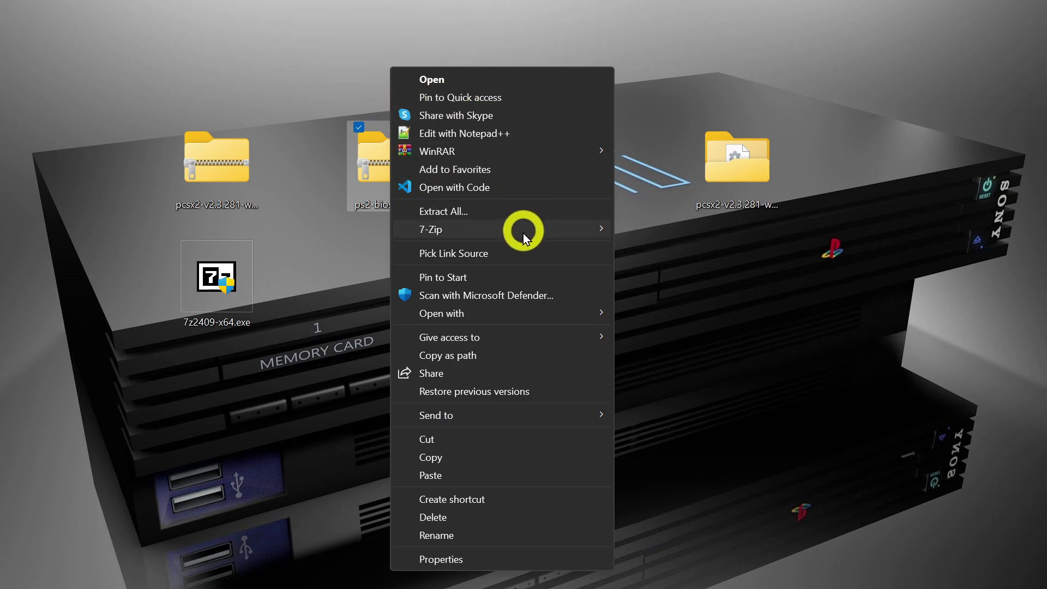
pyautogui.moveTo(522, 231)
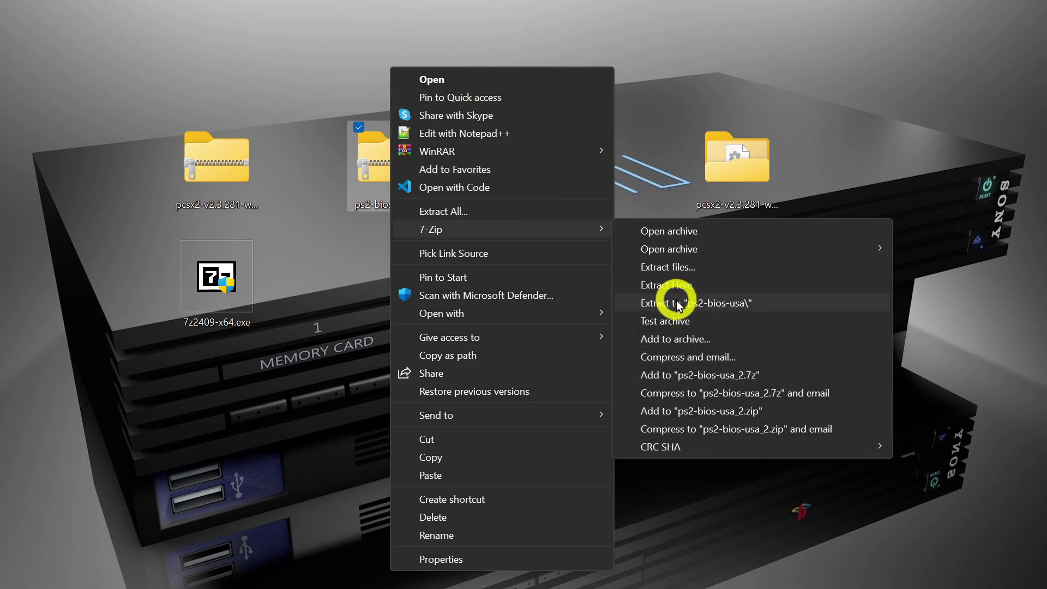
pyautogui.click(676, 302)
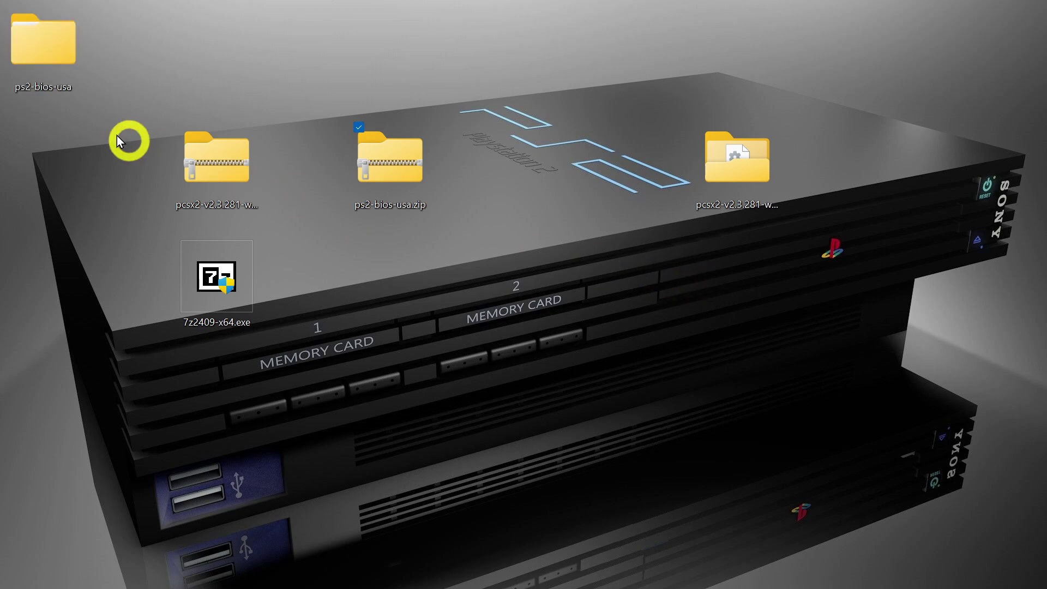
pyautogui.moveTo(34, 43); pyautogui.dragTo(651, 155)
pyautogui.click(584, 227)
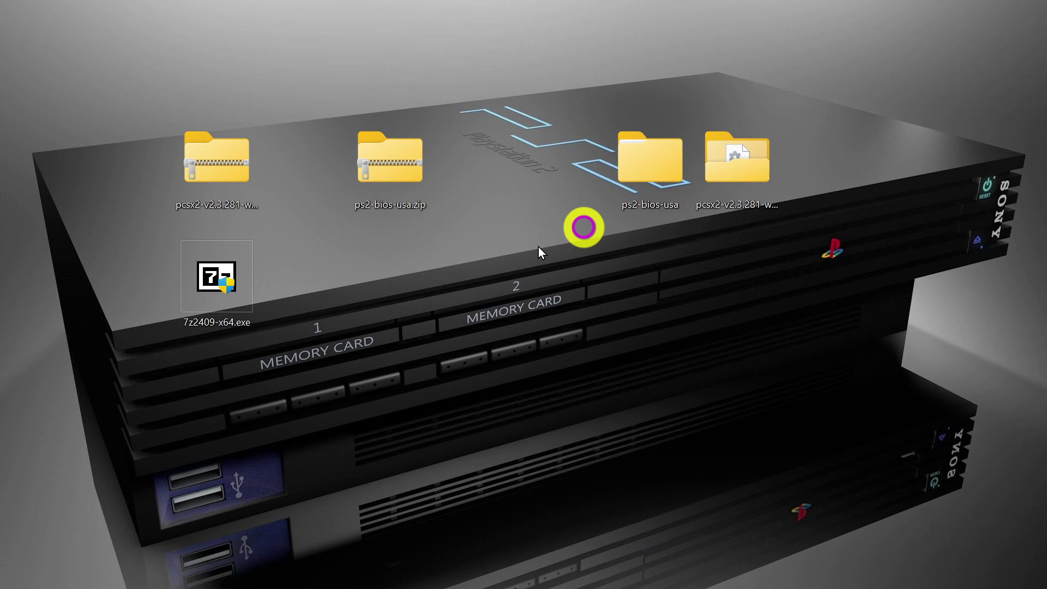
# Step: Delete the PCSX2 archive, ps2-bios-usa.zip and 7z2409-x64.exe from the desktop
pyautogui.click(219, 282)
pyautogui.click(217, 152)
pyautogui.keyDown('ctrl'); pyautogui.click(374, 164); pyautogui.keyUp('ctrl')
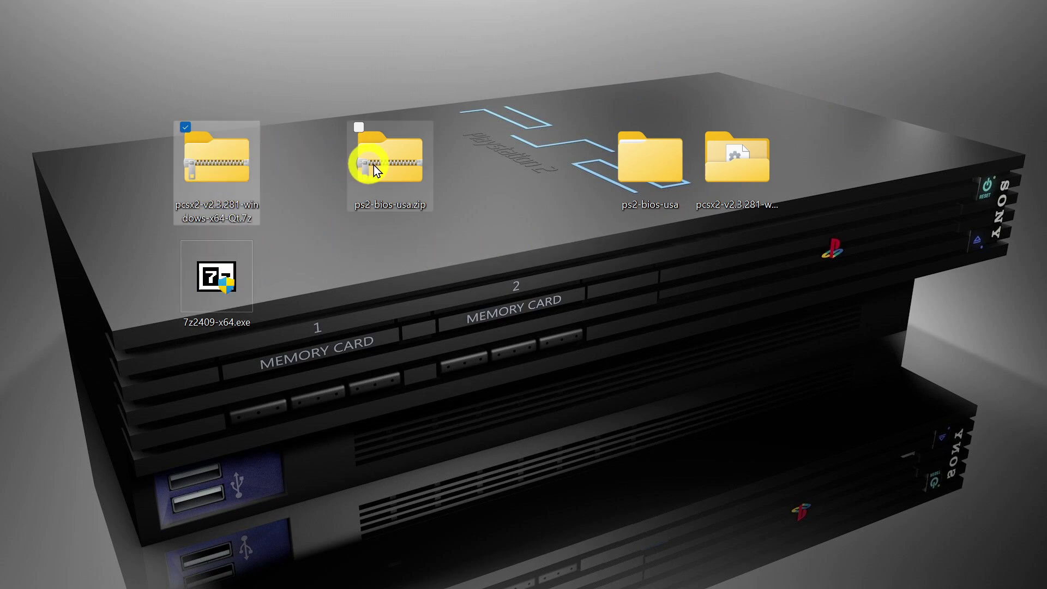
pyautogui.keyDown('ctrl'); pyautogui.click(200, 278); pyautogui.keyUp('ctrl')
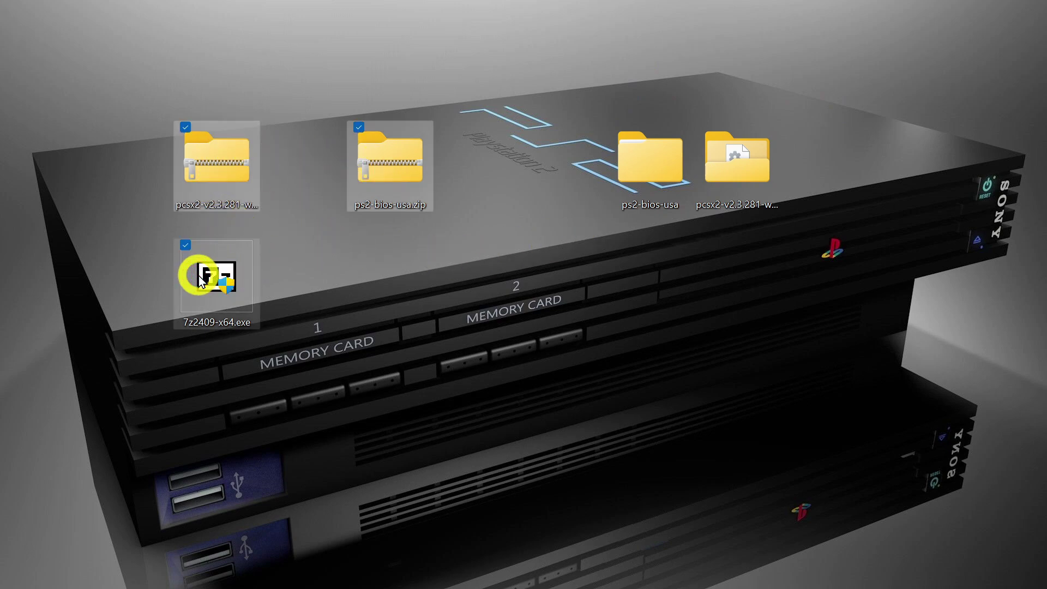
pyautogui.press('Delete')
# Step: Rearrange the two extracted folders on the desktop so the PCSX2 folder sits directly to the left of ps2-bios-usa
pyautogui.moveTo(621, 206); pyautogui.dragTo(279, 173)
pyautogui.moveTo(750, 169); pyautogui.dragTo(499, 164)
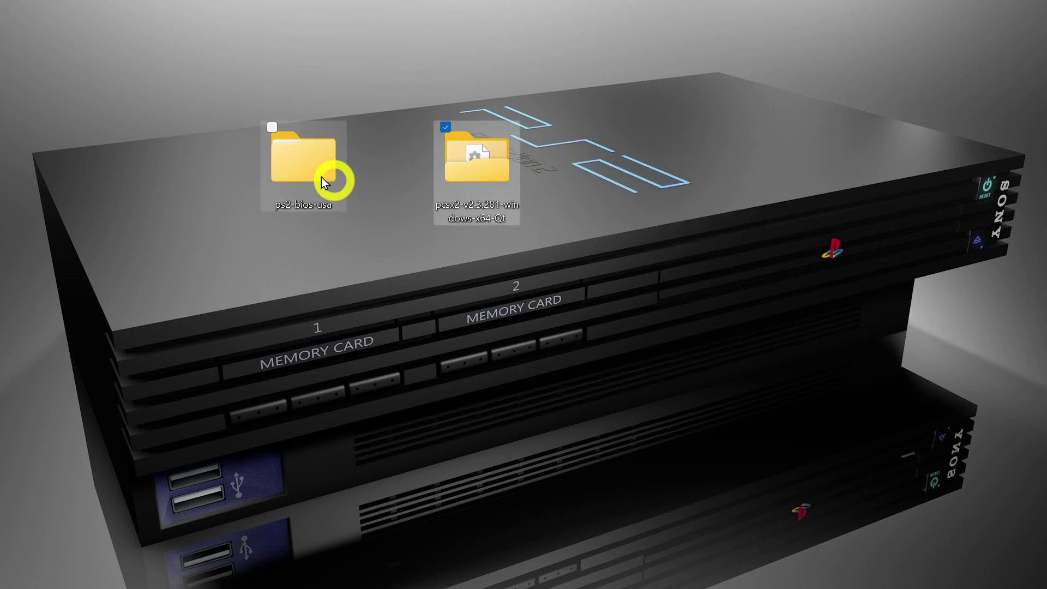
pyautogui.moveTo(300, 169); pyautogui.dragTo(216, 169)
pyautogui.moveTo(467, 176); pyautogui.dragTo(143, 179)
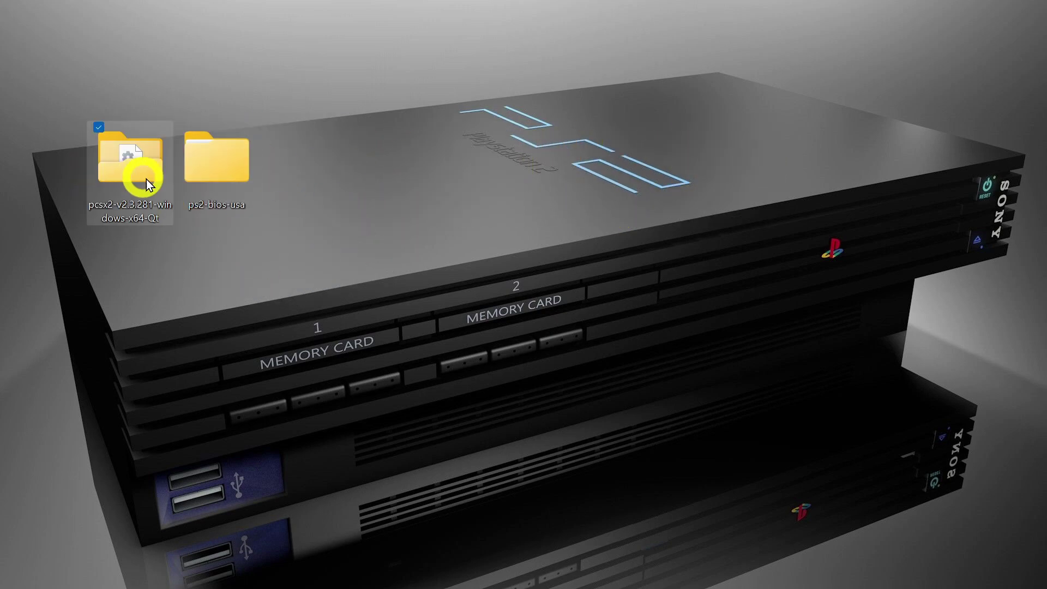
# Step: Open the pcsx2-v2.3.281-windows-x64-Qt folder and look through its files
pyautogui.doubleClick(119, 161)
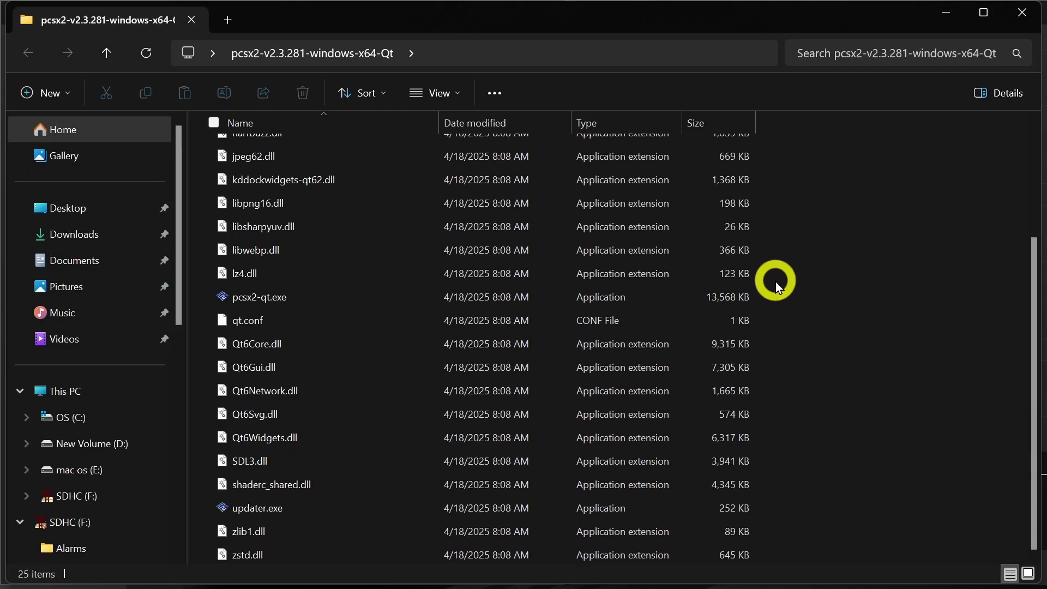
pyautogui.scroll(3, 775, 281)
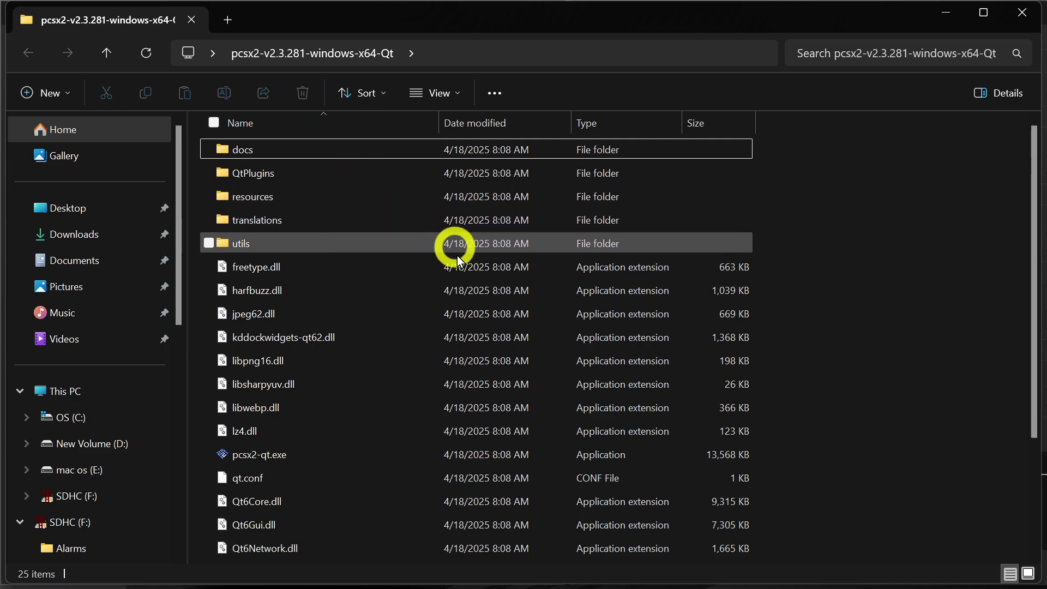
pyautogui.scroll(-1, 490, 433)
pyautogui.scroll(-2, 489, 433)
pyautogui.scroll(5, 507, 431)
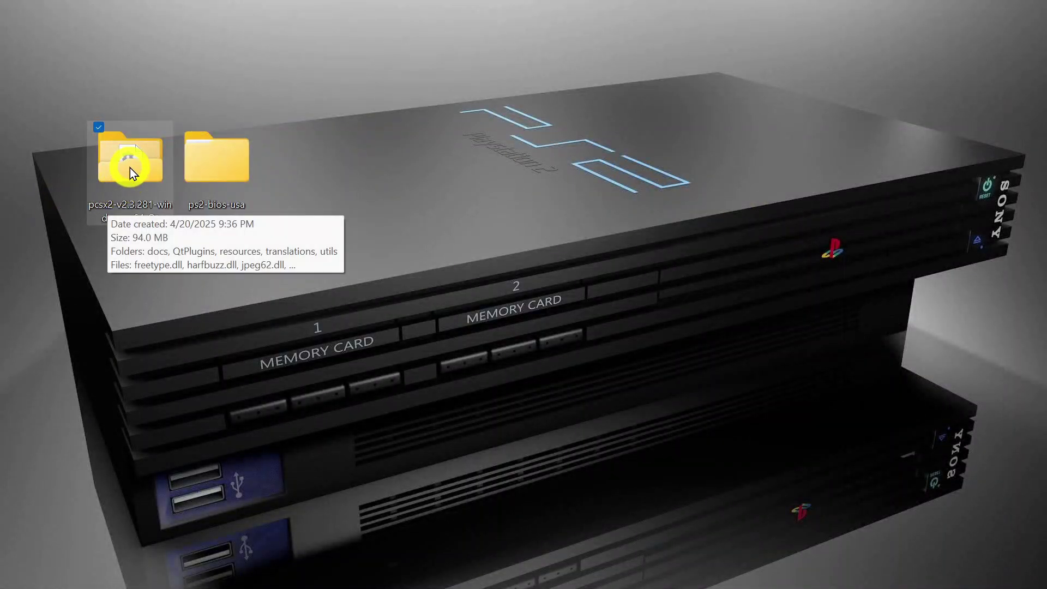
# Step: Move the PCSX2 folder to the right of ps2-bios-usa on the desktop, and show file name extensions inside it
pyautogui.moveTo(130, 168); pyautogui.dragTo(521, 148)
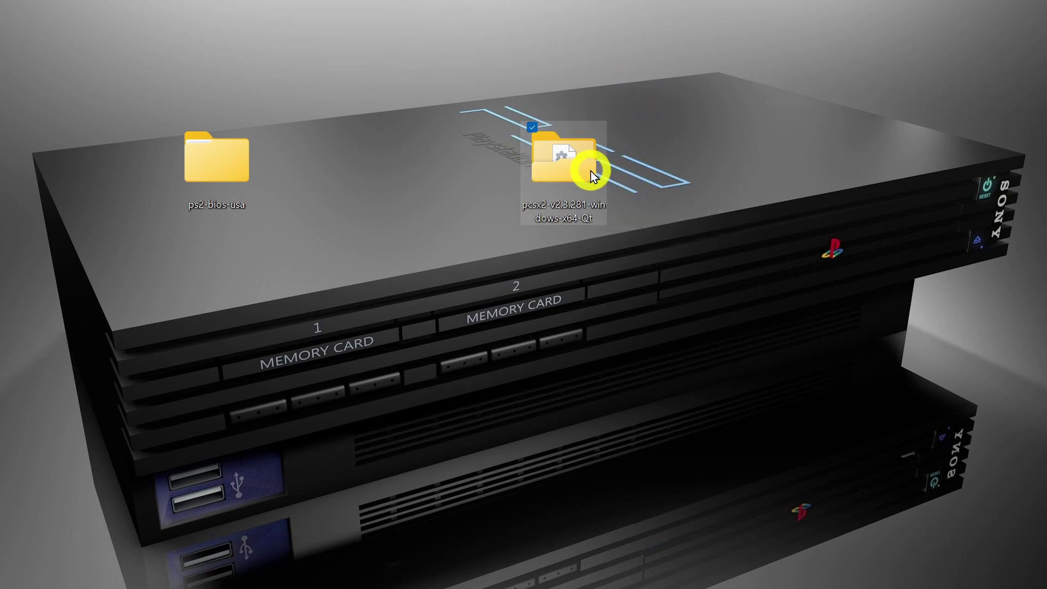
pyautogui.moveTo(591, 172)
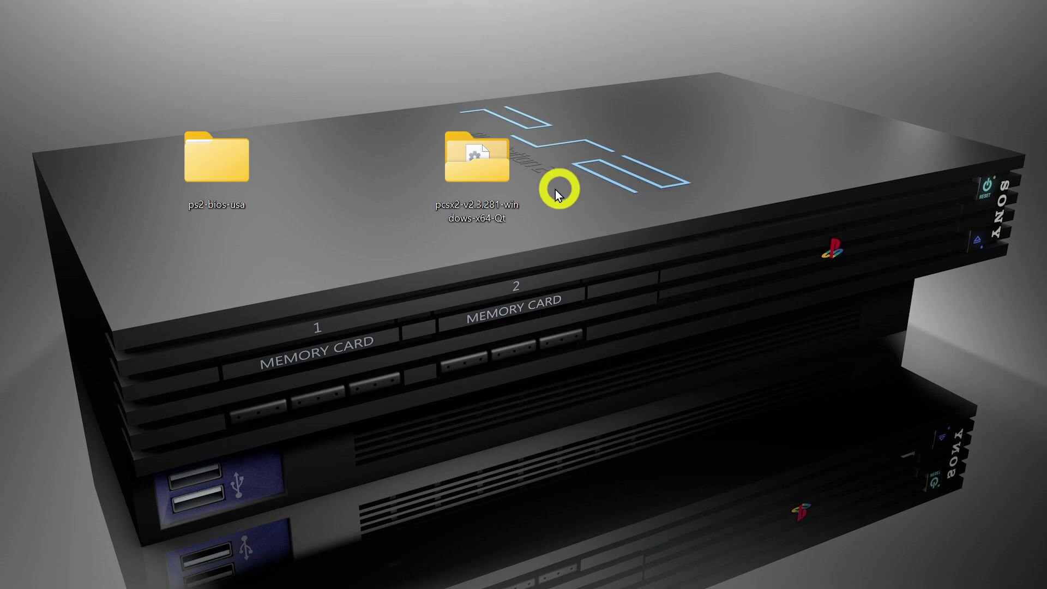
pyautogui.doubleClick(481, 179)
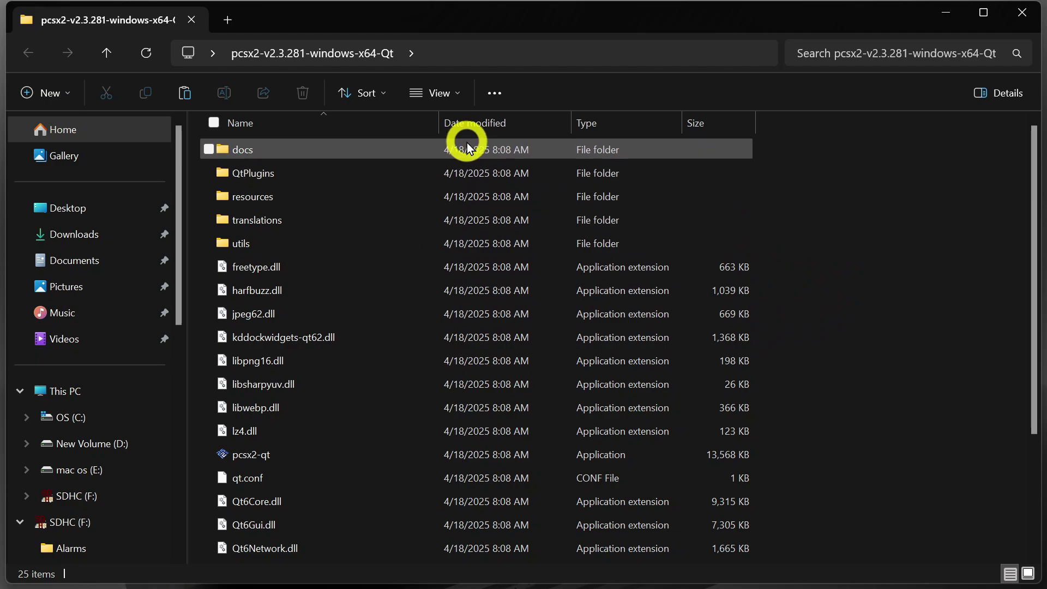
pyautogui.click(457, 93)
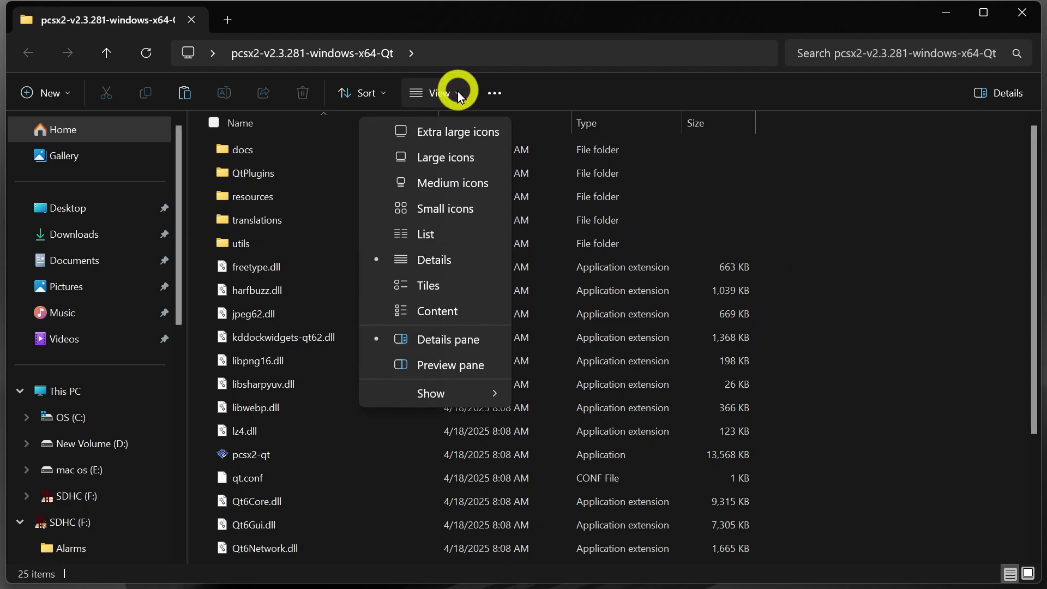
pyautogui.moveTo(485, 388)
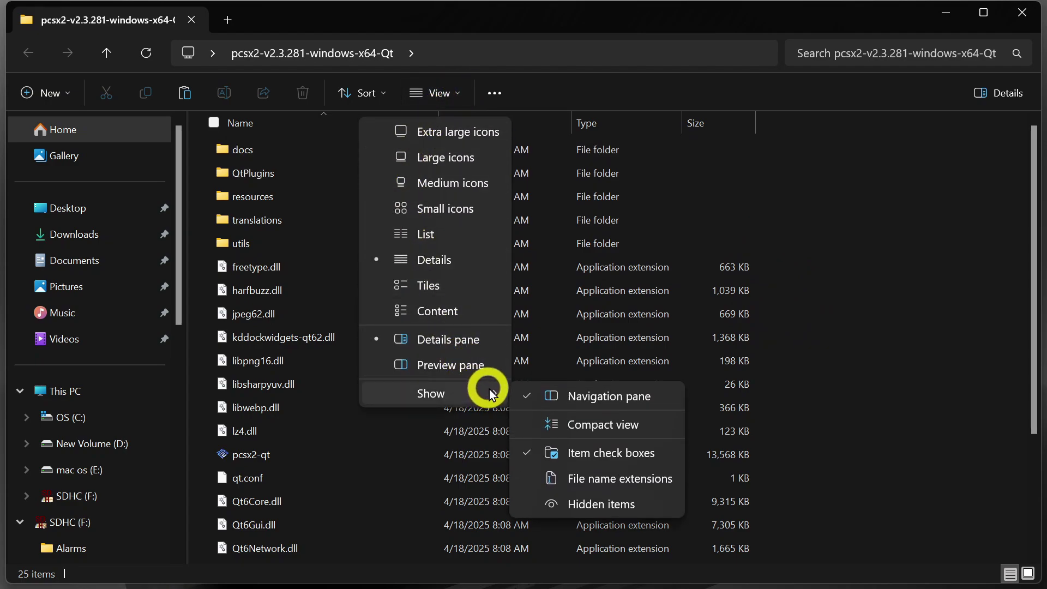
pyautogui.click(591, 484)
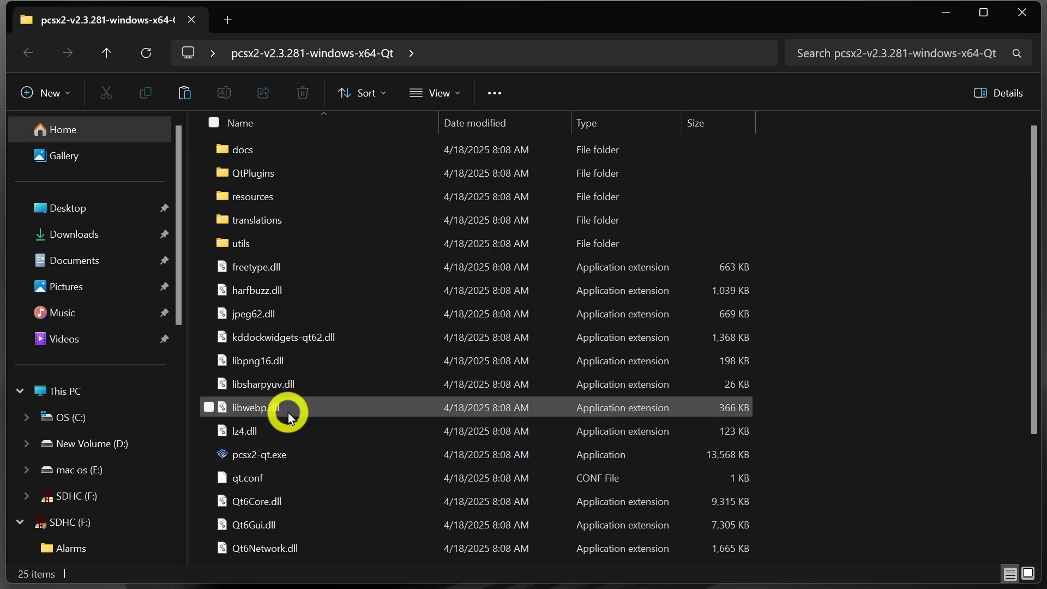
# Step: Create a new text document in the pcsx2-v2.3.281-windows-x64-Qt folder and name it portable.txt
pyautogui.scroll(-3, 356, 466)
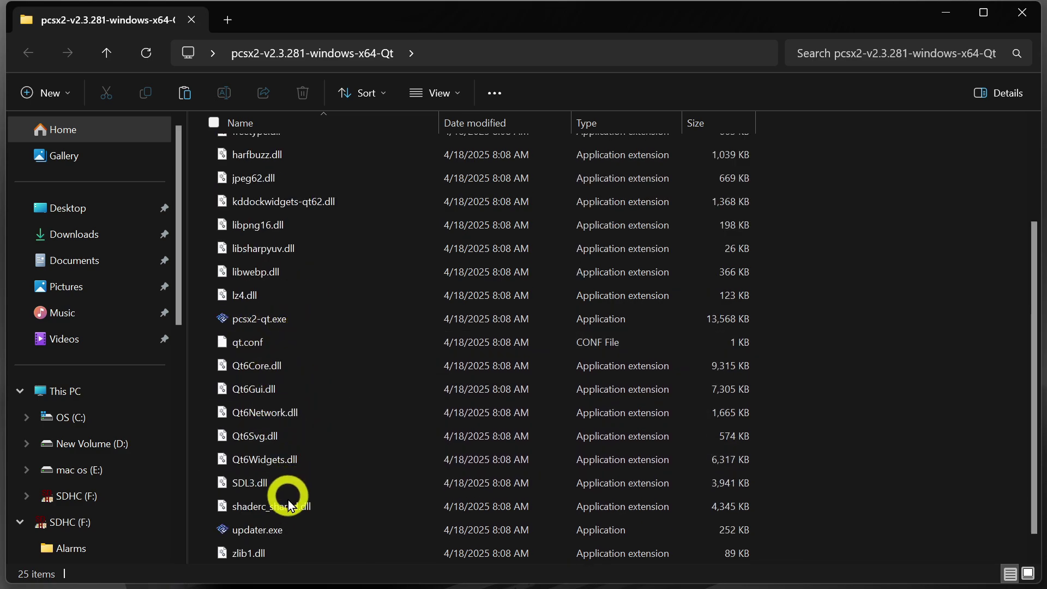
pyautogui.scroll(1, 316, 373)
pyautogui.scroll(1, 316, 373)
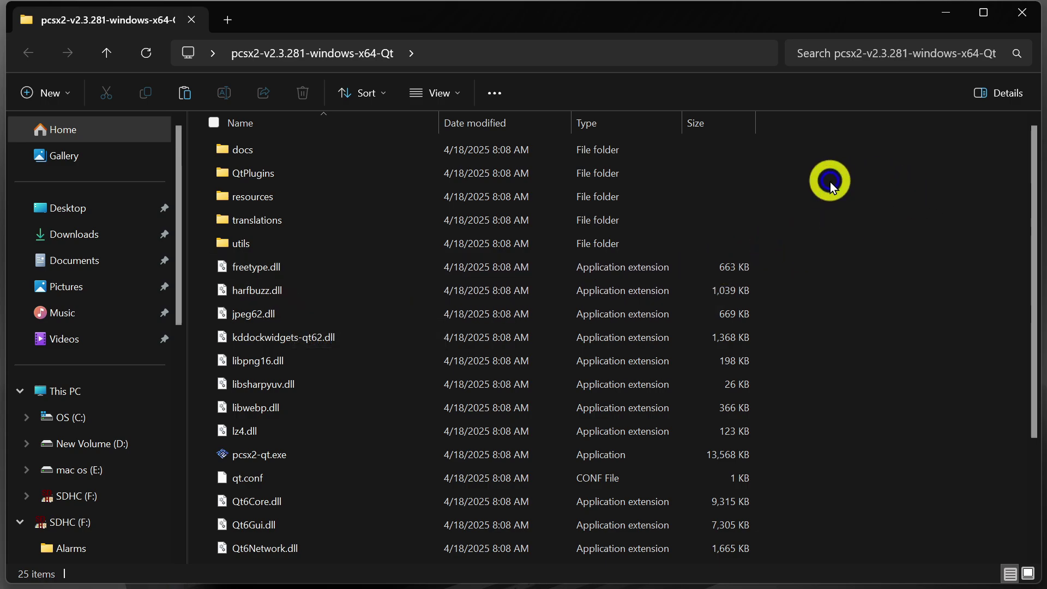
pyautogui.rightClick(829, 181)
pyautogui.moveTo(794, 270)
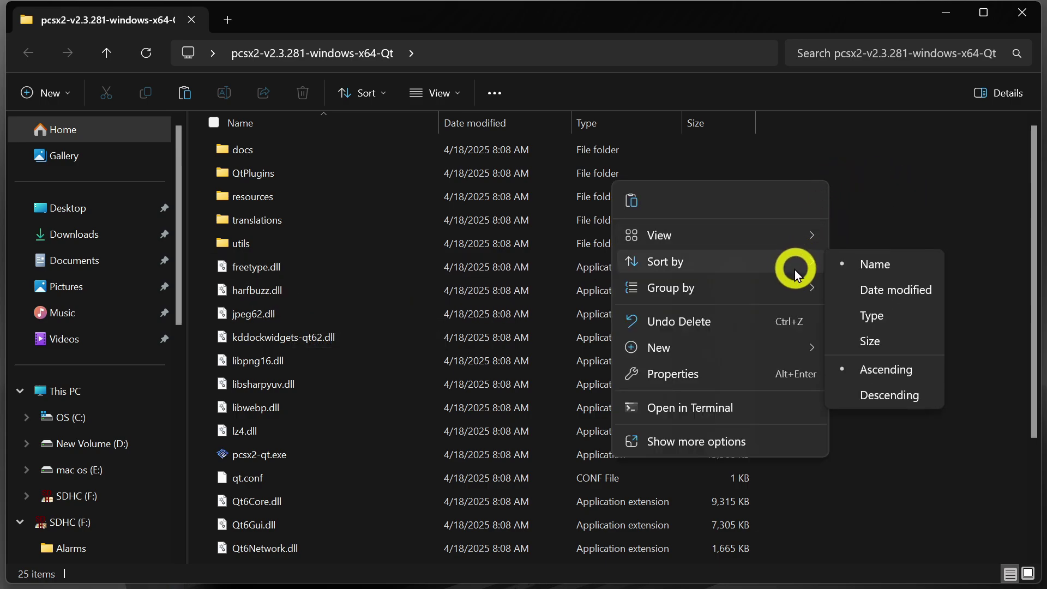
pyautogui.moveTo(788, 345)
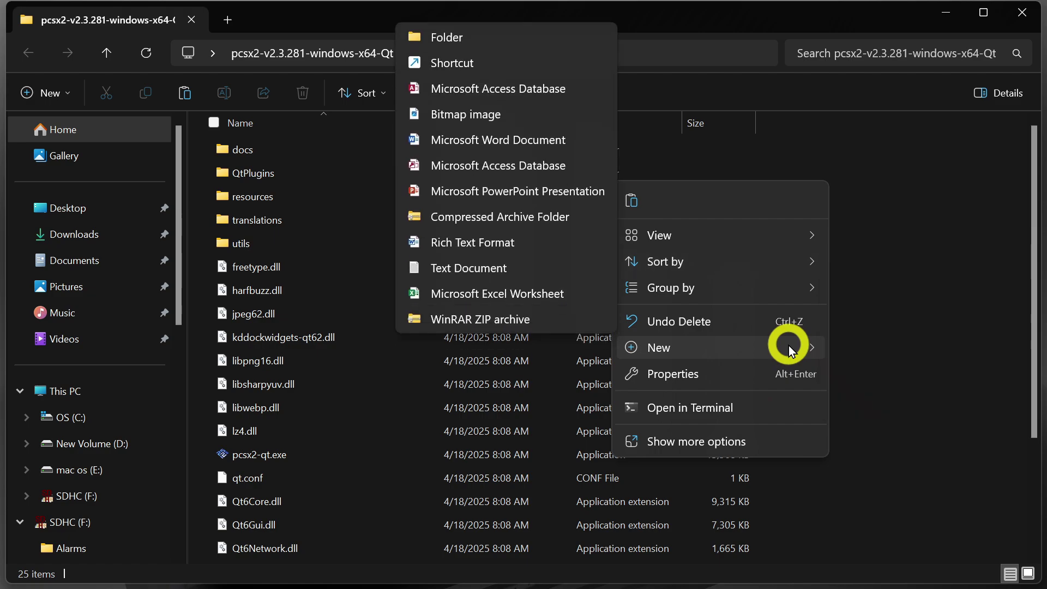
pyautogui.click(507, 269)
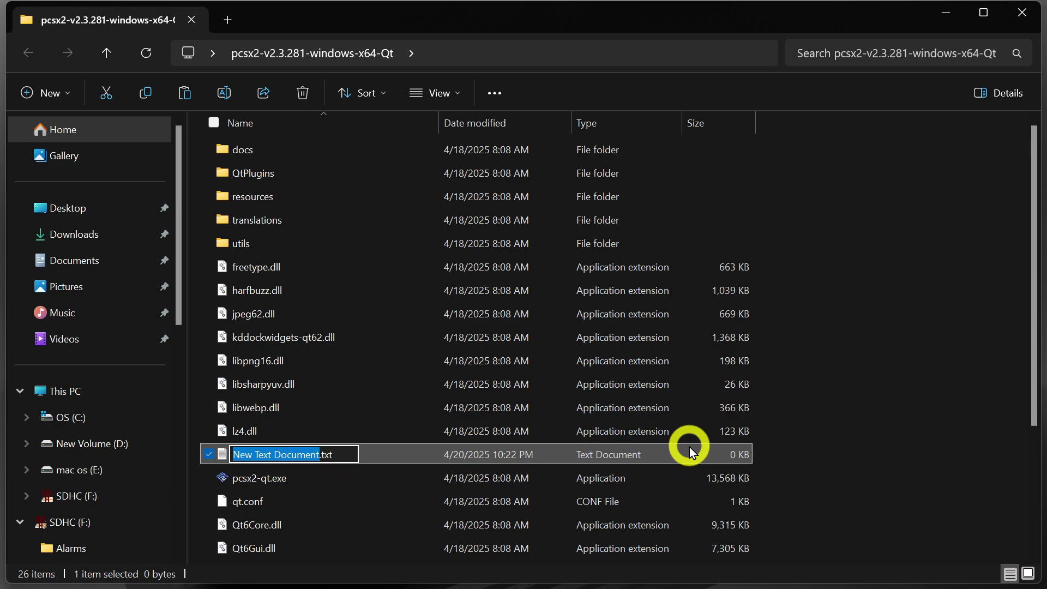
pyautogui.write('port')
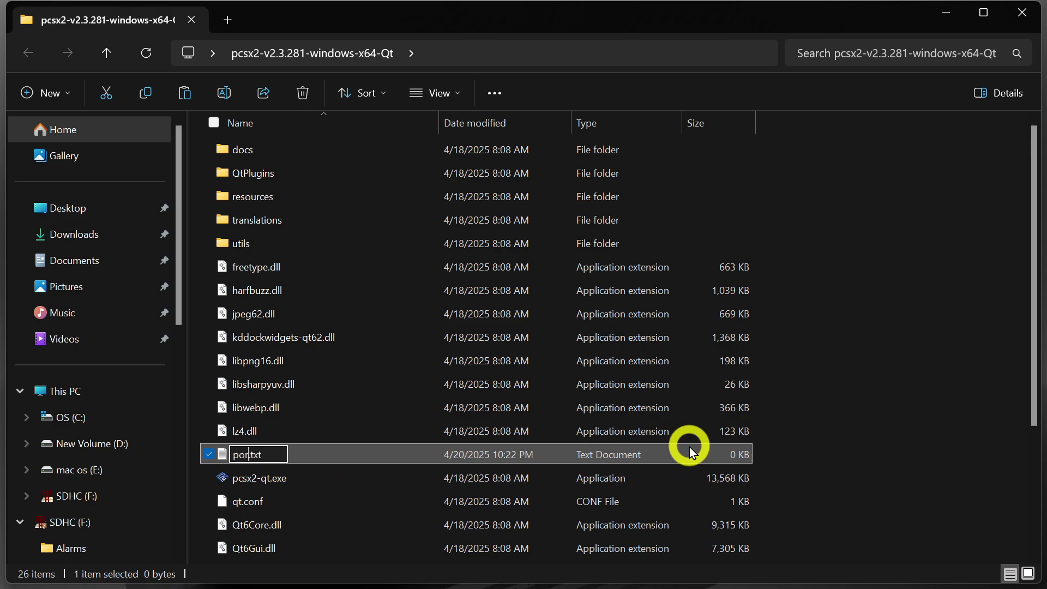
pyautogui.write('able')
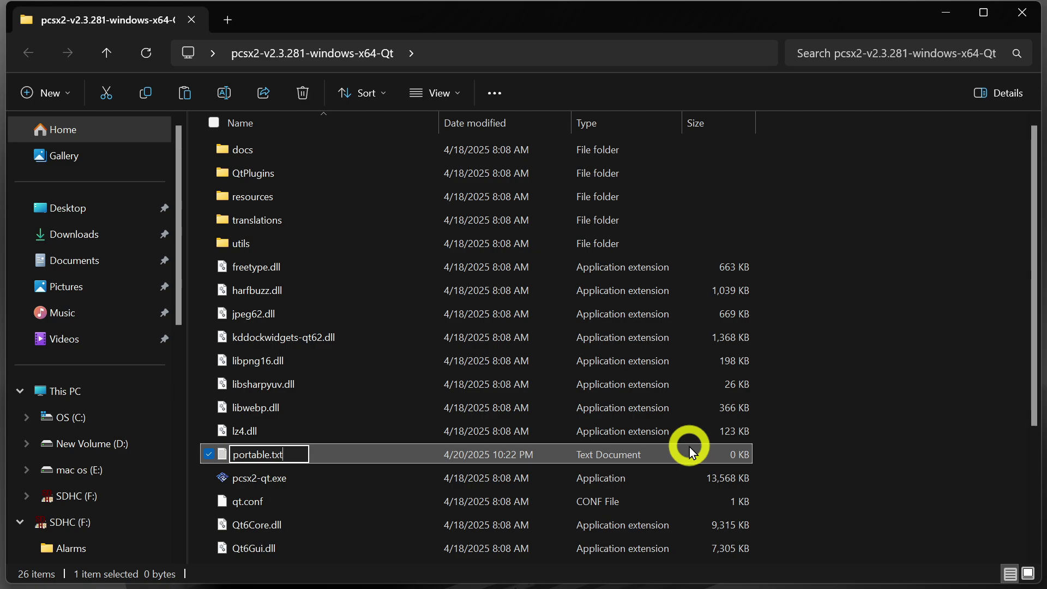
# Step: Replace the txt extension in the new document's name with ini, making it portable.ini
pyautogui.press('BackSpace')
pyautogui.press('BackSpace')
pyautogui.press('BackSpace')
pyautogui.write('ini')
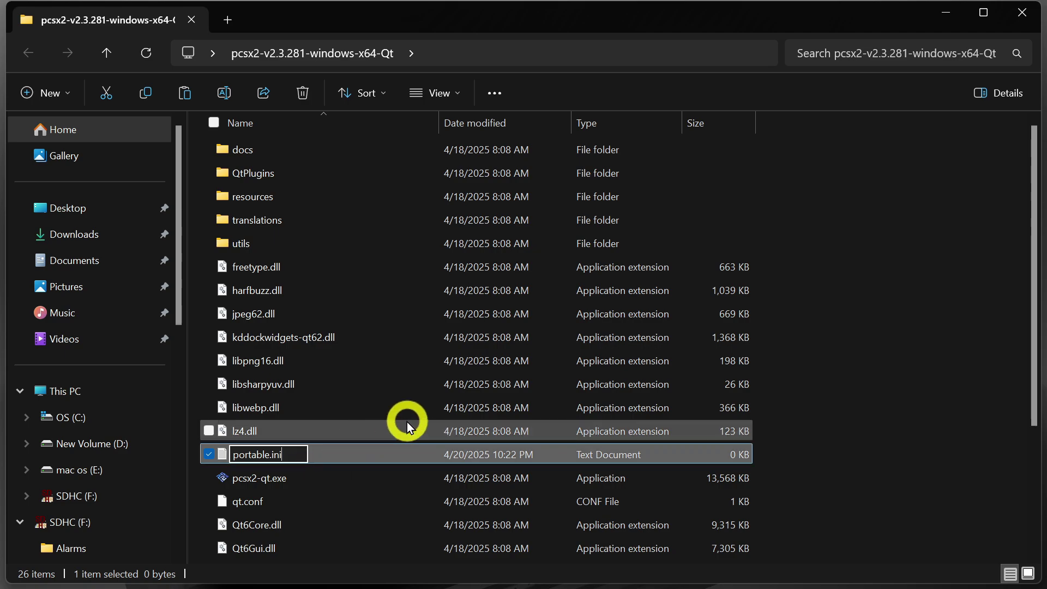
pyautogui.write('.txt')
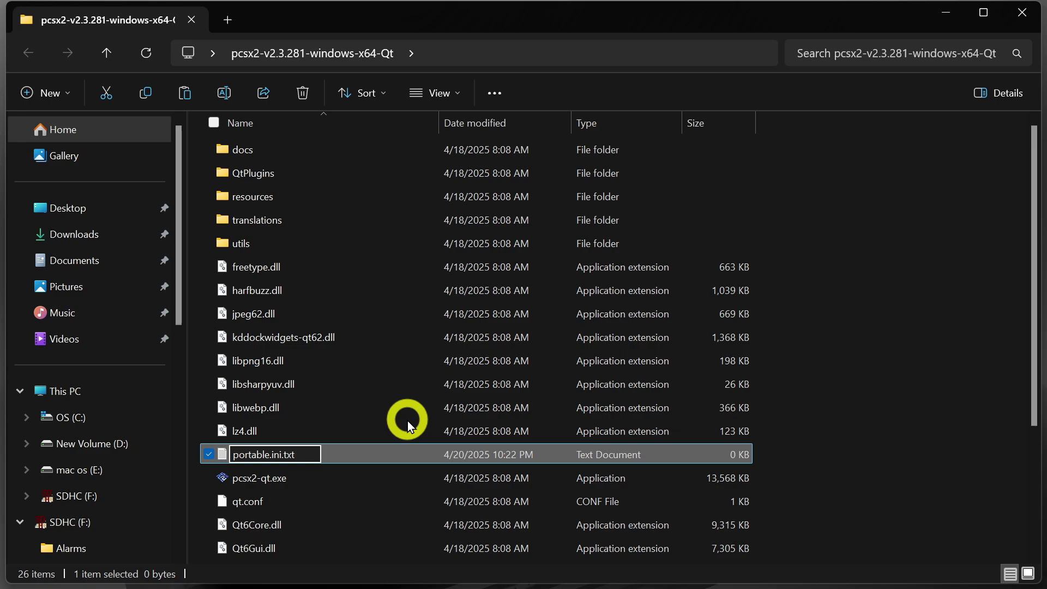
pyautogui.press('BackSpace')
pyautogui.press('BackSpace')
pyautogui.press('BackSpace')
pyautogui.press('BackSpace')
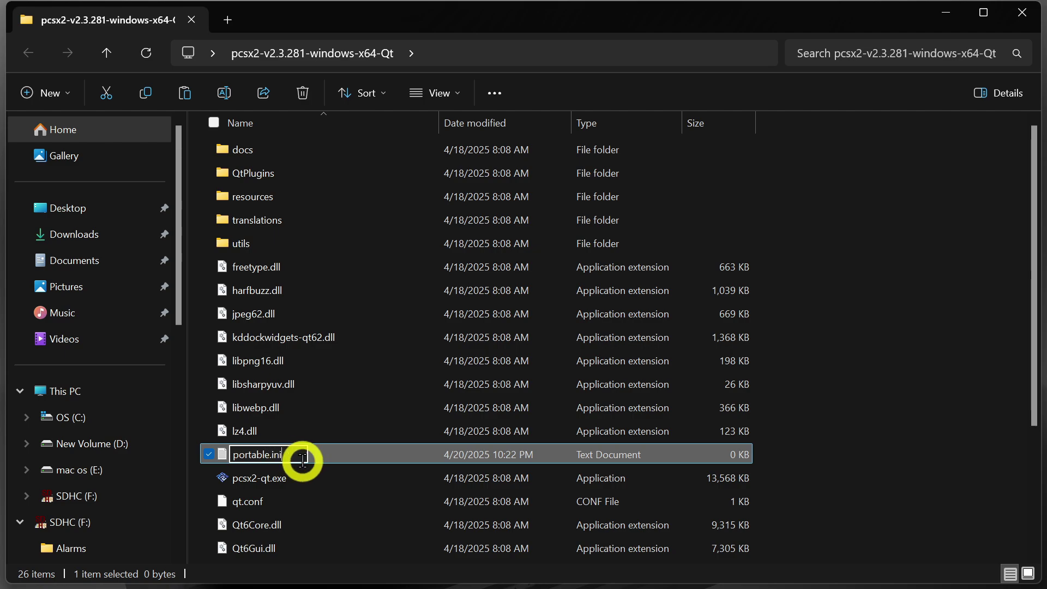
# Step: Accept the extension change for portable.ini and check the file in the folder
pyautogui.click(444, 432)
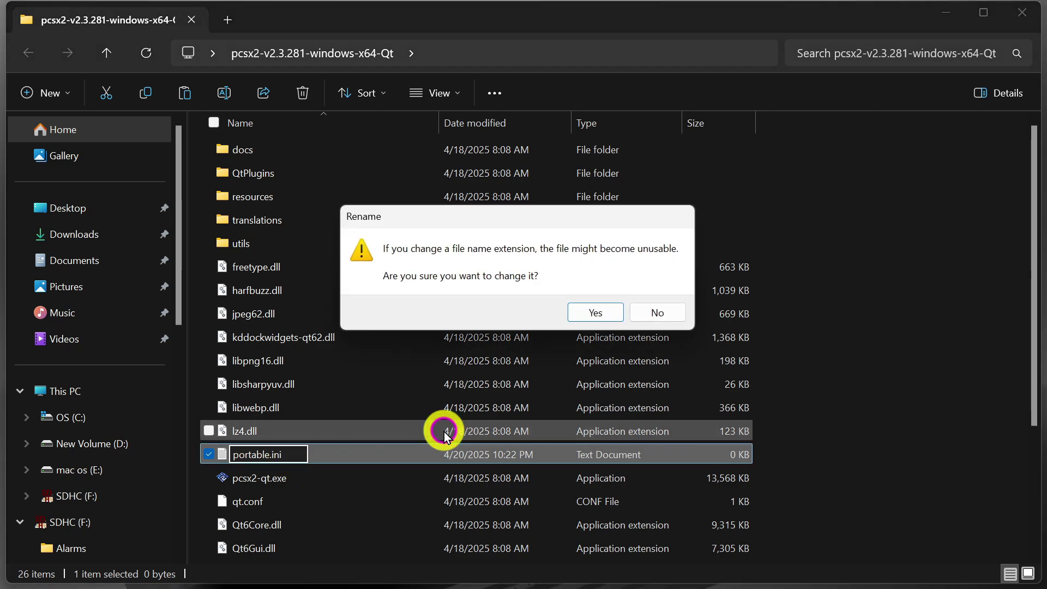
pyautogui.click(584, 311)
pyautogui.scroll(-2, 585, 308)
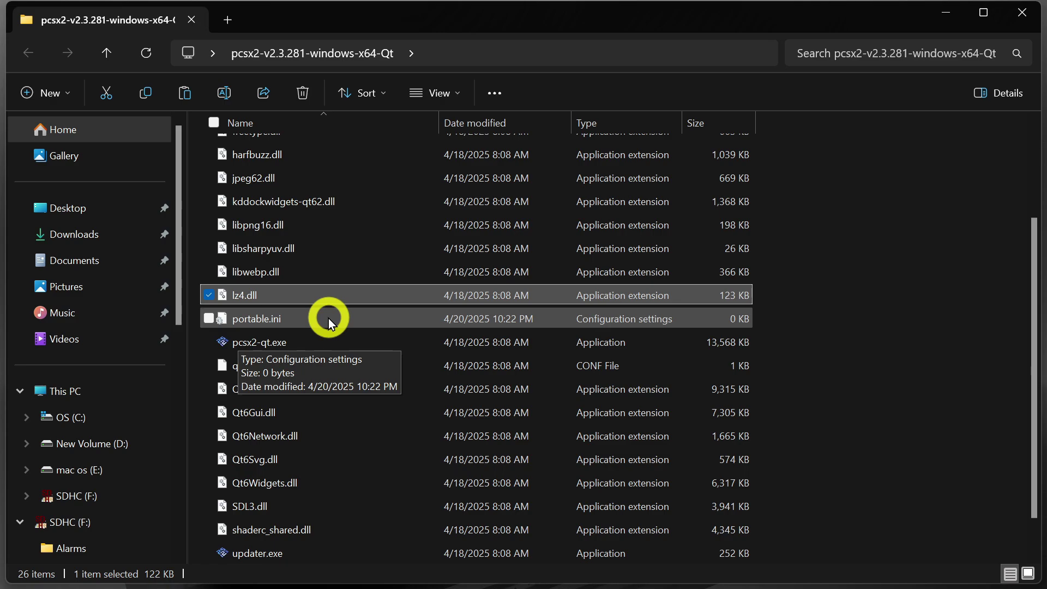
pyautogui.scroll(2, 339, 313)
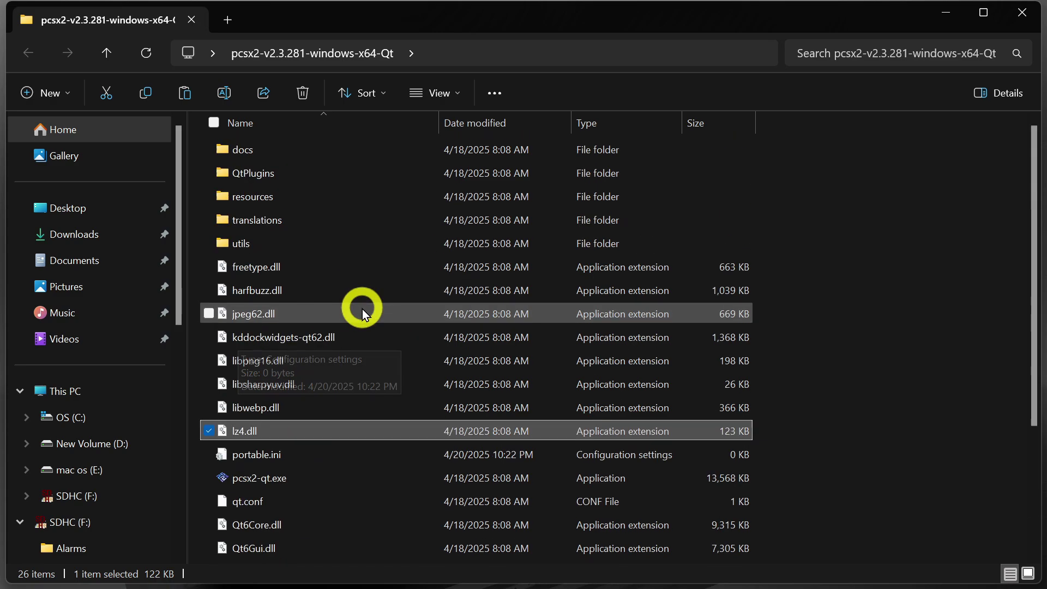
# Step: Create a new folder named my games in the pcsx2-v2.3.281-windows-x64-Qt folder
pyautogui.rightClick(879, 181)
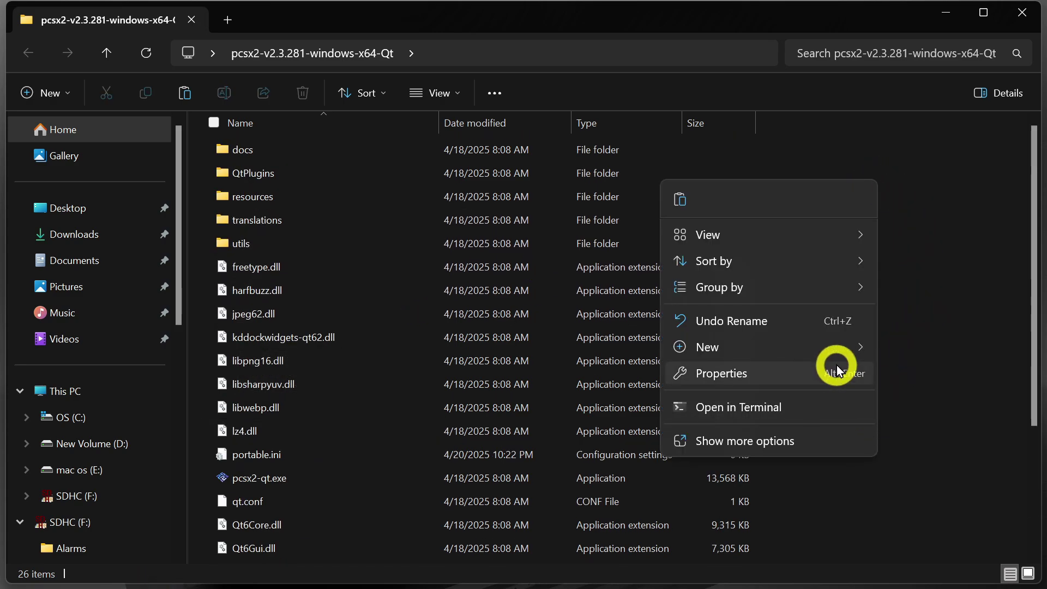
pyautogui.moveTo(832, 345)
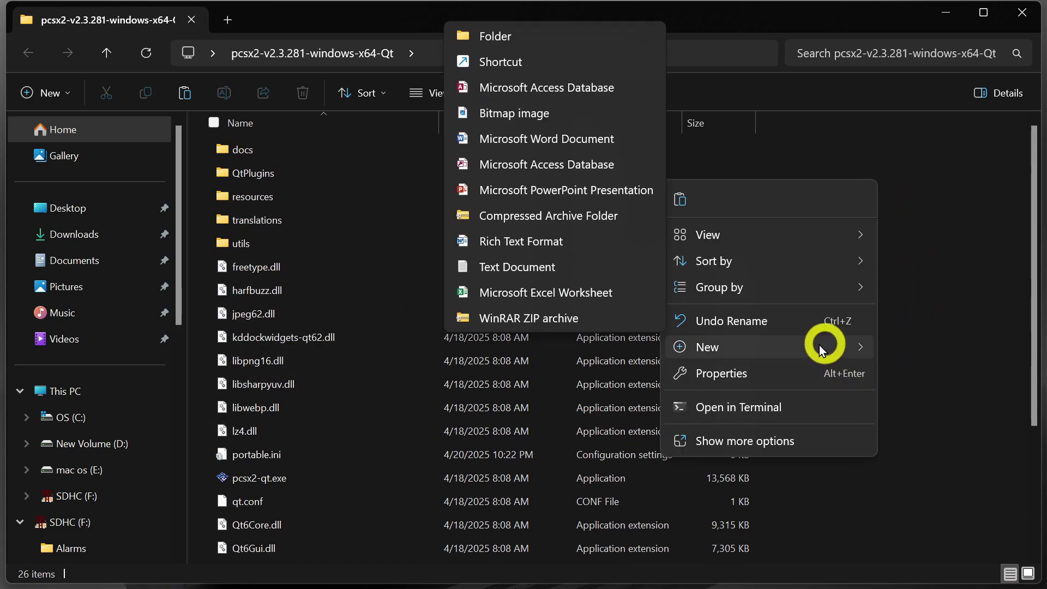
pyautogui.click(529, 36)
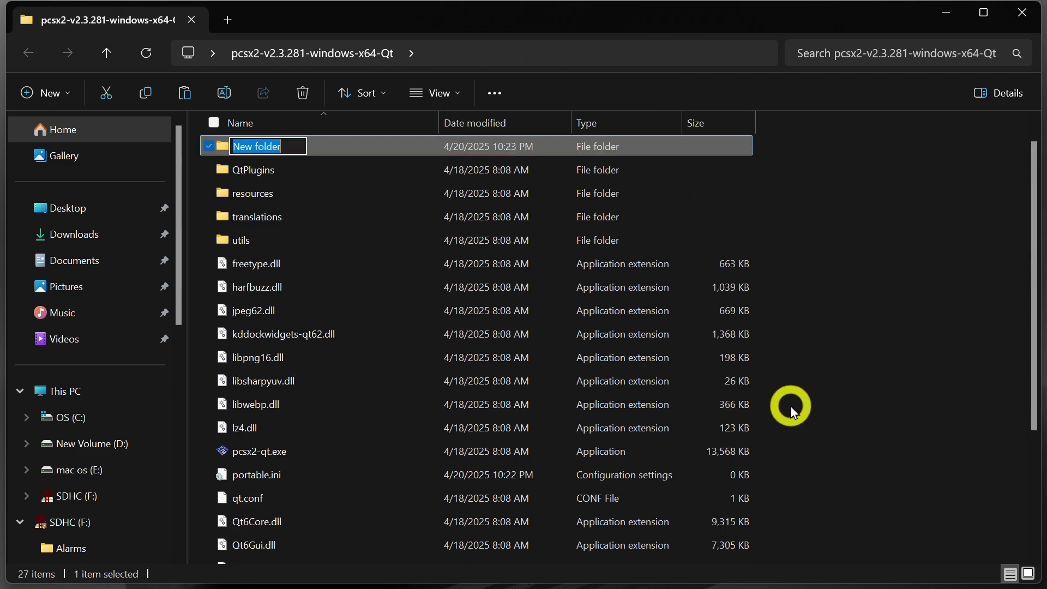
pyautogui.write('my ga')
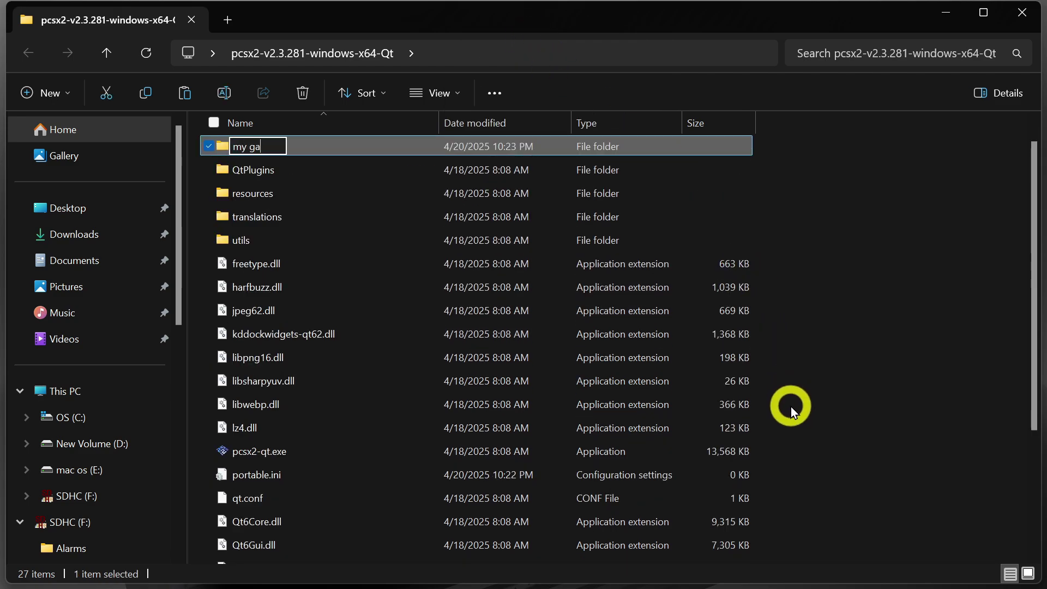
pyautogui.write('mes')
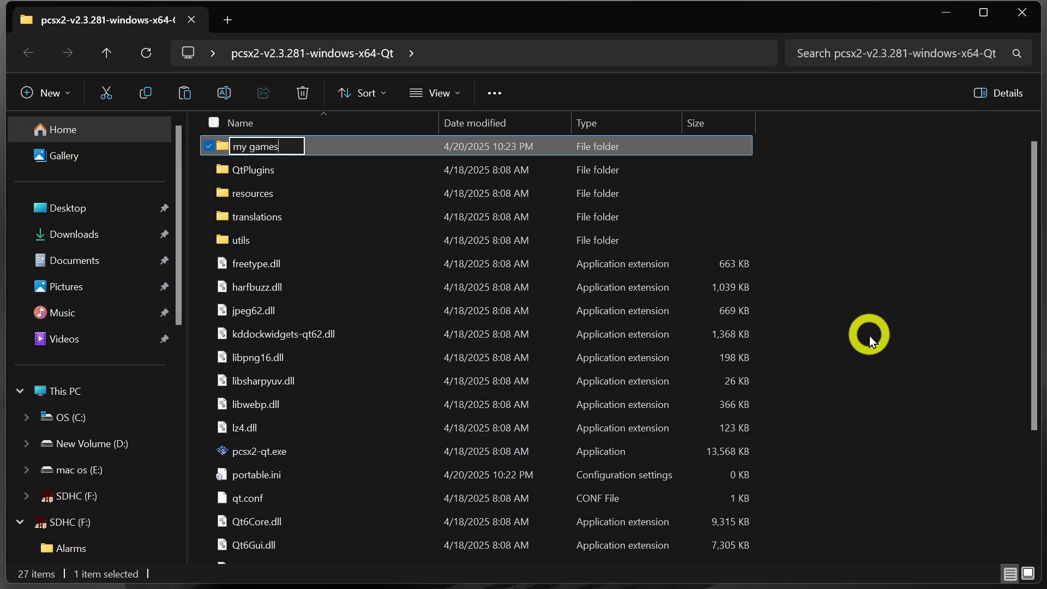
pyautogui.click(869, 336)
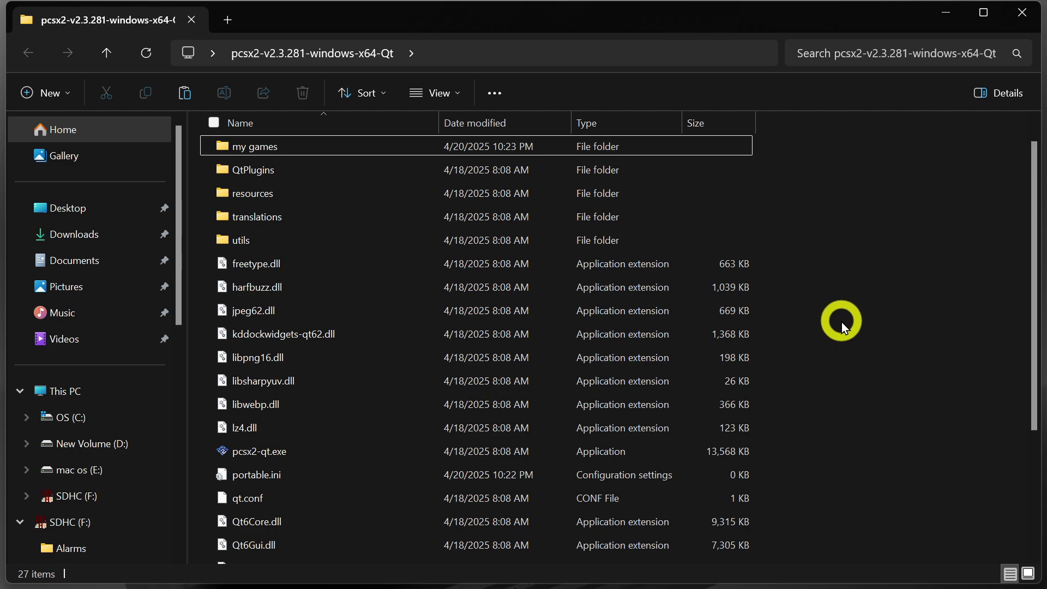
# Step: Launch pcsx2-qt.exe and choose System Language [Default] as the language in the setup wizard
pyautogui.scroll(-2, 842, 322)
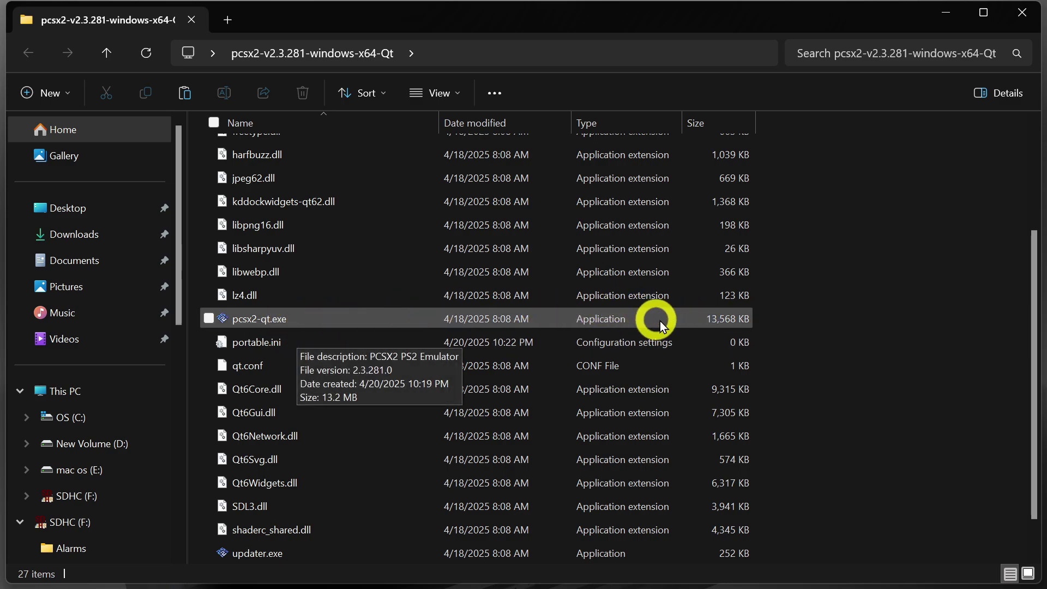
pyautogui.doubleClick(358, 322)
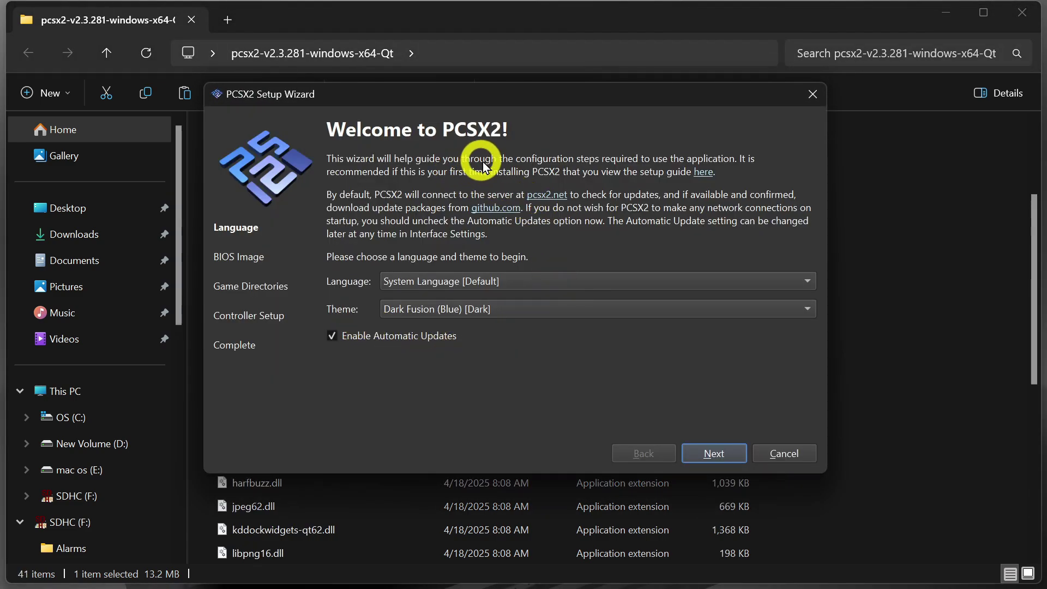
pyautogui.click(564, 281)
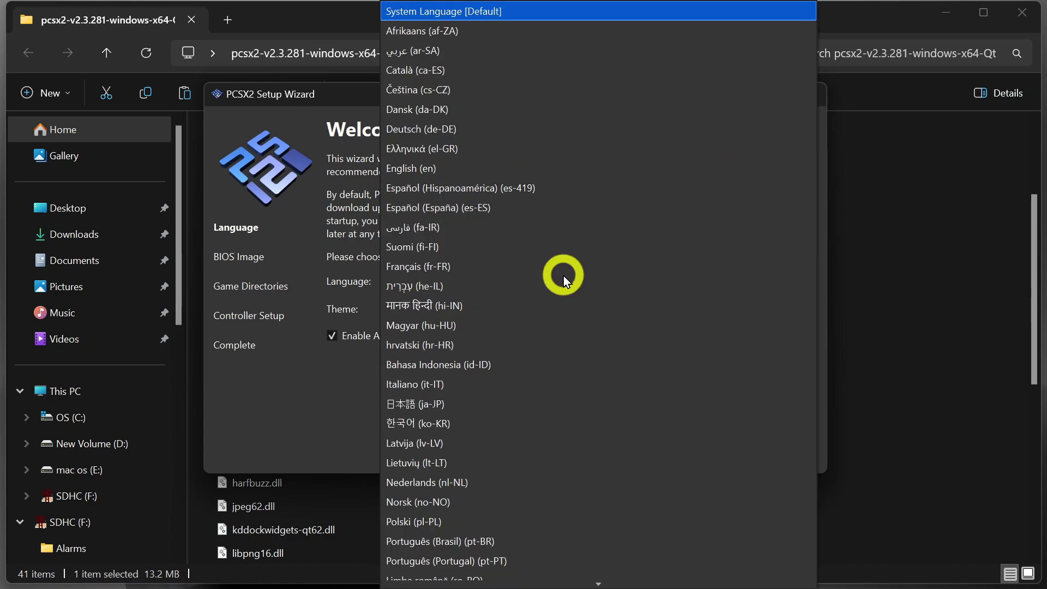
pyautogui.click(512, 12)
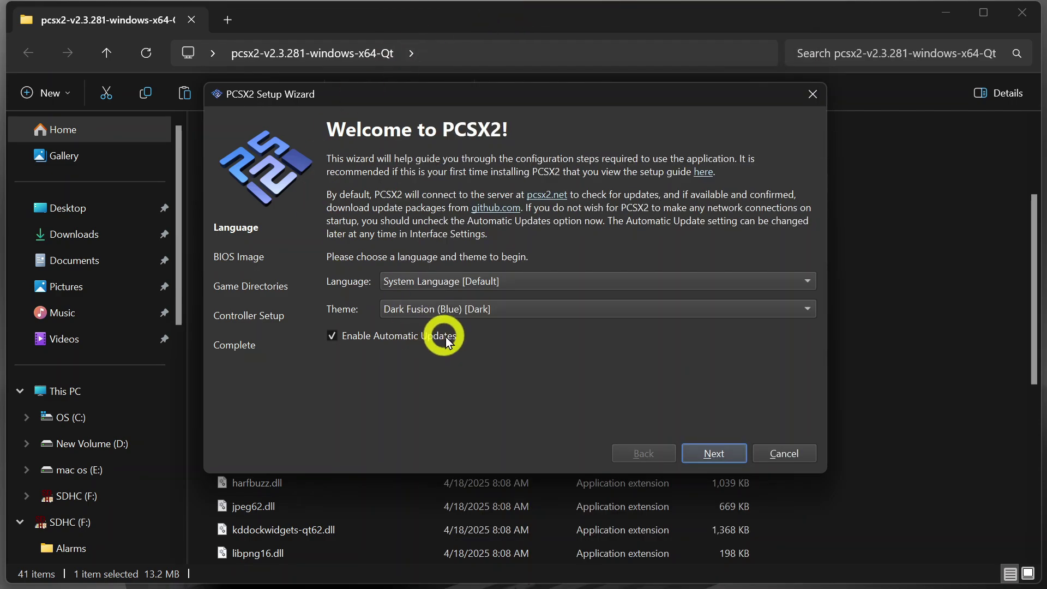
# Step: Try the Pizza Time! (Brown-ish/Creamy White) [Light] theme in the setup wizard
pyautogui.click(497, 309)
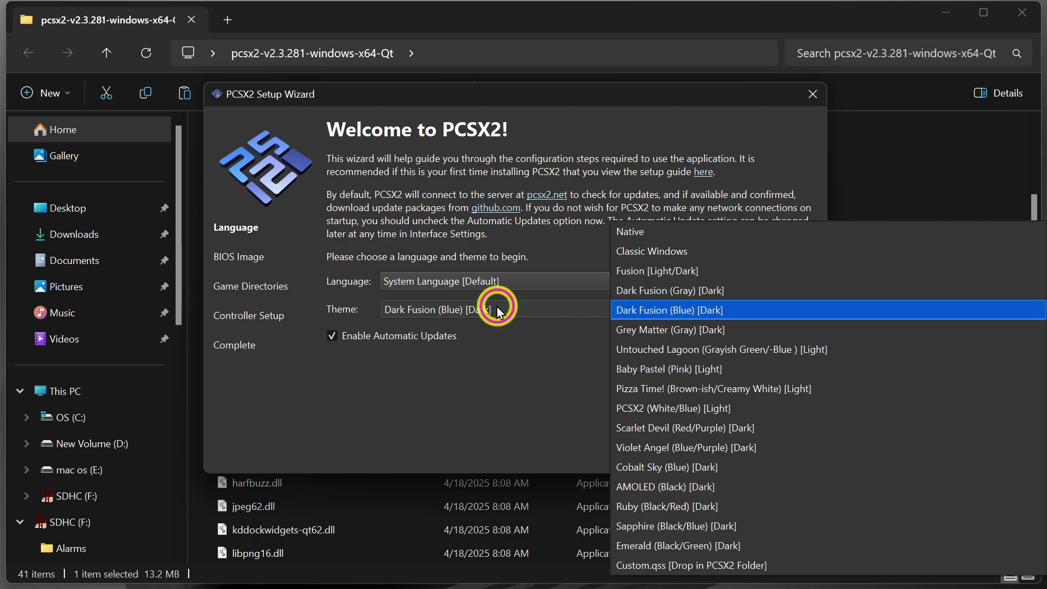
pyautogui.click(496, 309)
pyautogui.click(497, 309)
pyautogui.click(723, 389)
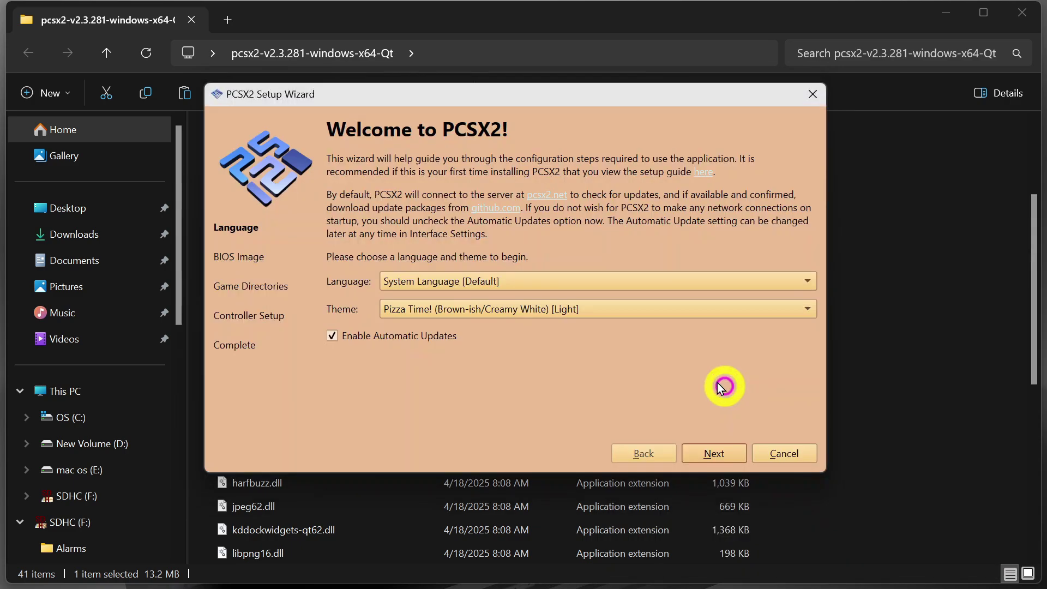
# Step: Set the wizard's theme to Sapphire (Black/Blue) [Dark] and continue to the BIOS Image page
pyautogui.click(668, 314)
pyautogui.click(813, 449)
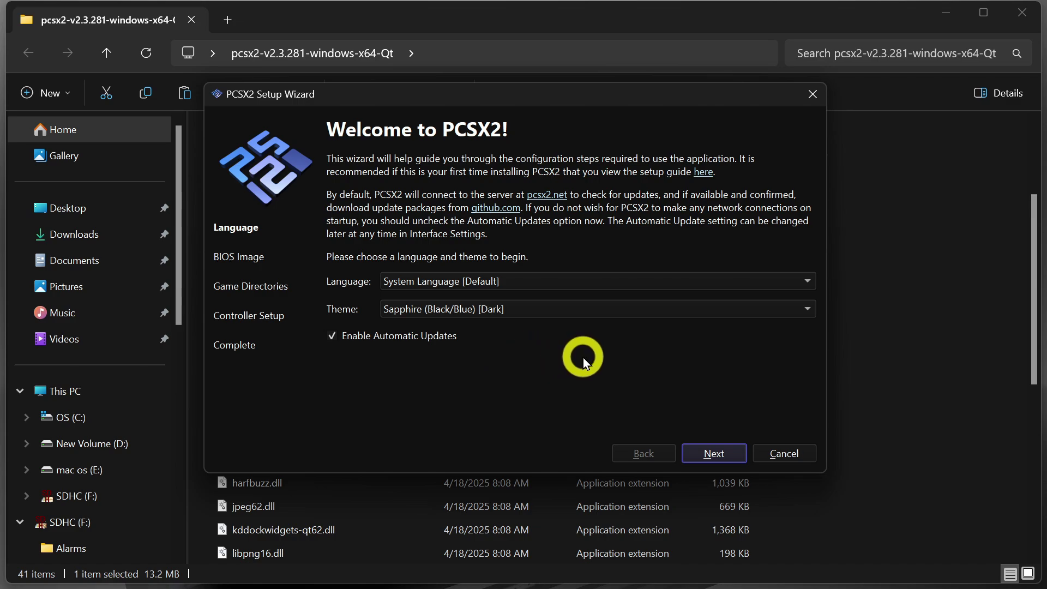
pyautogui.click(713, 454)
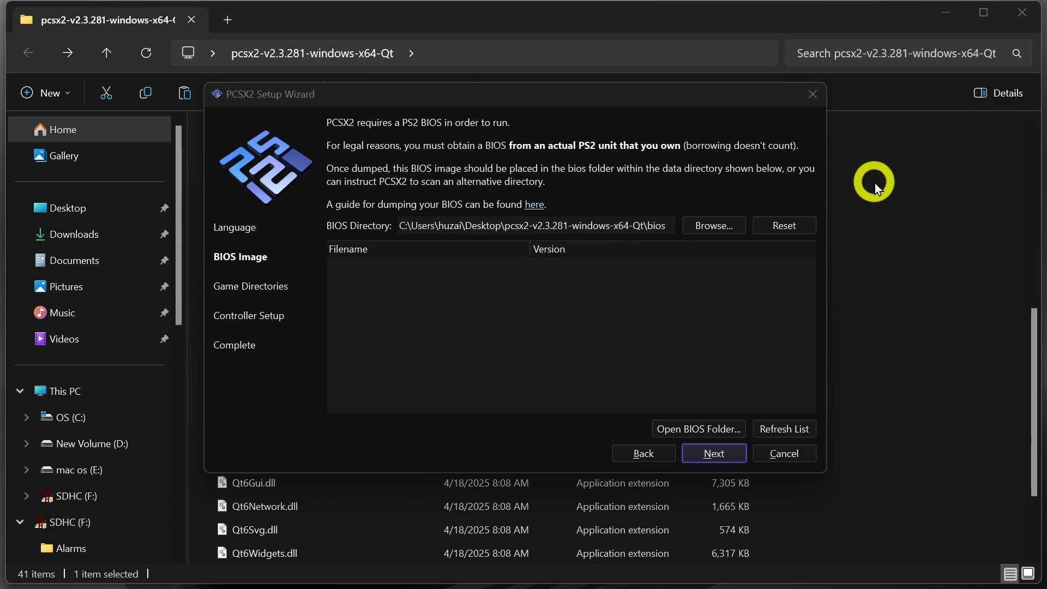
# Step: Paste the copied SCPH-39001_BIOS_V7_USA_160.BIN file into PCSX2's bios folder and return to the parent folder
pyautogui.click(905, 175)
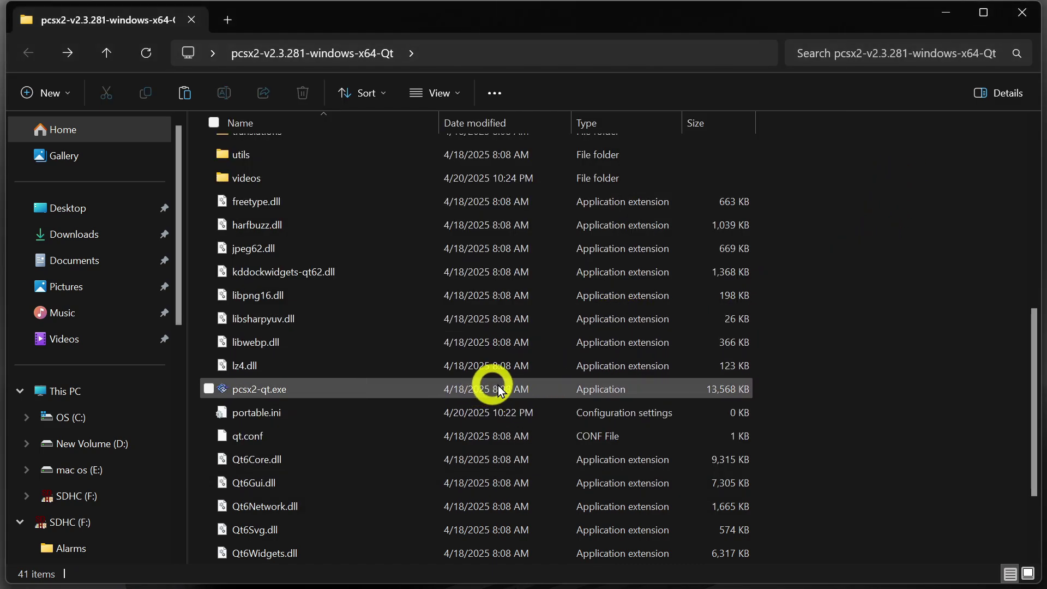
pyautogui.scroll(4, 550, 372)
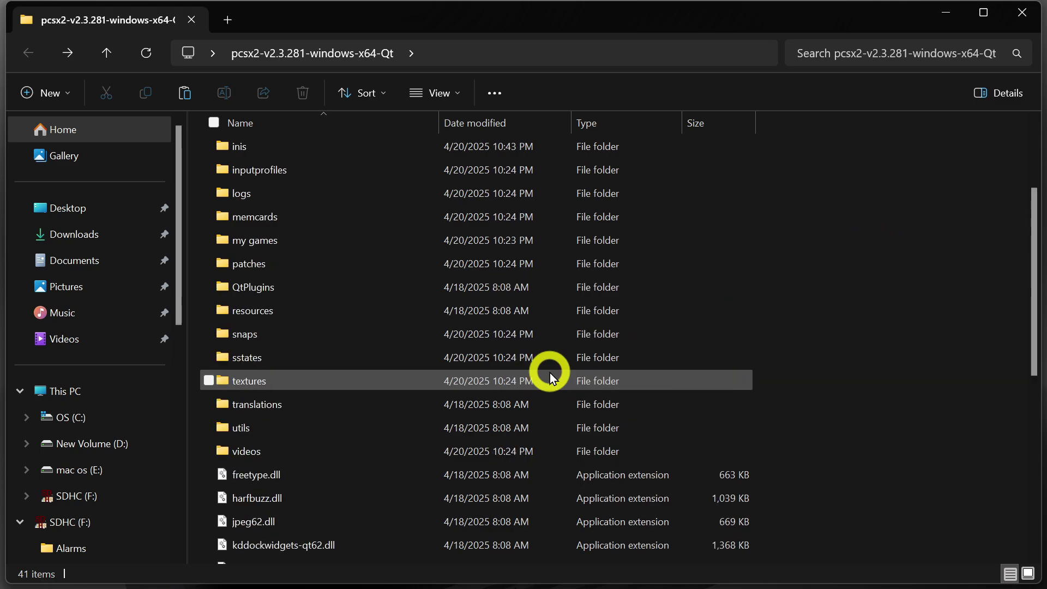
pyautogui.scroll(-5, 596, 362)
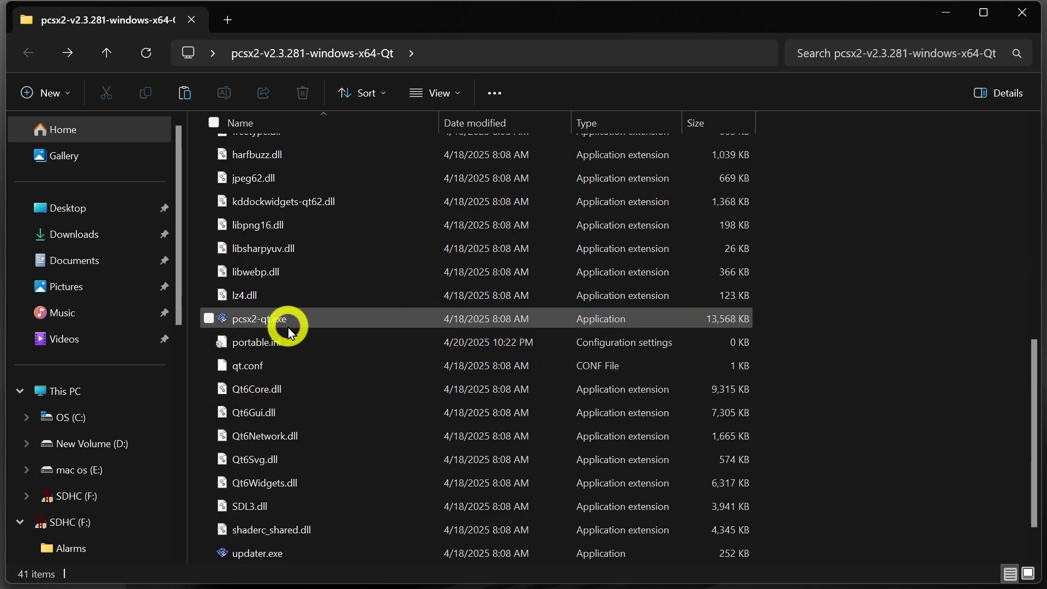
pyautogui.scroll(7, 349, 319)
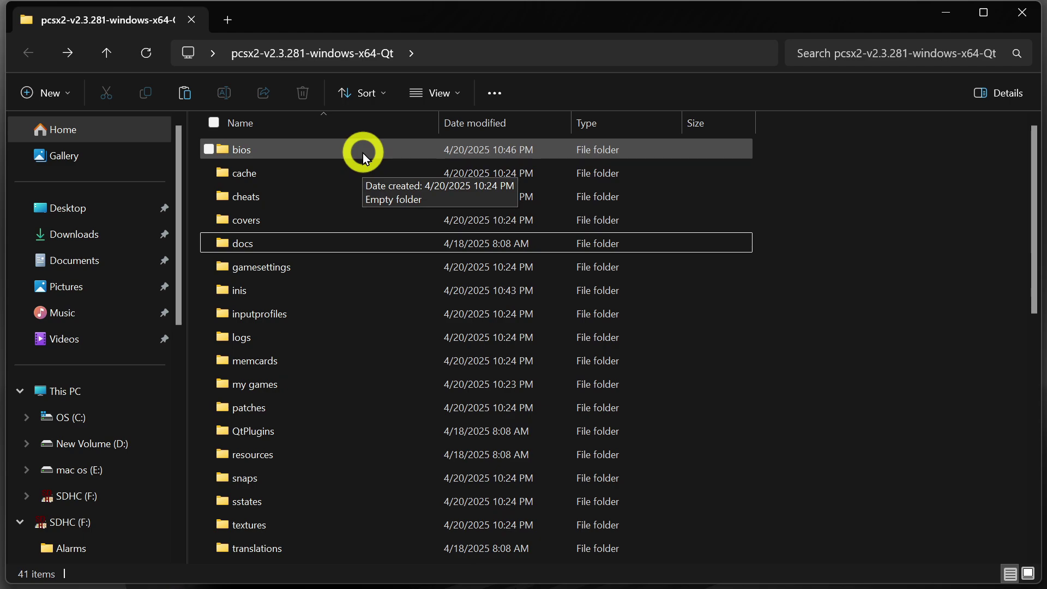
pyautogui.click(419, 152)
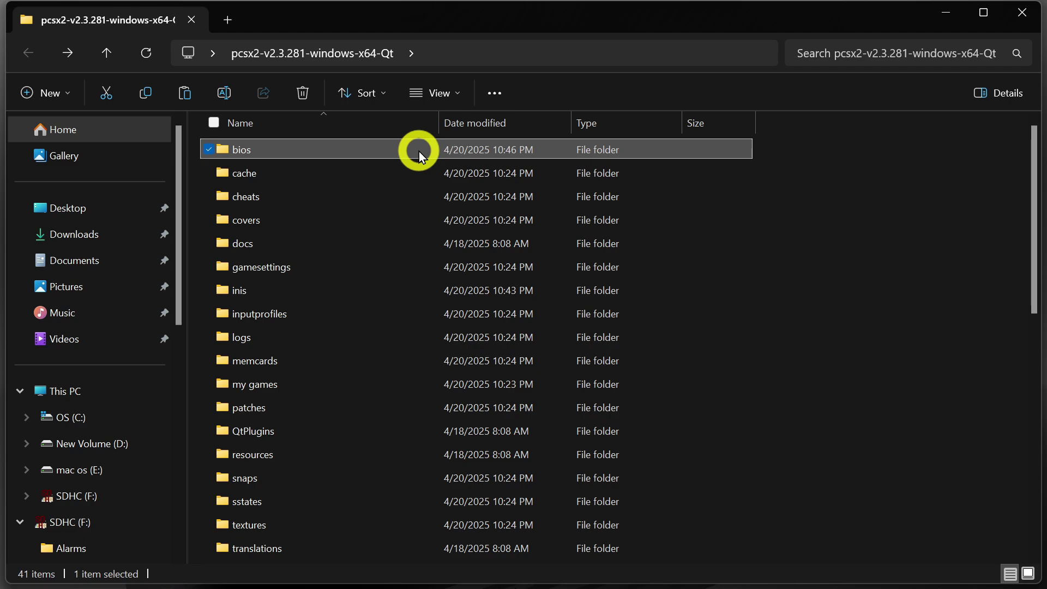
pyautogui.doubleClick(419, 152)
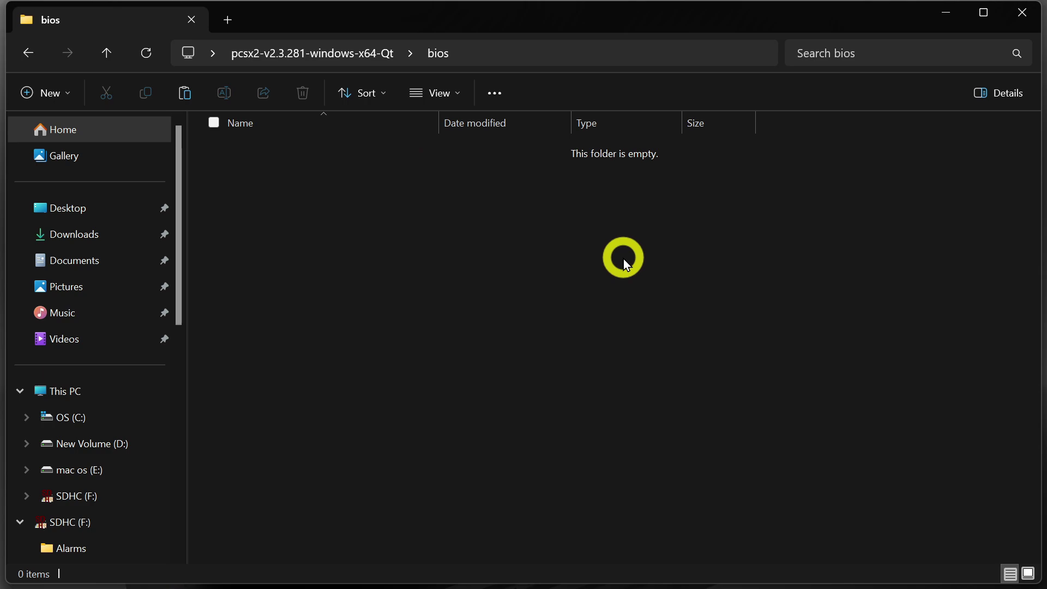
pyautogui.hotkey('ctrl', 'v')
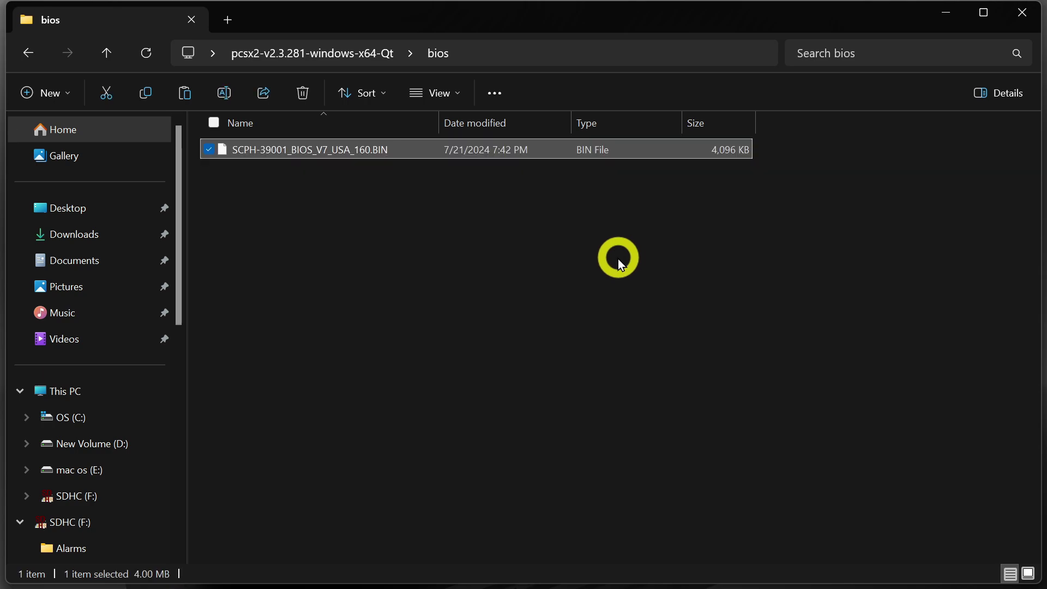
pyautogui.click(617, 259)
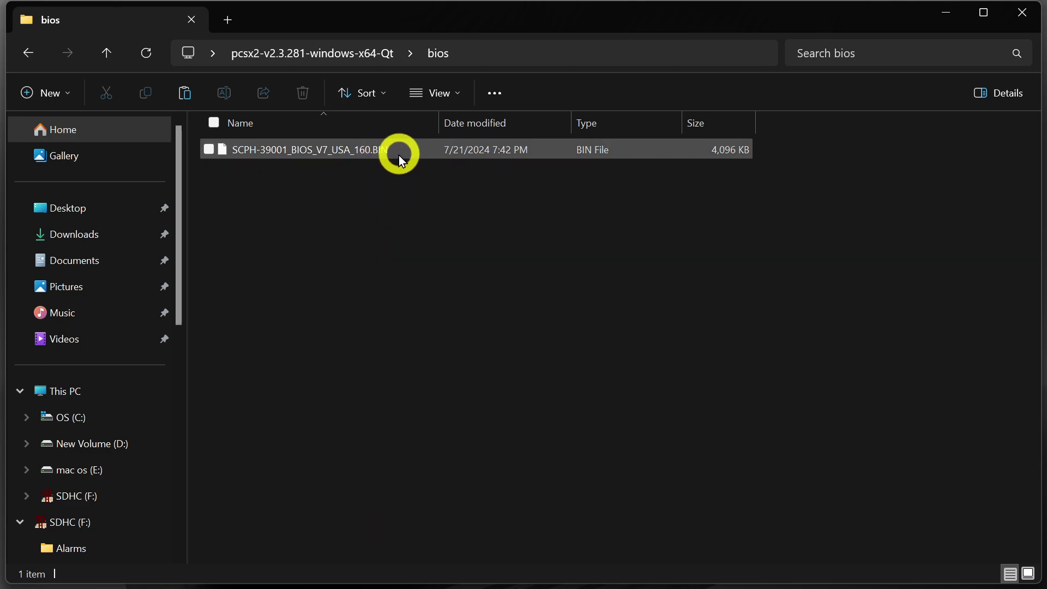
pyautogui.click(21, 53)
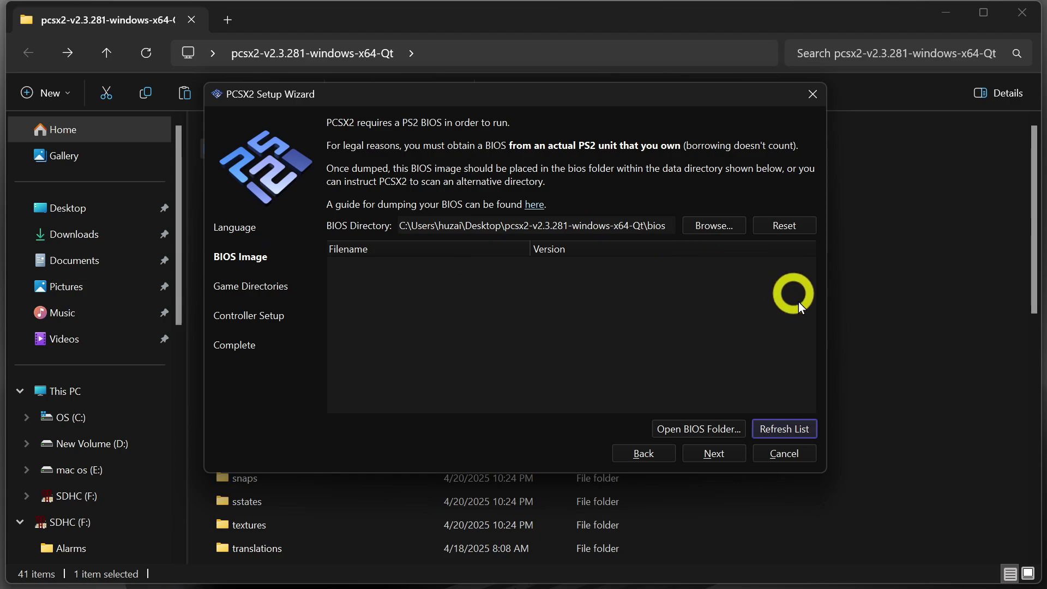
# Step: Refresh the wizard's BIOS list and continue to the Game Directories page with SCPH-39001_BIOS_V7_USA_160.BIN selected
pyautogui.click(790, 433)
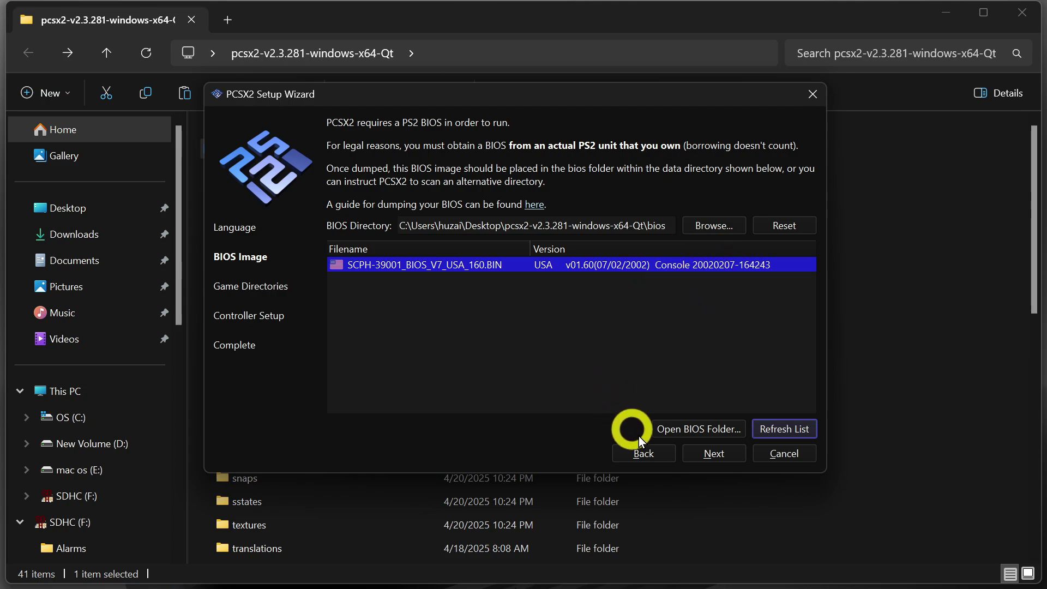
pyautogui.click(714, 453)
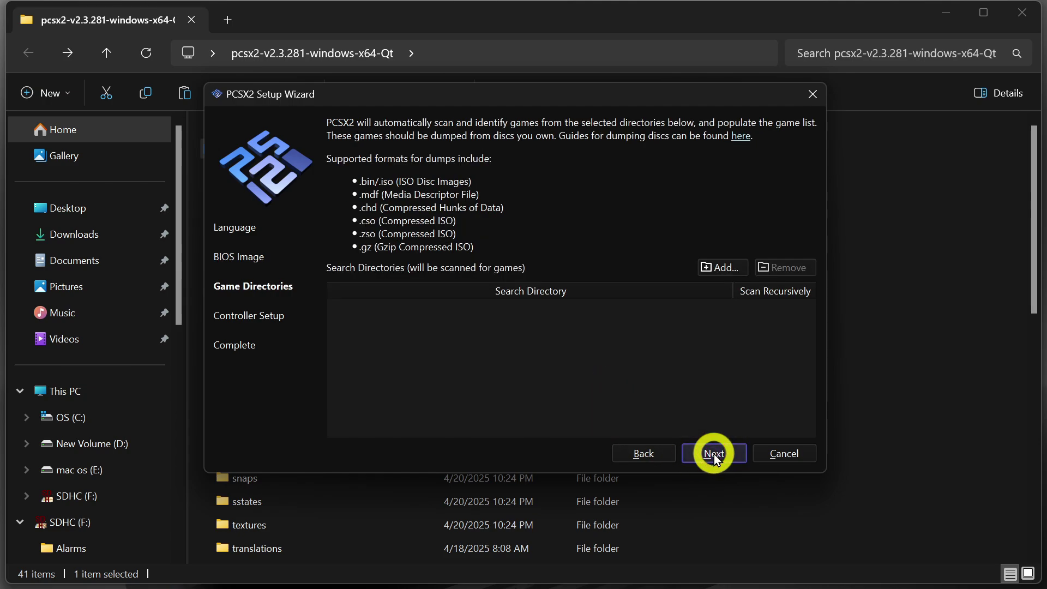
pyautogui.click(714, 454)
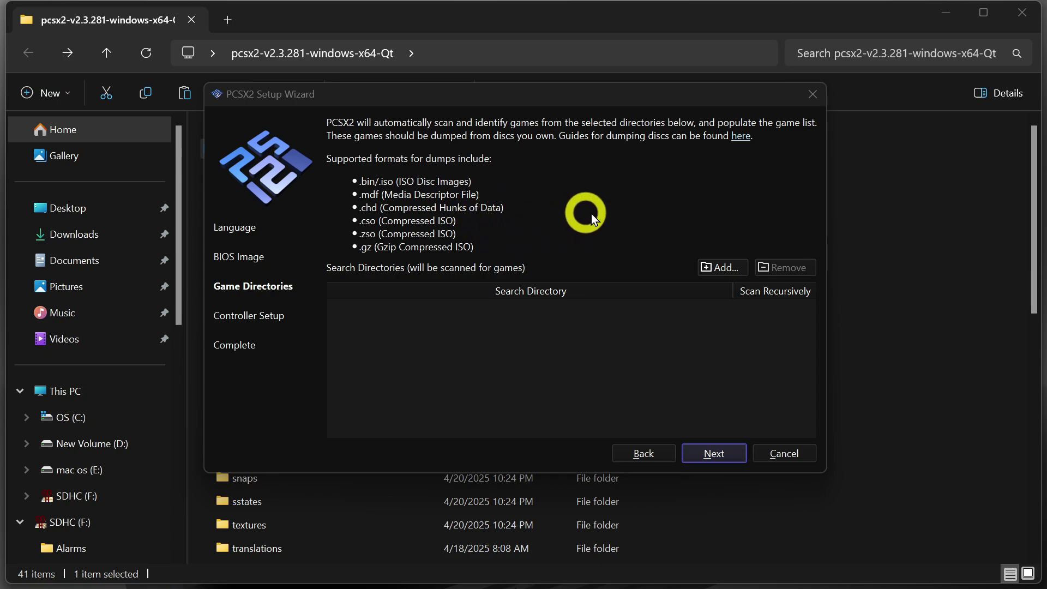
# Step: Return to the pcsx2-v2.3.281-windows-x64-Qt folder window and open the my games folder
pyautogui.click(881, 220)
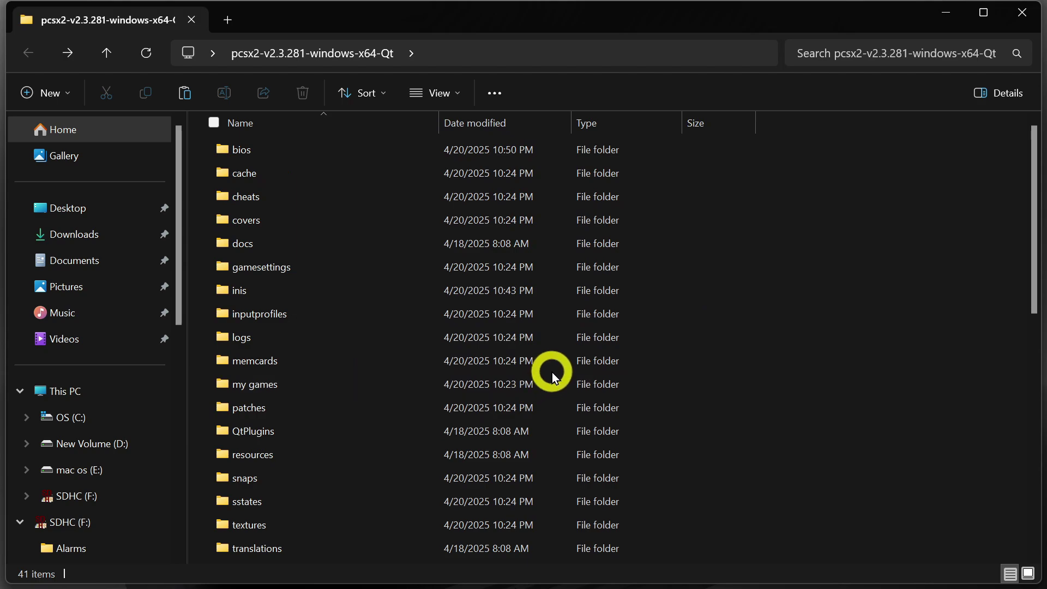
pyautogui.scroll(-4, 549, 359)
pyautogui.scroll(2, 548, 359)
pyautogui.scroll(2, 549, 358)
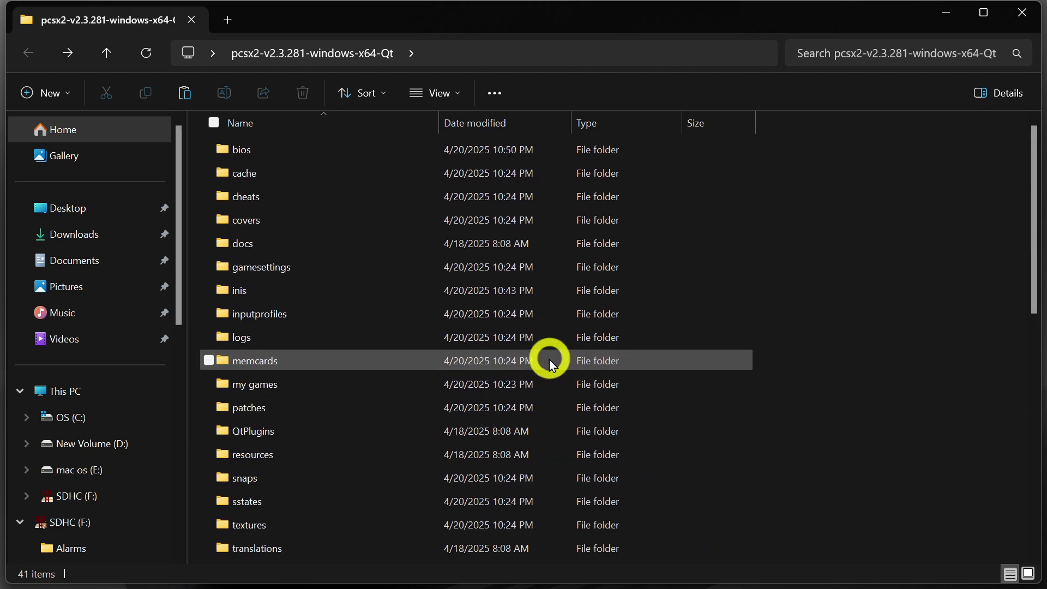
pyautogui.click(561, 382)
pyautogui.doubleClick(561, 382)
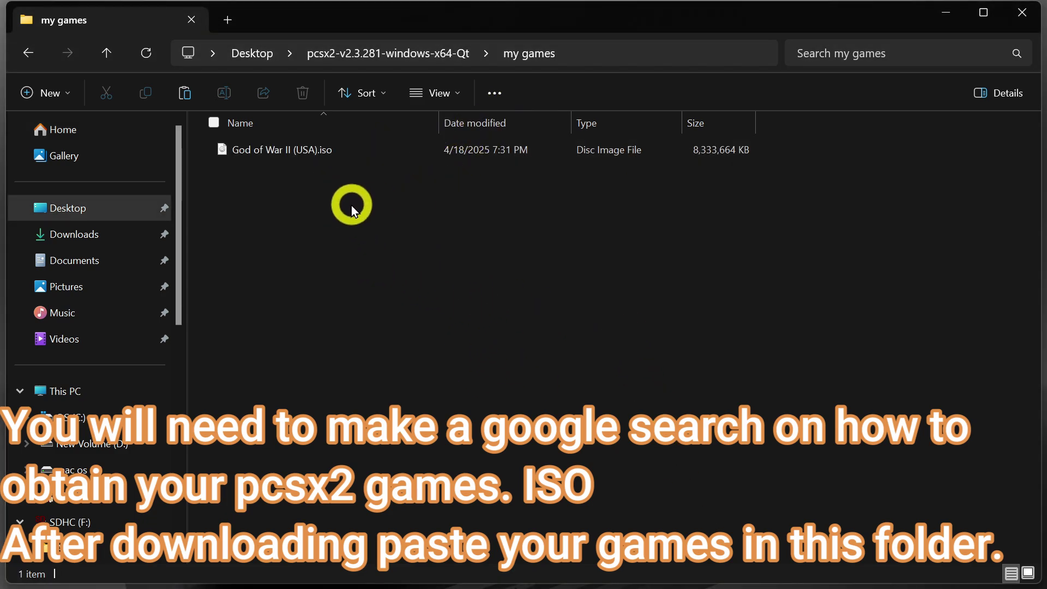
# Step: Switch the my games folder from the details list to icons to show God of War II (USA).iso
pyautogui.moveTo(308, 221); pyautogui.dragTo(311, 155)
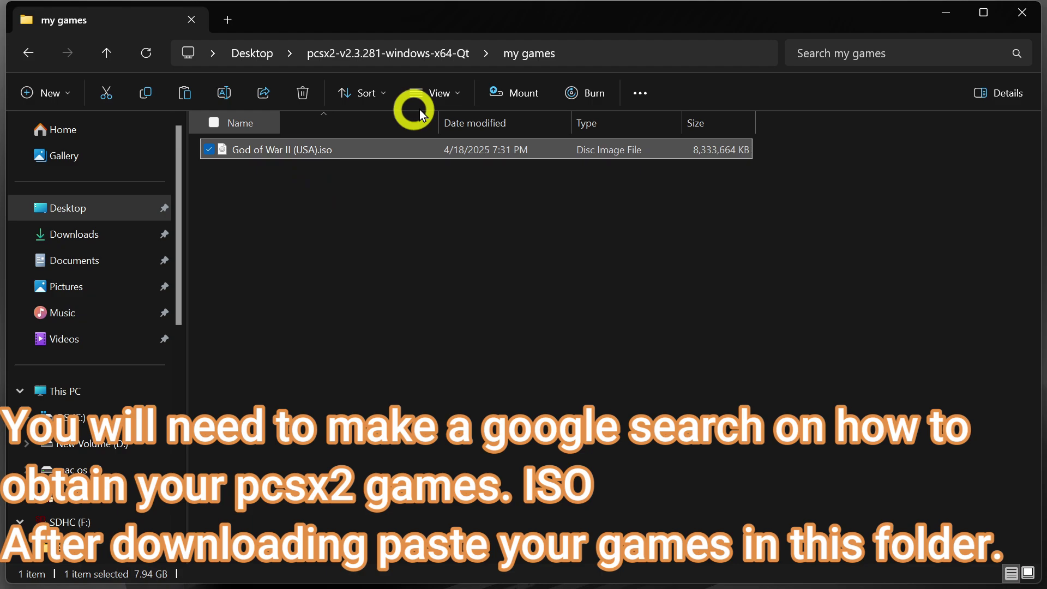
pyautogui.click(455, 90)
pyautogui.click(466, 158)
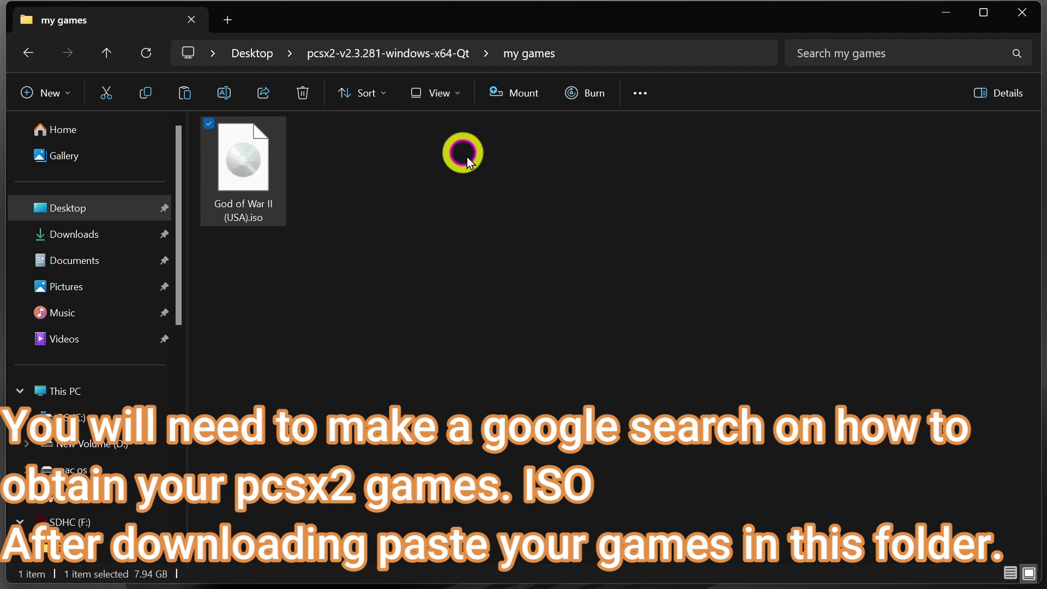
pyautogui.click(491, 258)
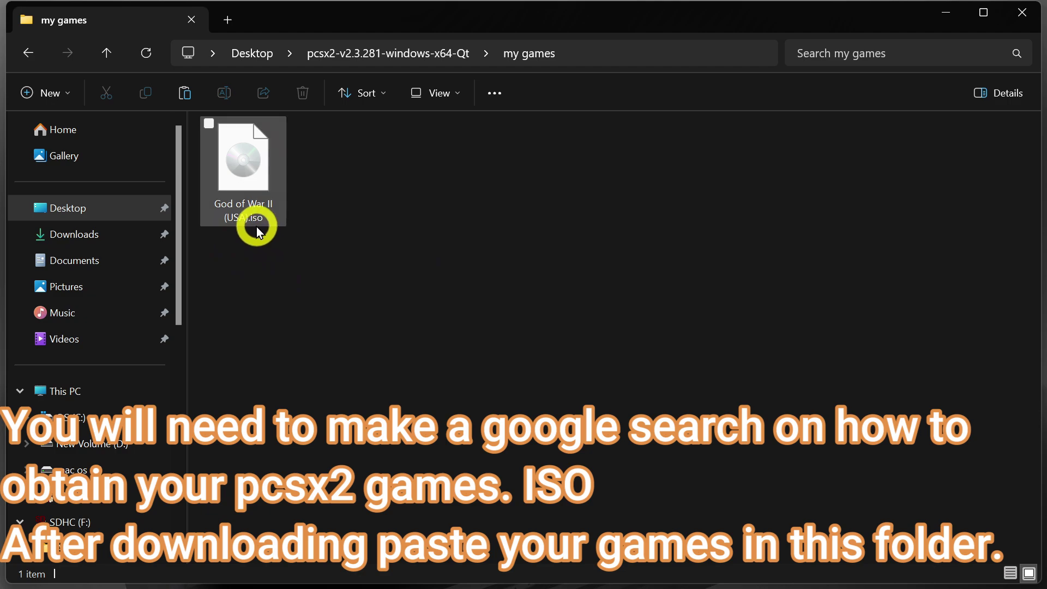
# Step: Return to the PCSX2 Setup Wizard, add the my games folder as a recursively scanned game directory, and continue to Controller Setup
pyautogui.moveTo(281, 228)
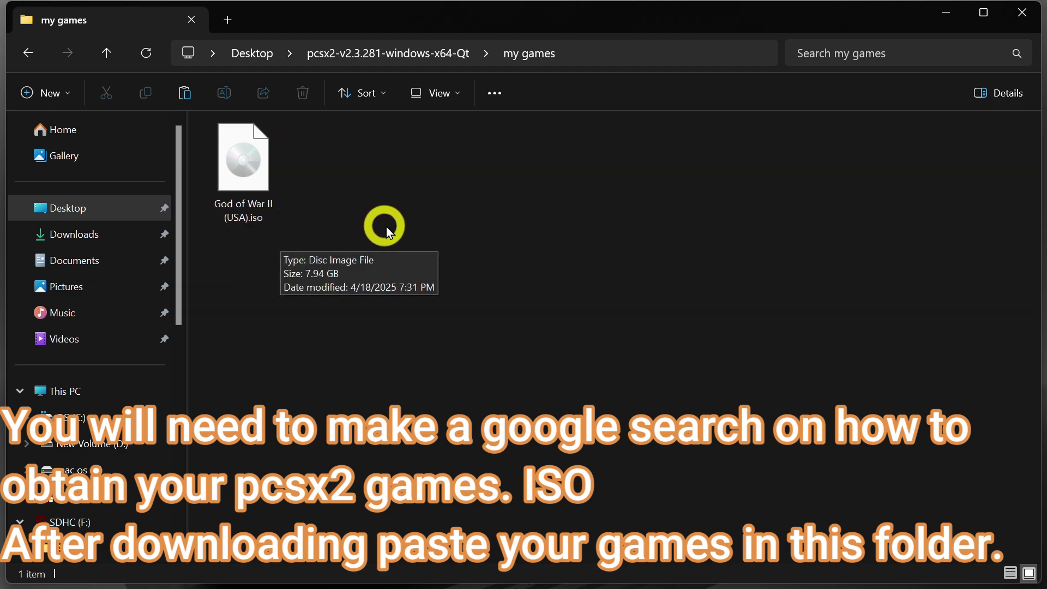
pyautogui.hotkey('alt', 'Tab')
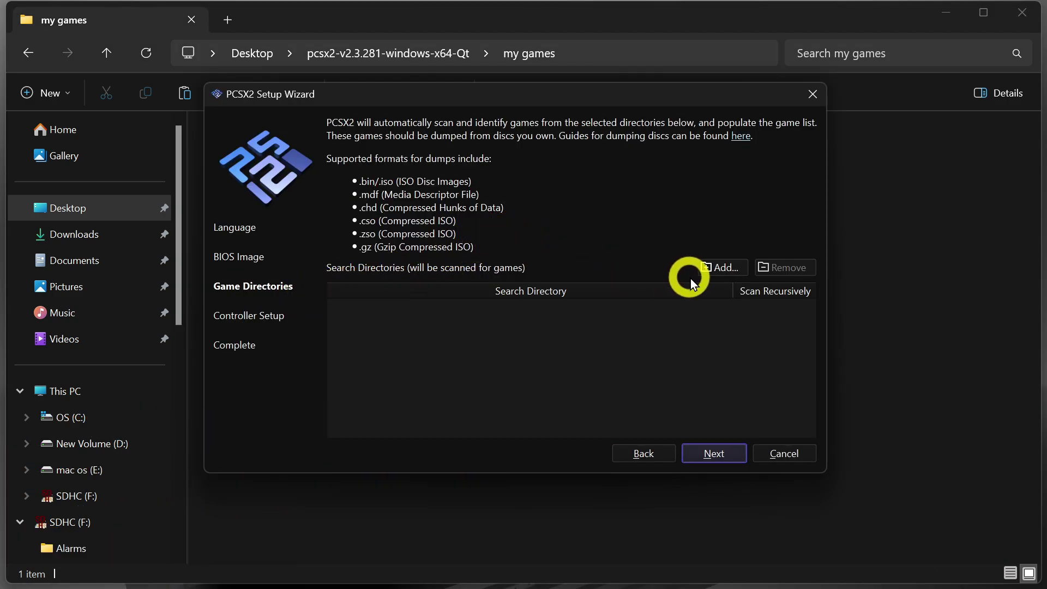
pyautogui.click(723, 267)
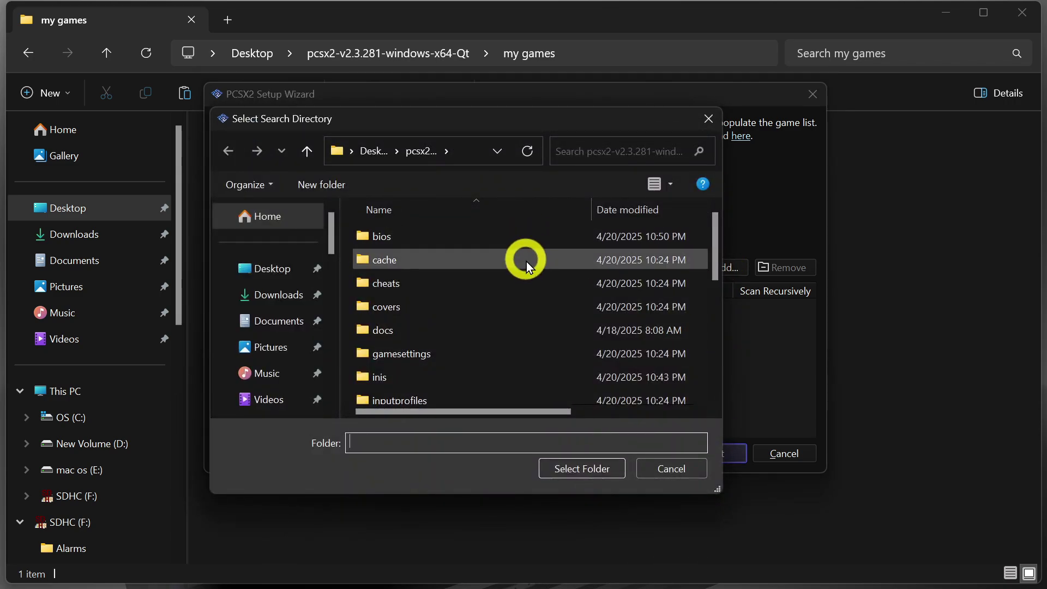
pyautogui.scroll(-4, 534, 283)
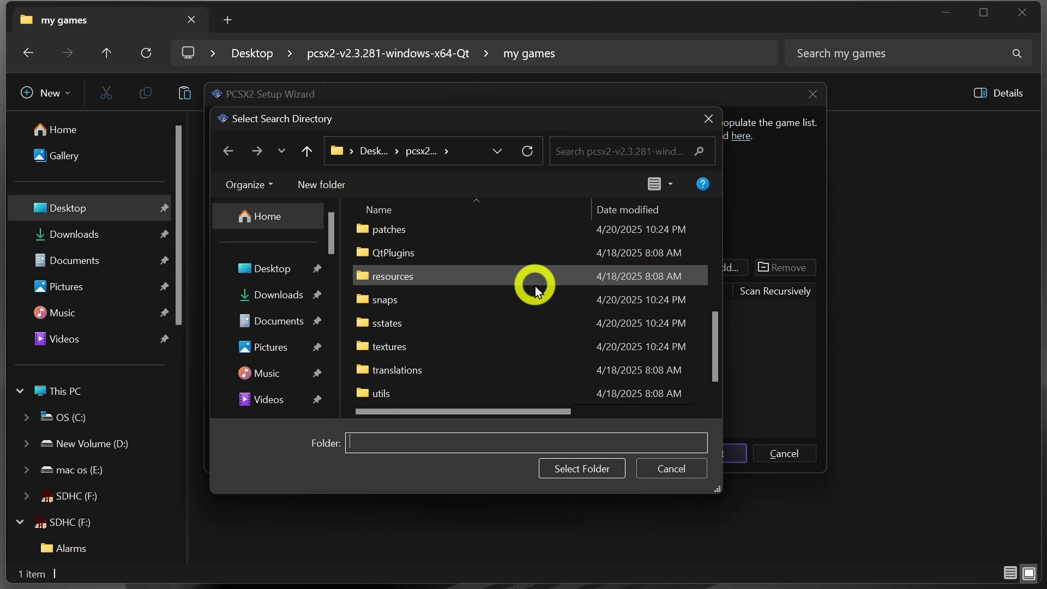
pyautogui.scroll(1, 535, 286)
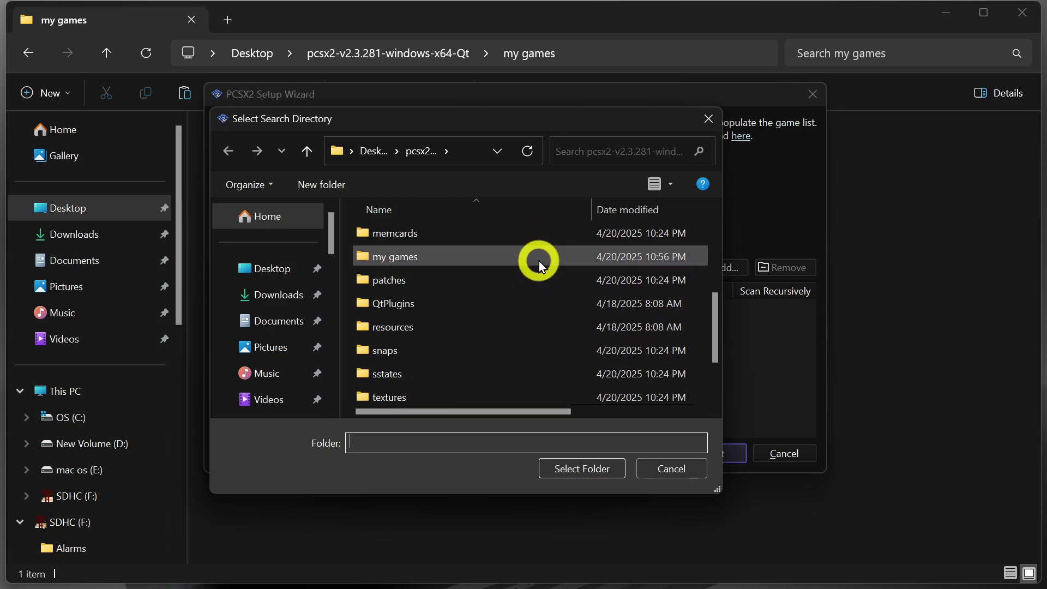
pyautogui.click(541, 259)
pyautogui.doubleClick(541, 260)
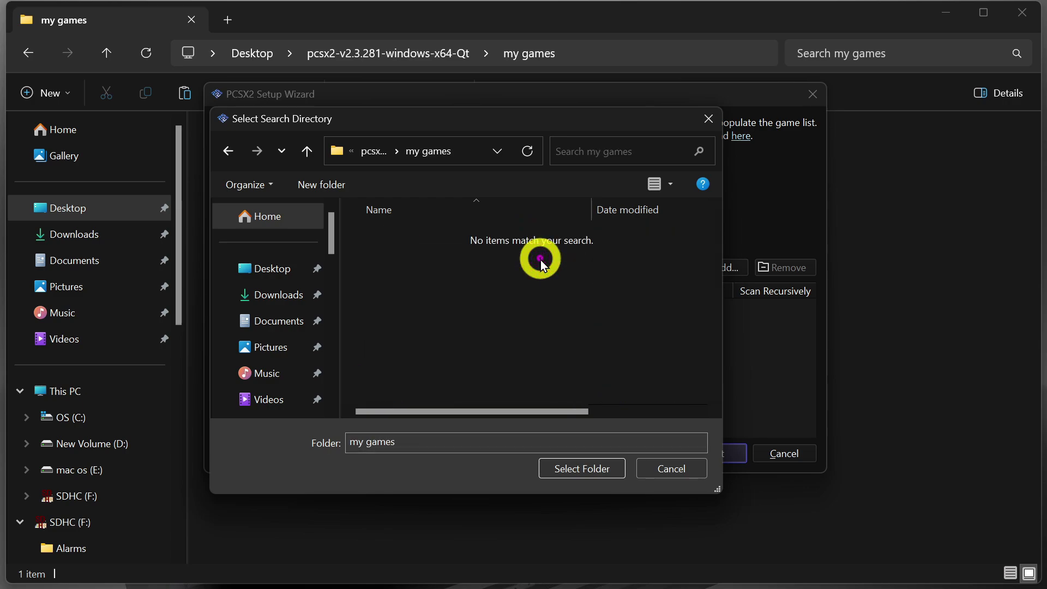
pyautogui.click(582, 468)
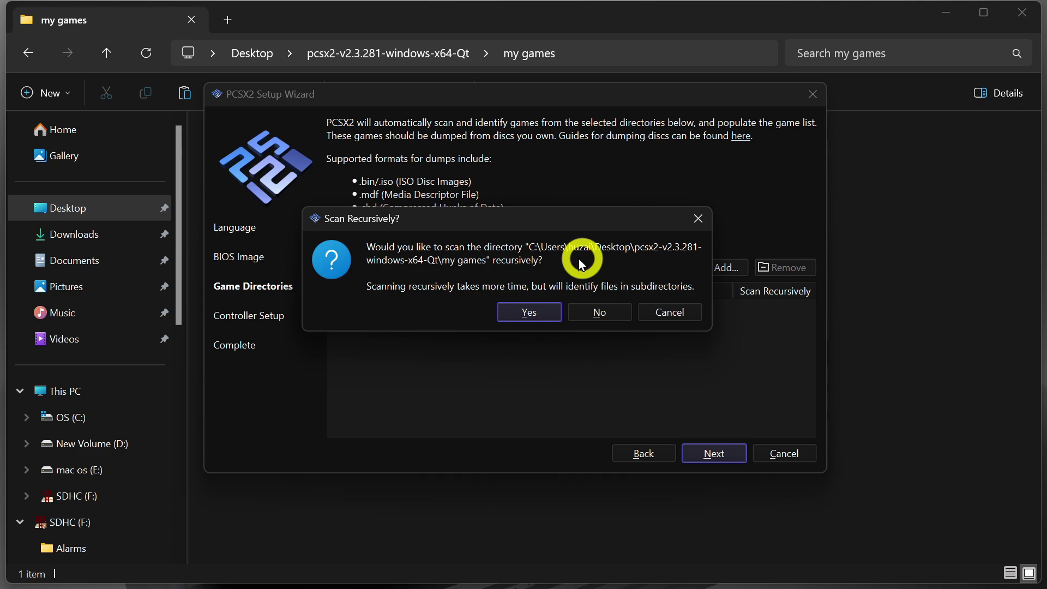
pyautogui.click(529, 312)
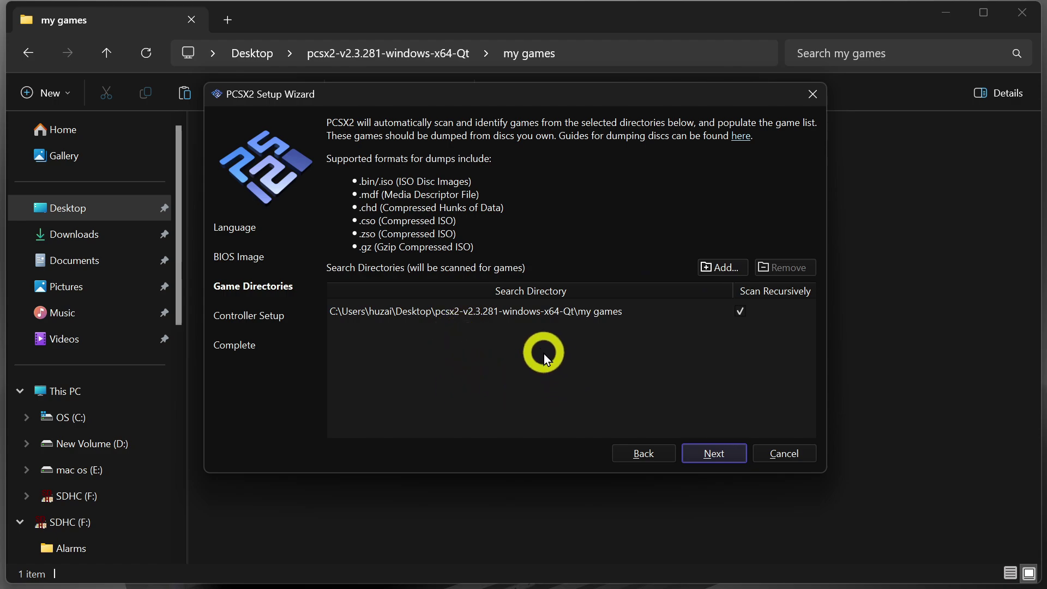
pyautogui.click(714, 456)
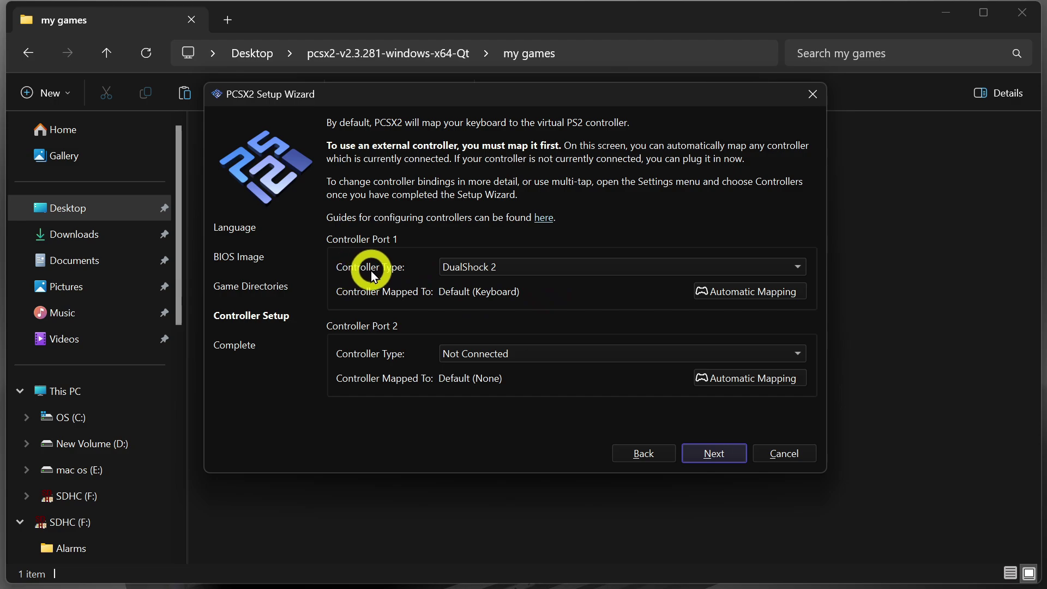
# Step: Keep the controller type as DualShock 2 for Controller Port 1 and Not Connected for Controller Port 2
pyautogui.click(697, 265)
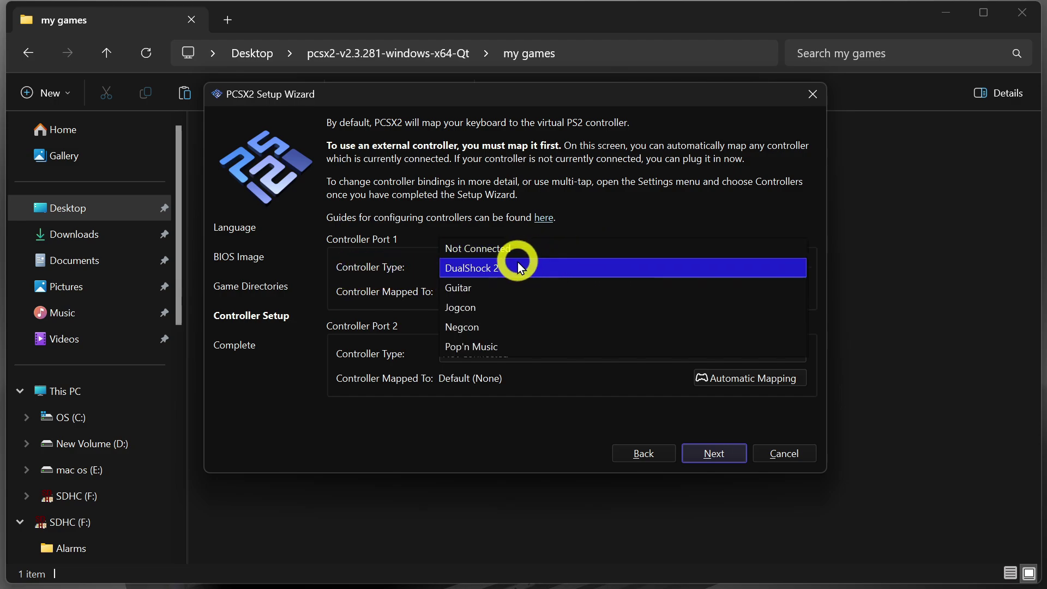
pyautogui.click(572, 267)
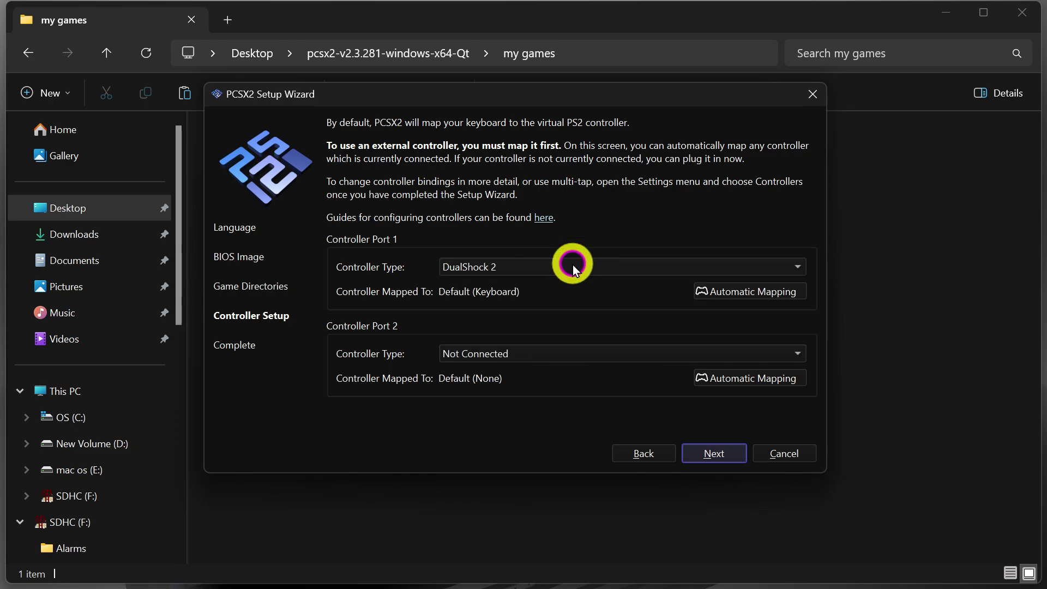
pyautogui.click(643, 352)
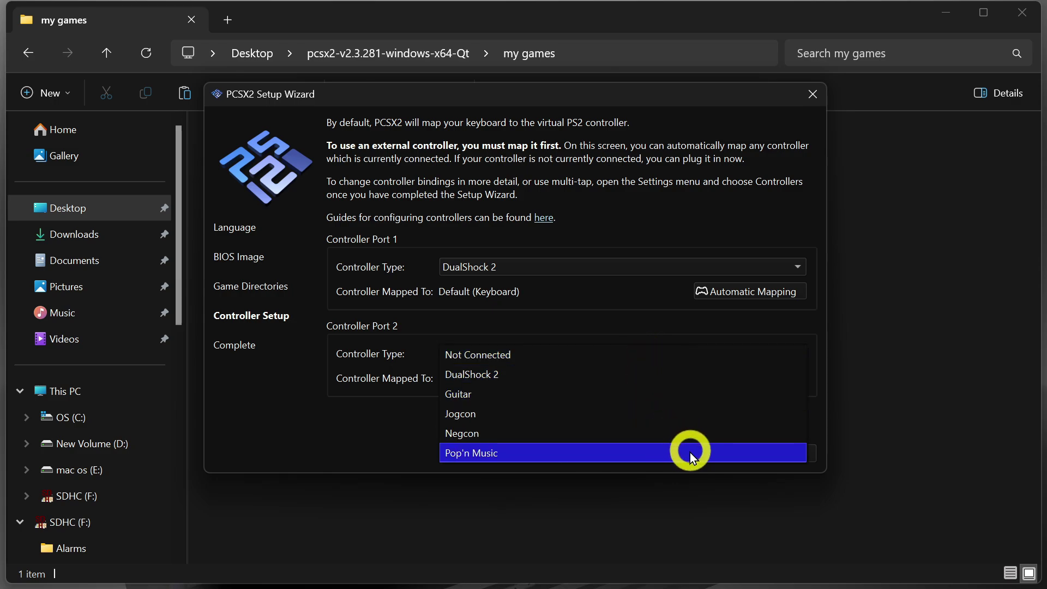
pyautogui.click(631, 355)
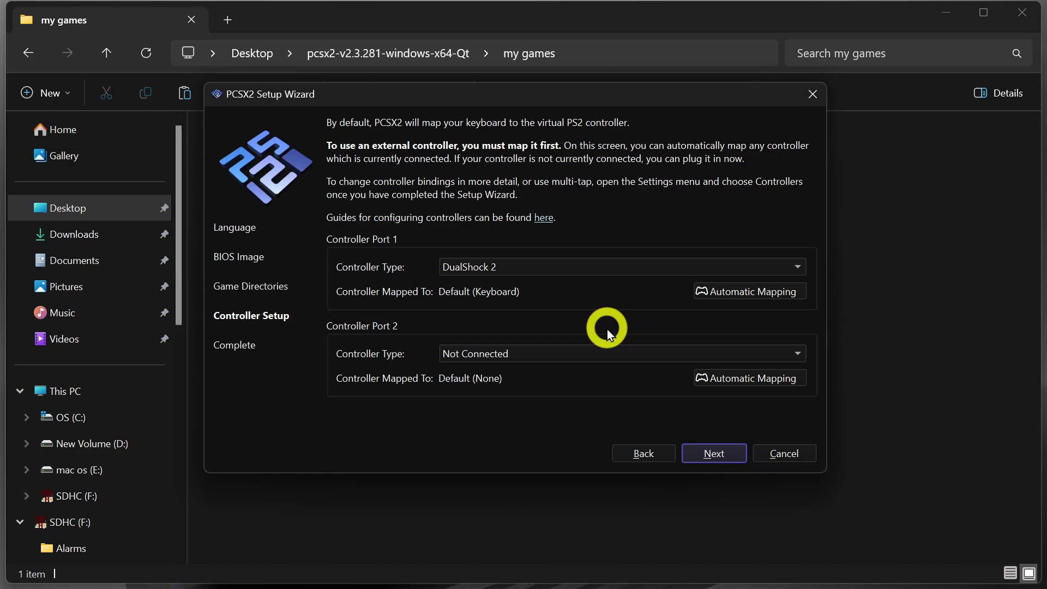
# Step: Automatically map Controller Port 1 to SDL-0 (DualSense Wireless Controller), keeping its type as DualShock 2
pyautogui.click(761, 292)
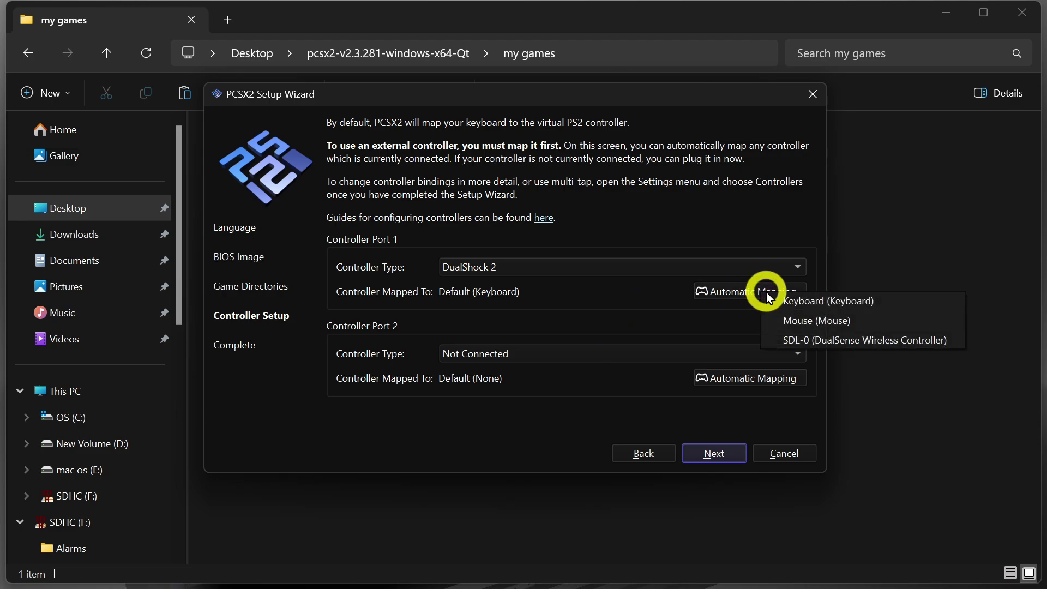
pyautogui.click(875, 340)
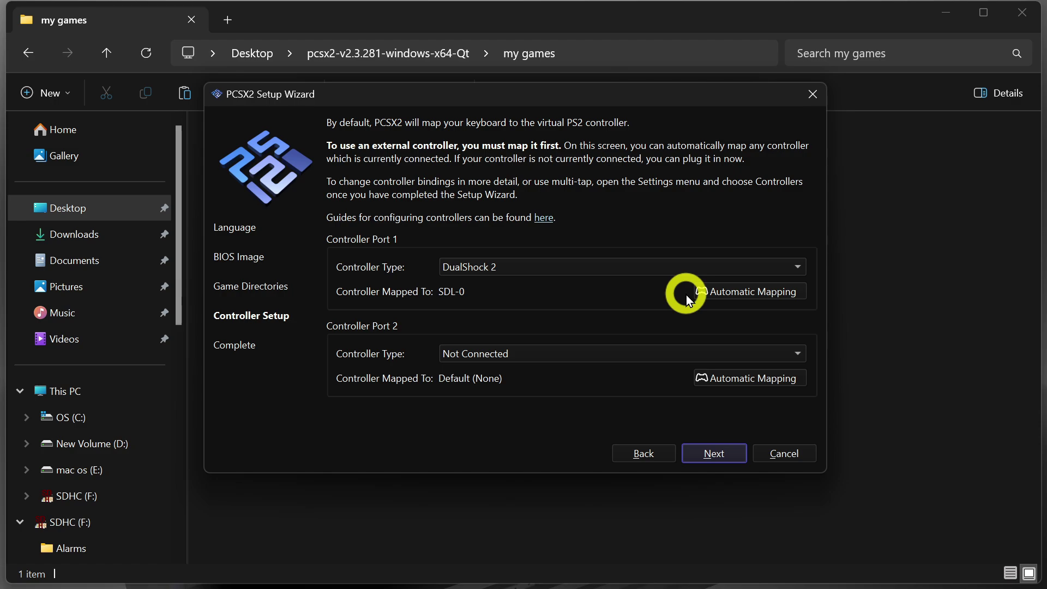
pyautogui.click(794, 267)
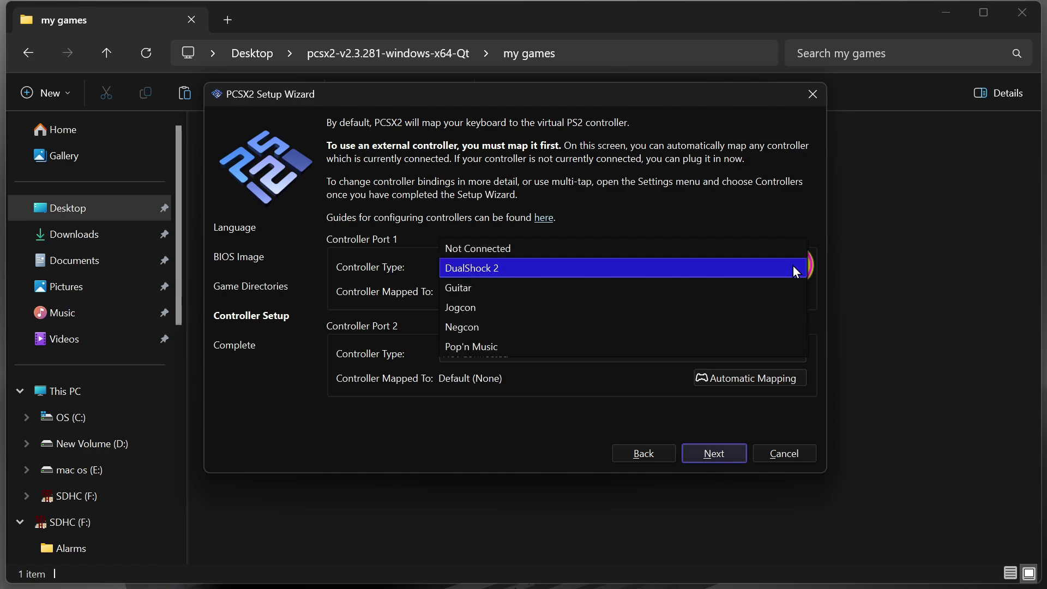
pyautogui.click(808, 266)
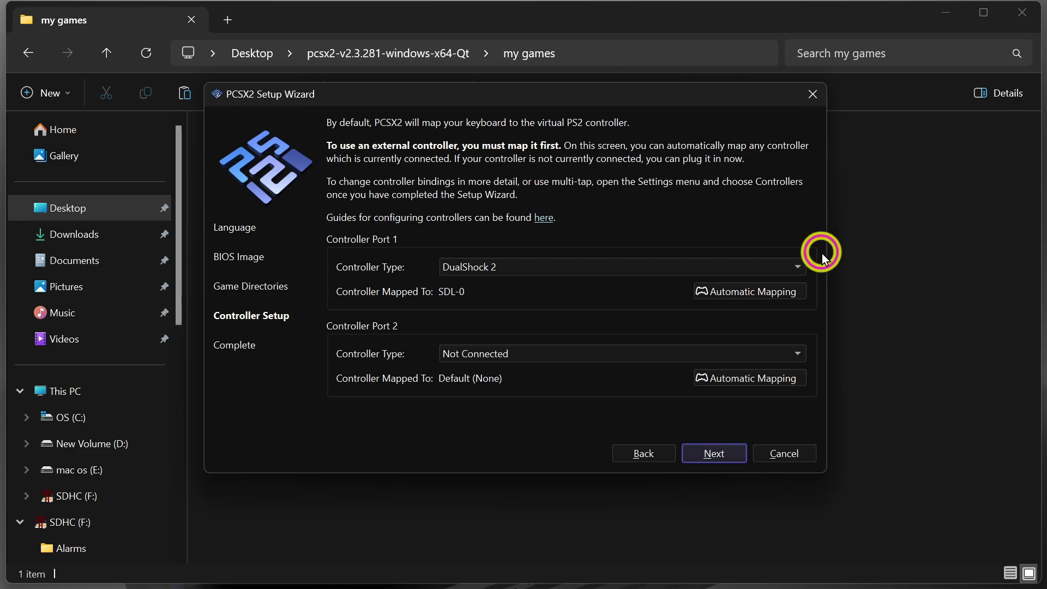
pyautogui.click(791, 287)
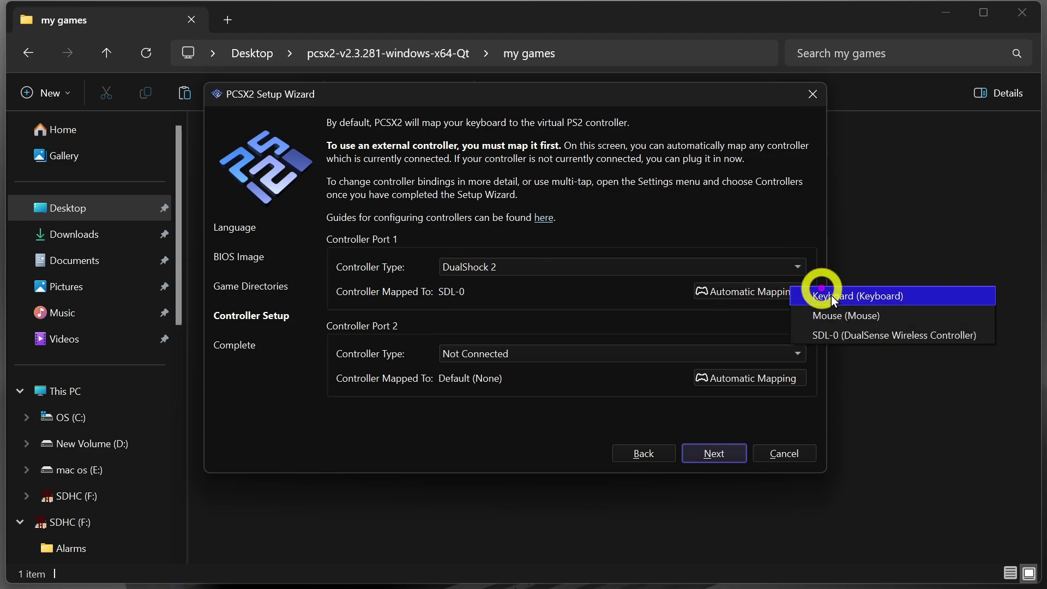
pyautogui.click(865, 334)
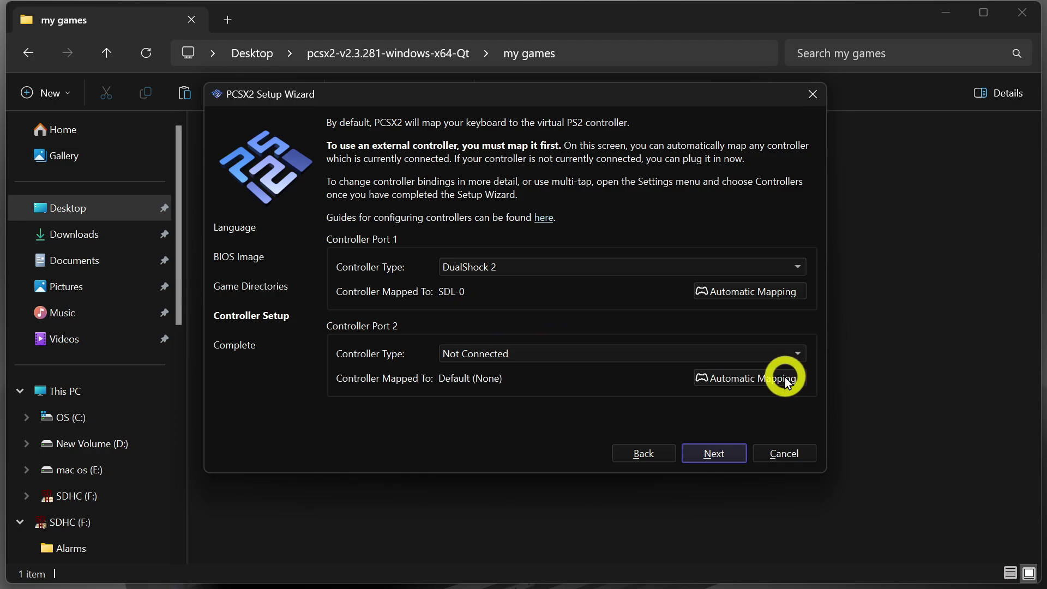
# Step: Complete the setup wizard and skip the offered PCSX2 update
pyautogui.click(723, 452)
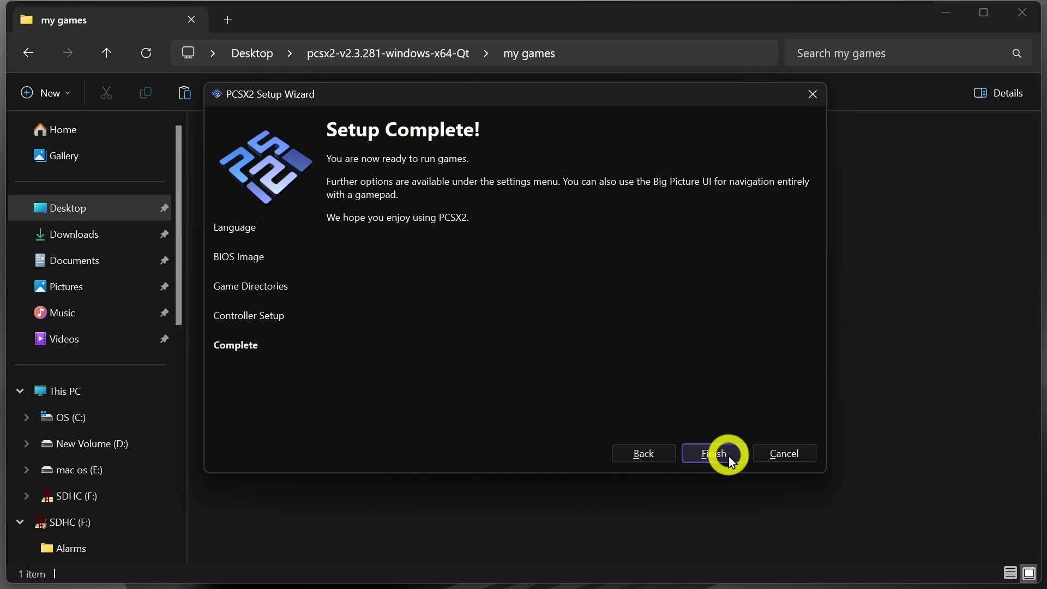
pyautogui.click(720, 454)
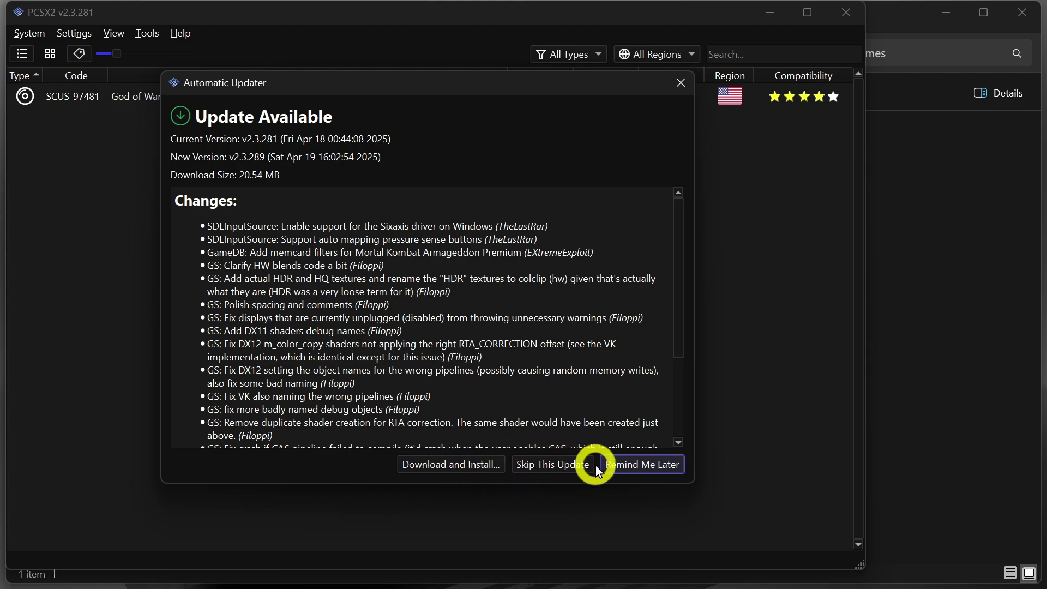
pyautogui.click(562, 464)
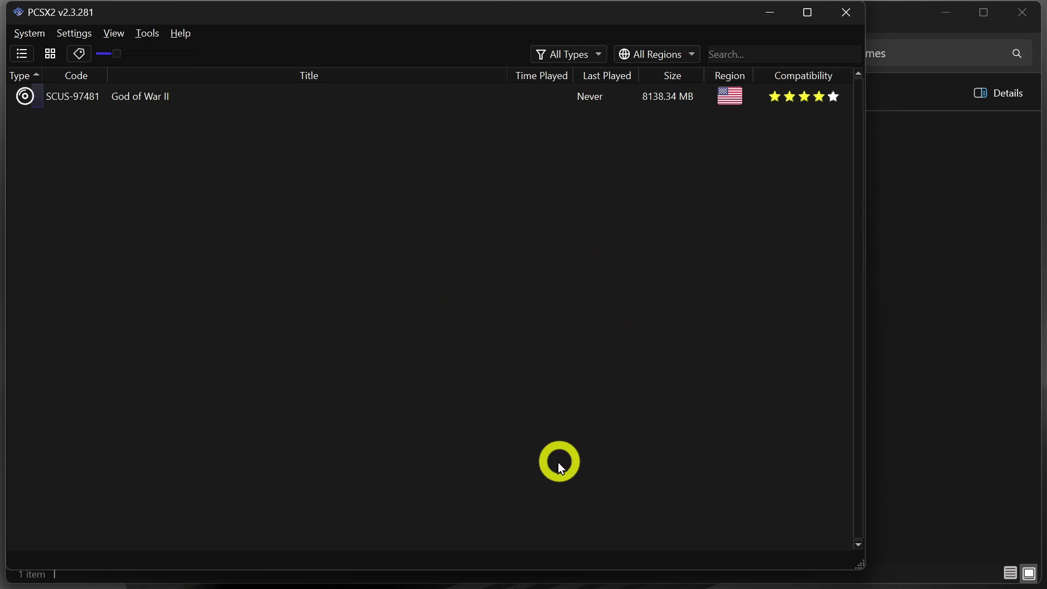
# Step: Shift the PCSX2 window slightly and open the Graphics page of the emulator's settings
pyautogui.moveTo(463, 21); pyautogui.dragTo(486, 21)
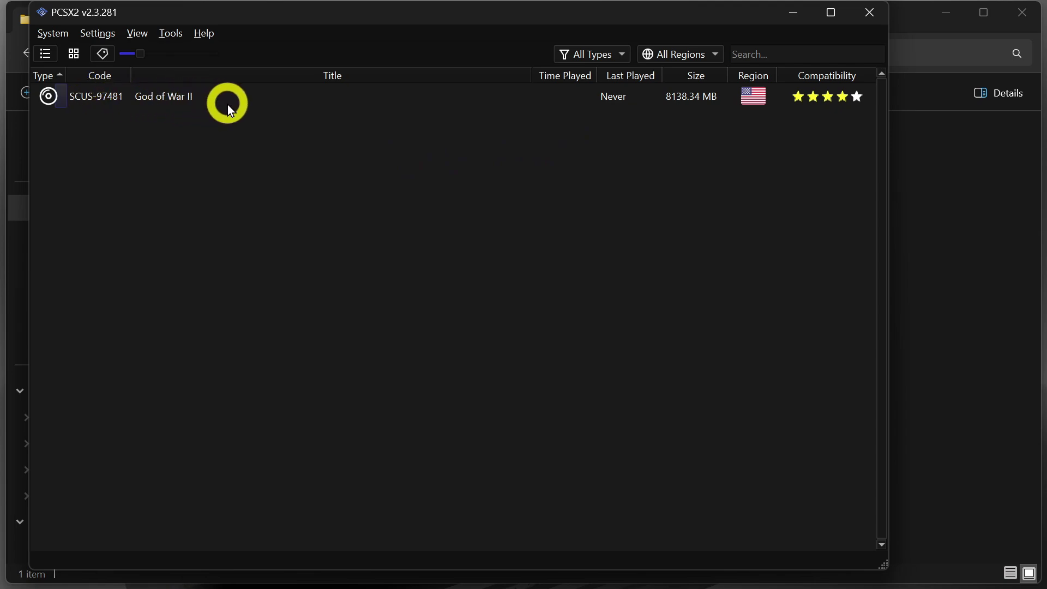
pyautogui.click(96, 31)
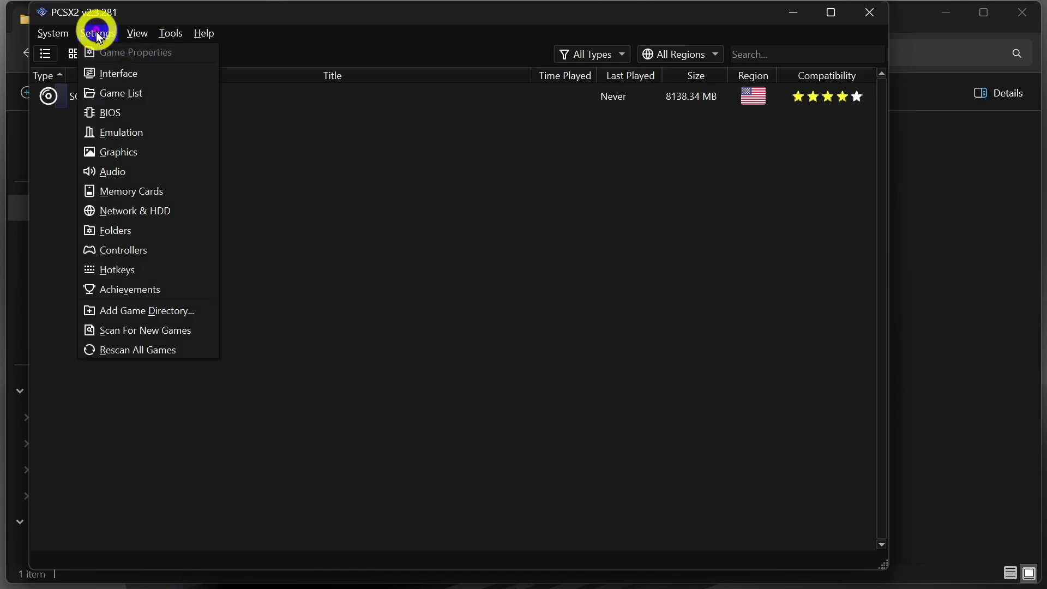
pyautogui.click(107, 73)
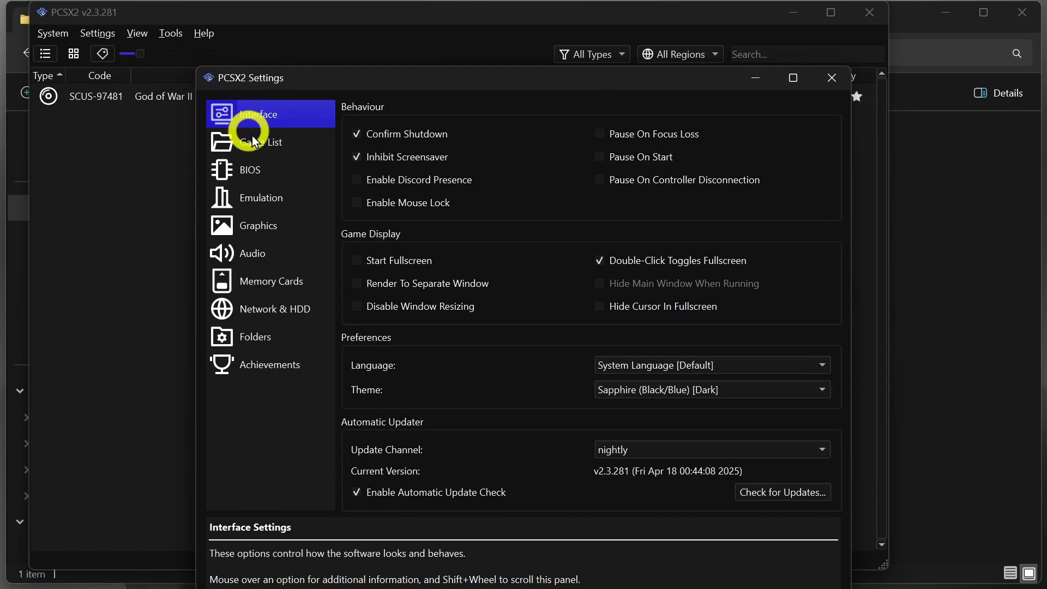
pyautogui.click(265, 224)
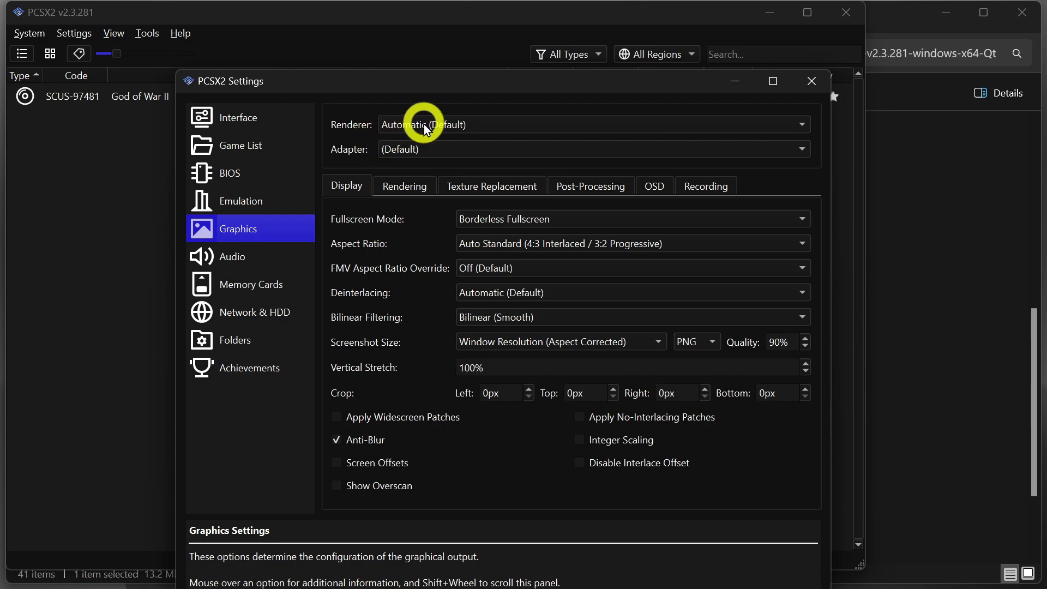
# Step: Set the graphics renderer to Vulkan and the adapter to Intel(R) Iris(R) Xe Graphics
pyautogui.click(492, 127)
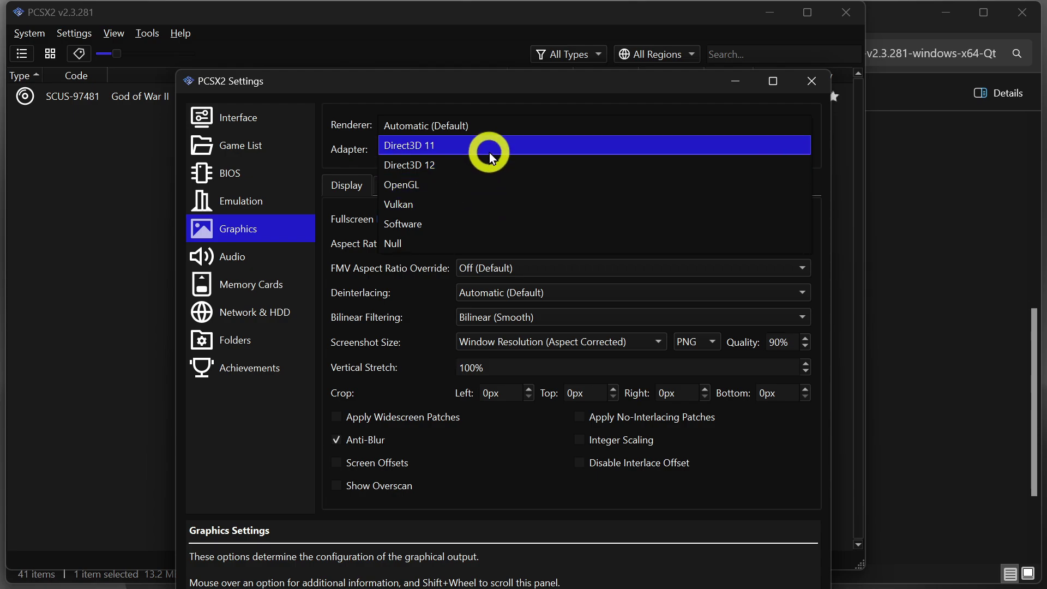
pyautogui.click(489, 199)
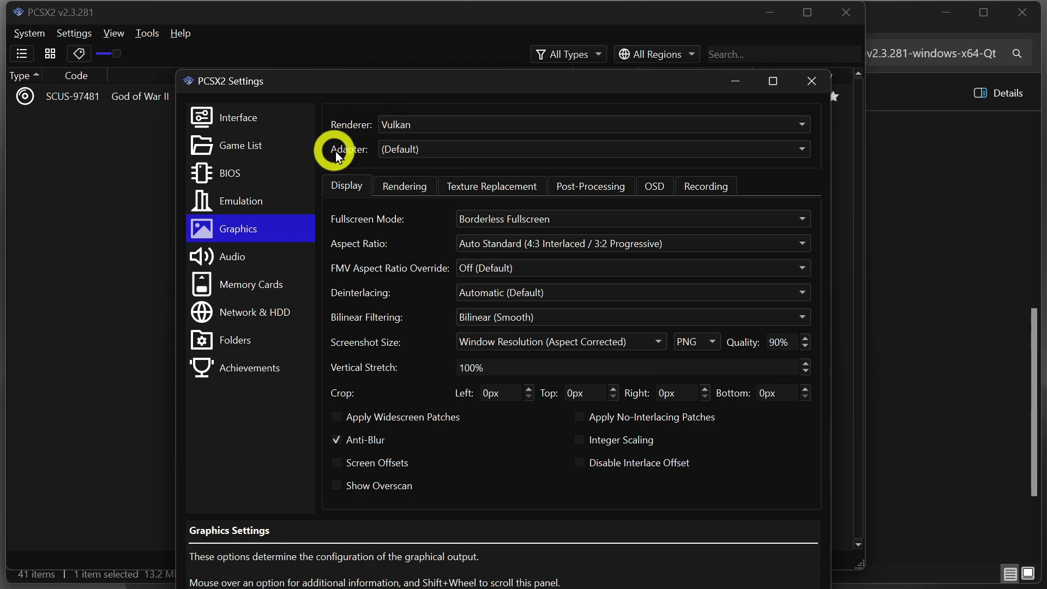
pyautogui.click(434, 147)
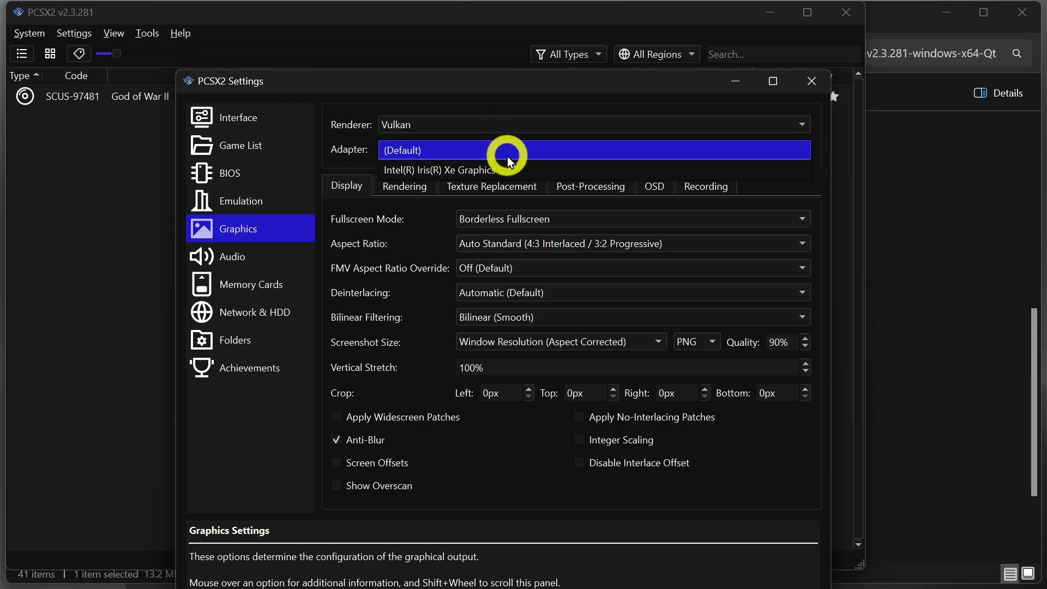
pyautogui.click(534, 170)
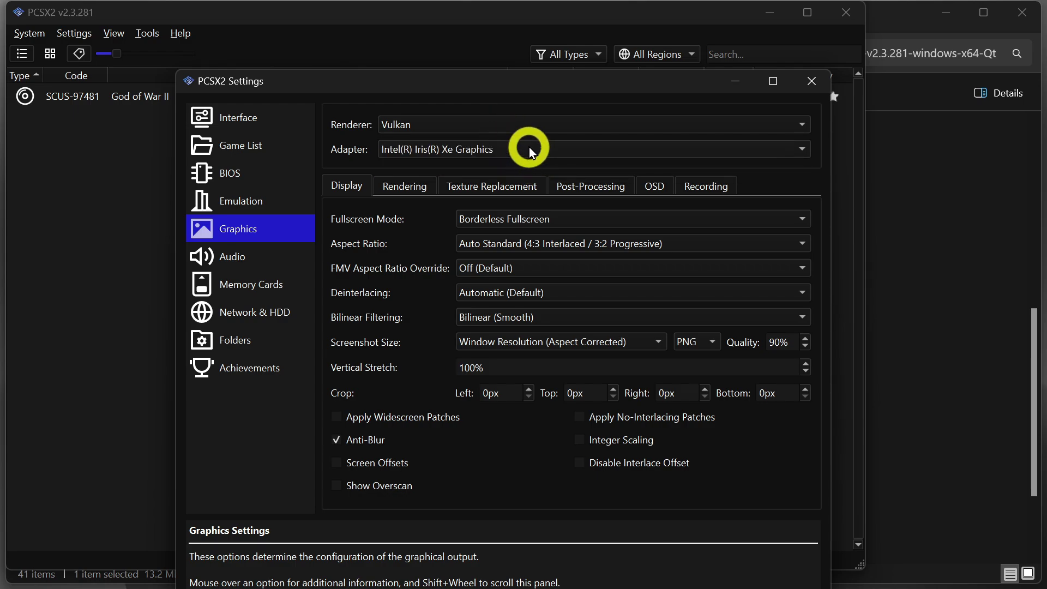
# Step: Set the graphics renderer to Direct3D 12 with Intel(R) Iris(R) Xe Graphics as the adapter
pyautogui.click(527, 128)
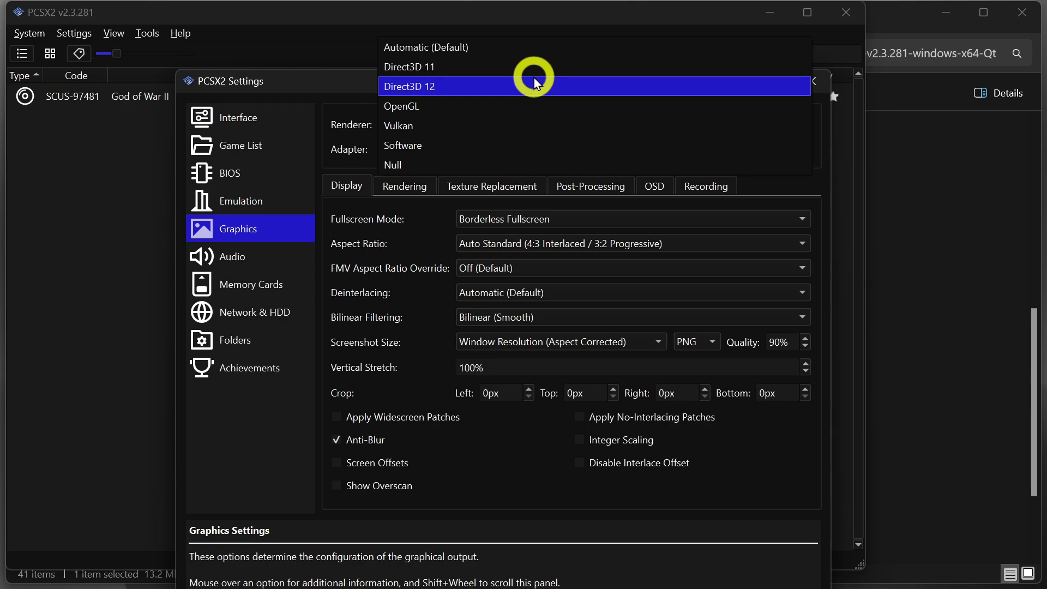
pyautogui.click(534, 79)
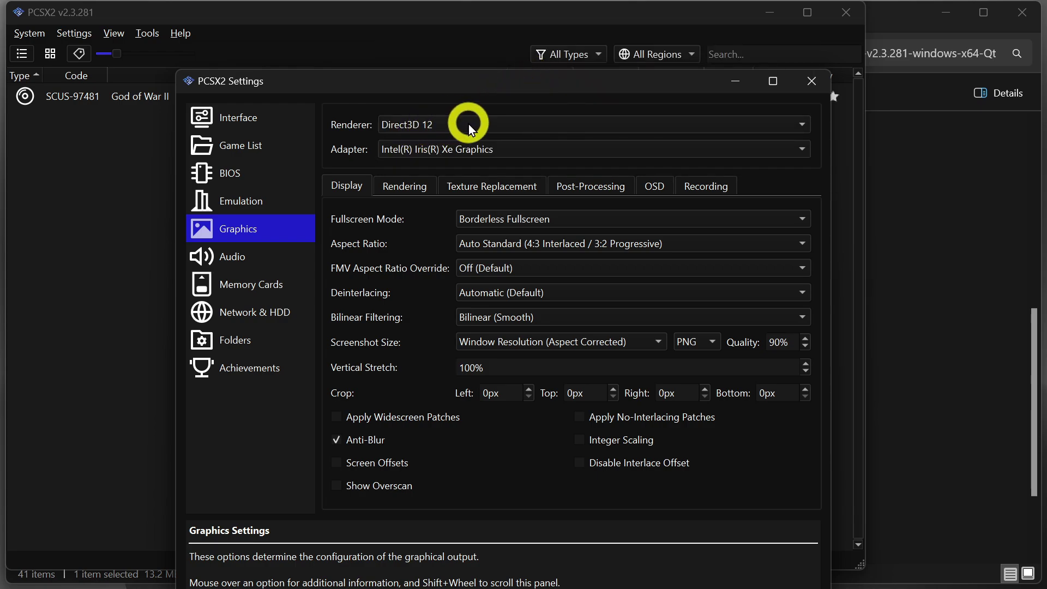
pyautogui.click(474, 146)
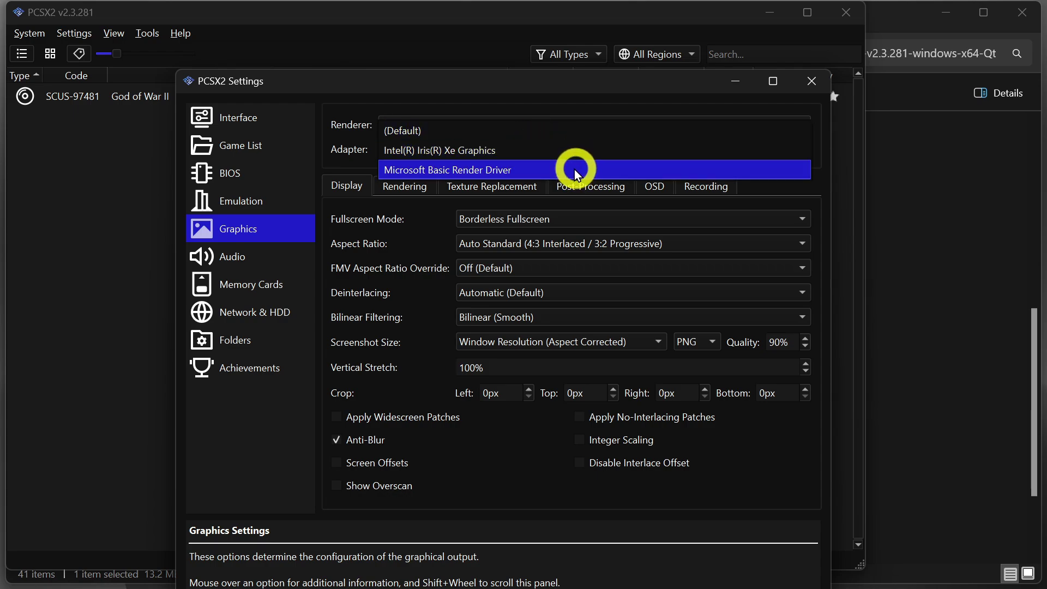
pyautogui.click(526, 152)
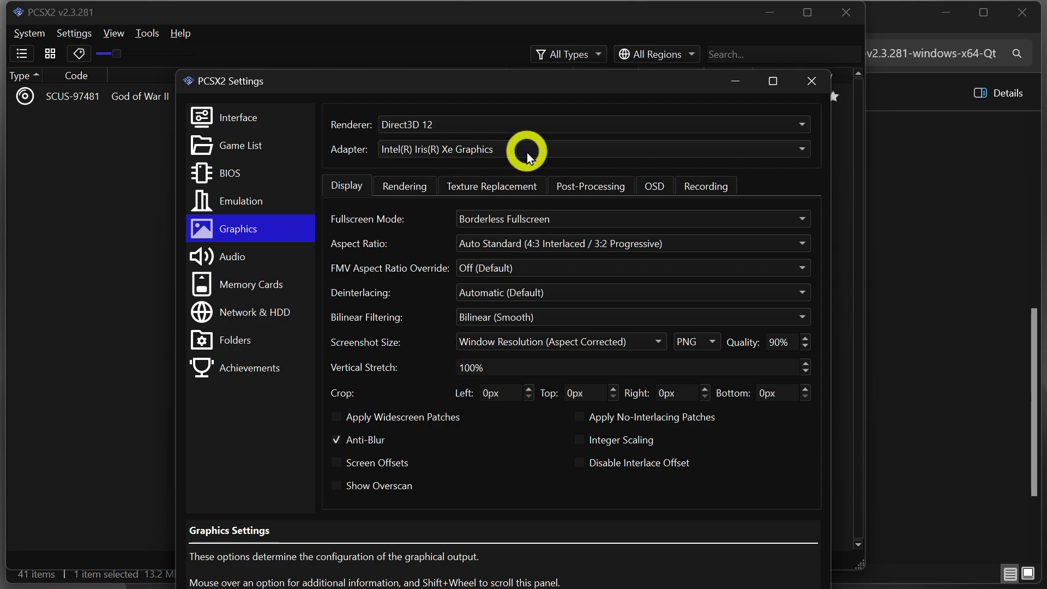
pyautogui.click(527, 153)
pyautogui.click(535, 151)
# Step: Set the graphics renderer to OpenGL
pyautogui.click(529, 129)
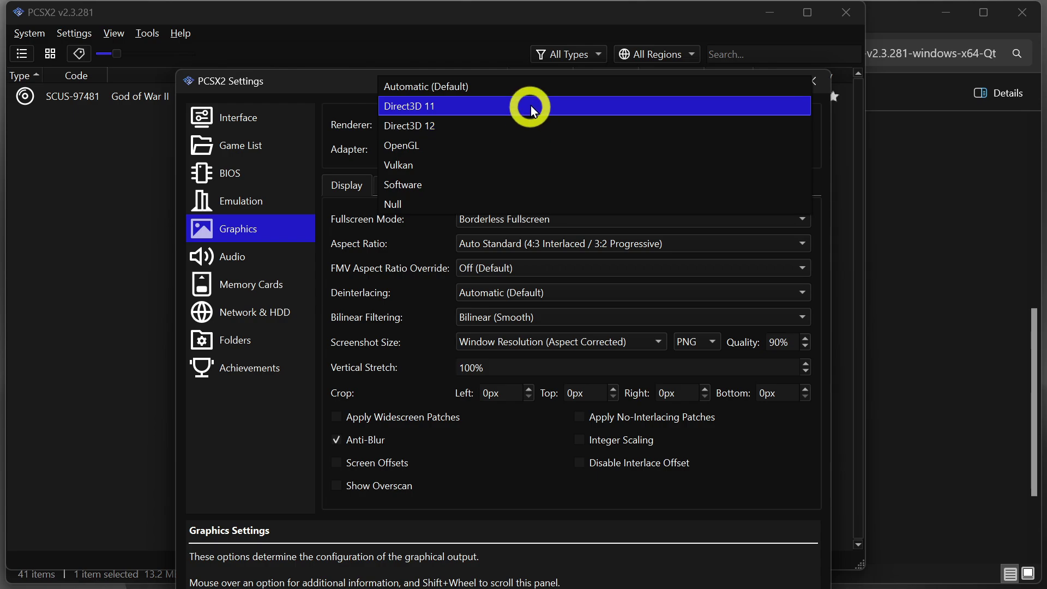
pyautogui.click(540, 146)
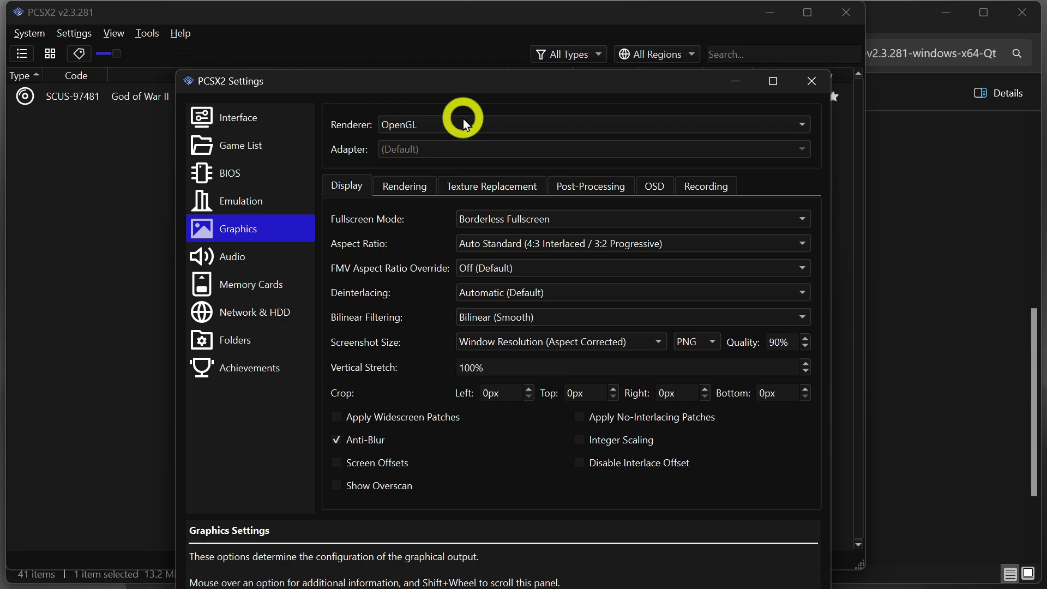
pyautogui.click(467, 125)
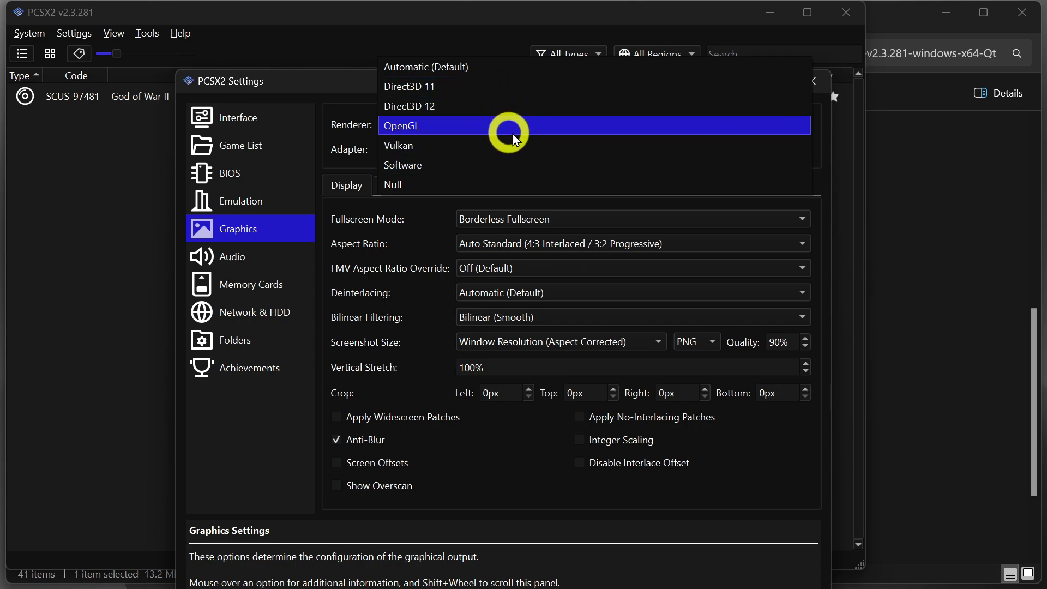
pyautogui.click(544, 137)
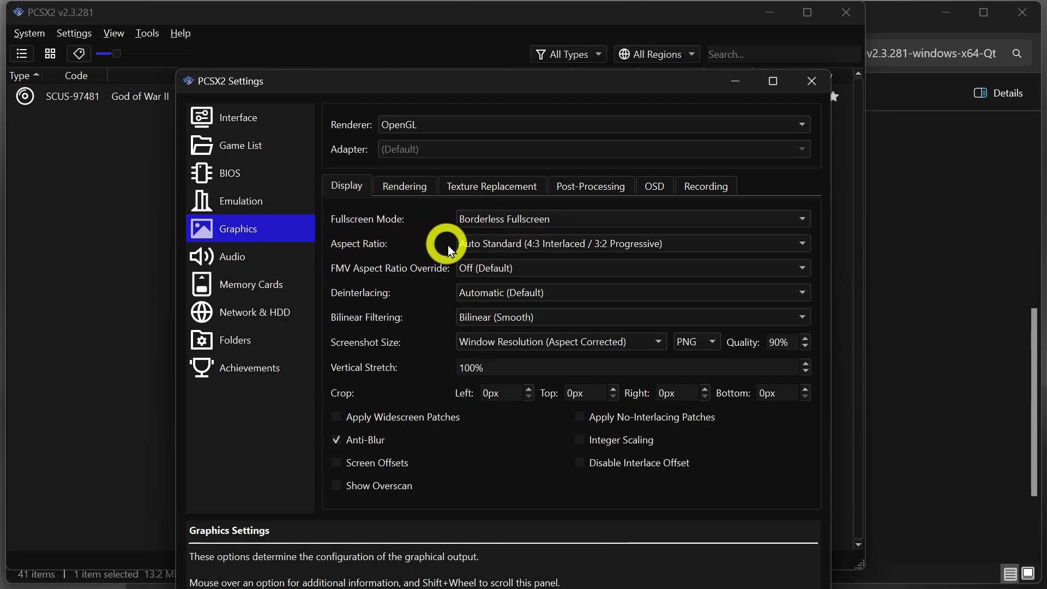
# Step: Set the aspect ratio to Auto Standard (4:3 Interlaced / 3:2 Progressive) and enable Apply Widescreen Patches
pyautogui.click(513, 249)
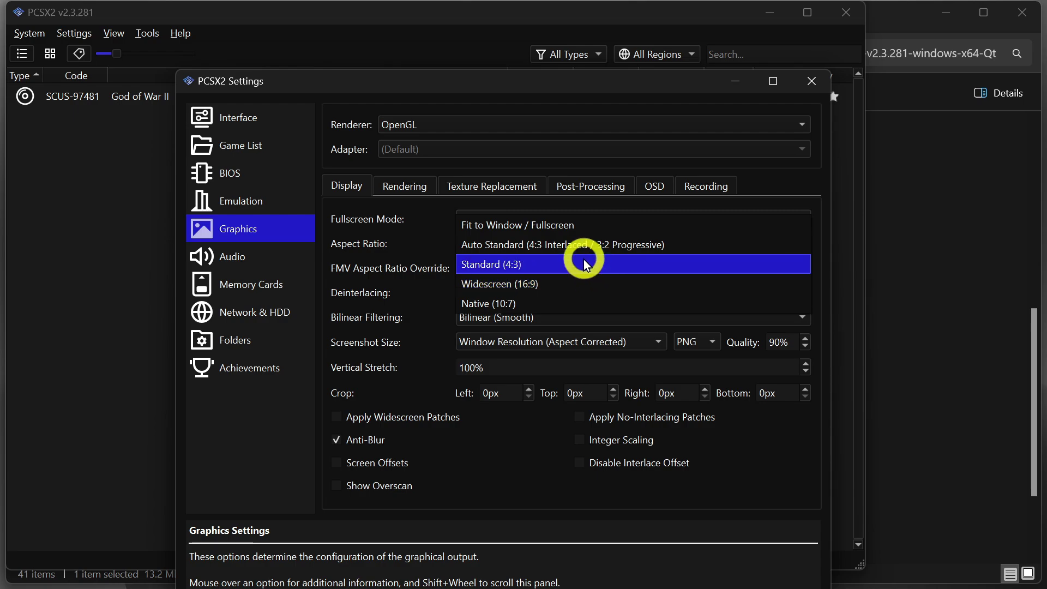
pyautogui.click(590, 264)
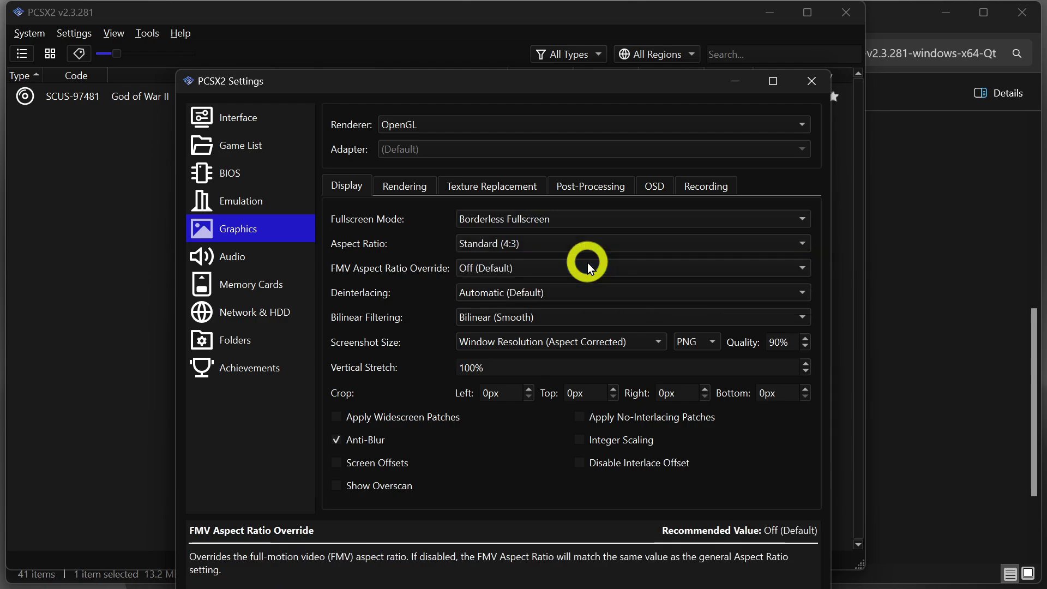
pyautogui.click(579, 243)
pyautogui.click(585, 226)
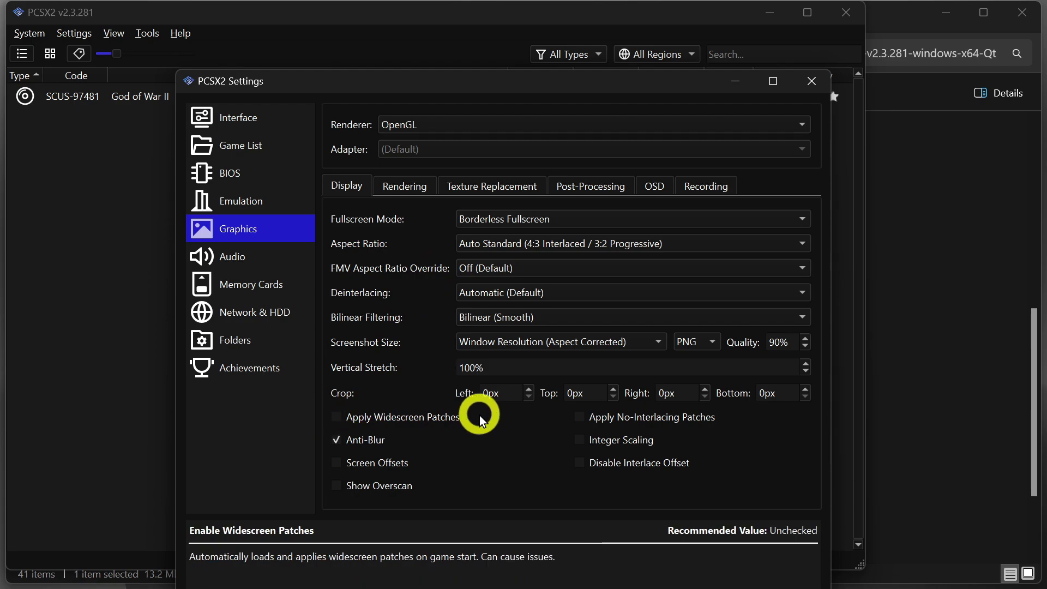
pyautogui.click(336, 419)
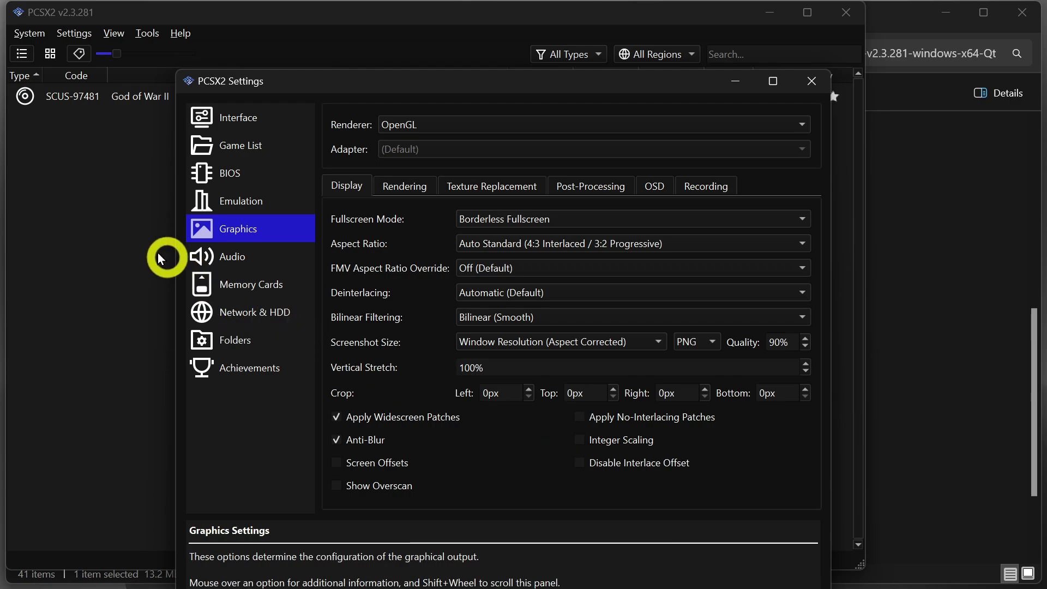
# Step: Open the patches in God of War II's properties and switch the Widescreen 16:9 patch on and back off
pyautogui.click(129, 213)
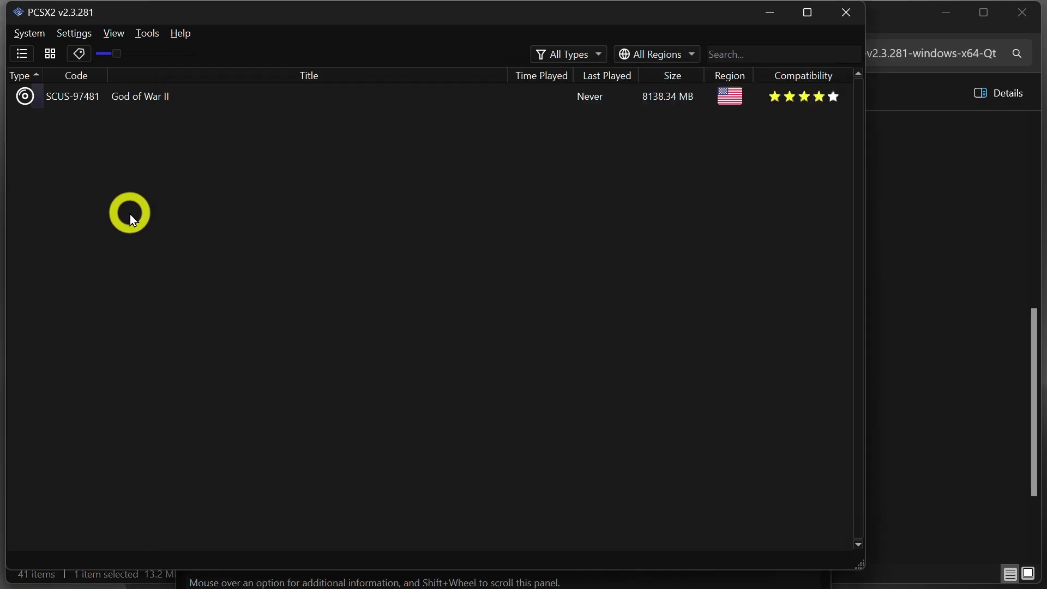
pyautogui.click(129, 93)
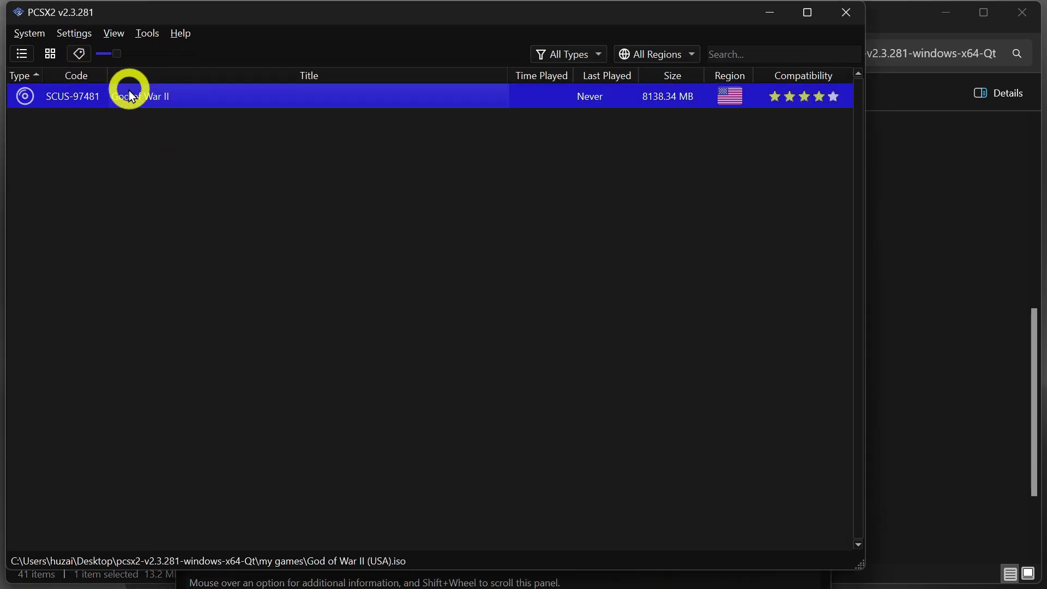
pyautogui.rightClick(130, 93)
pyautogui.click(180, 78)
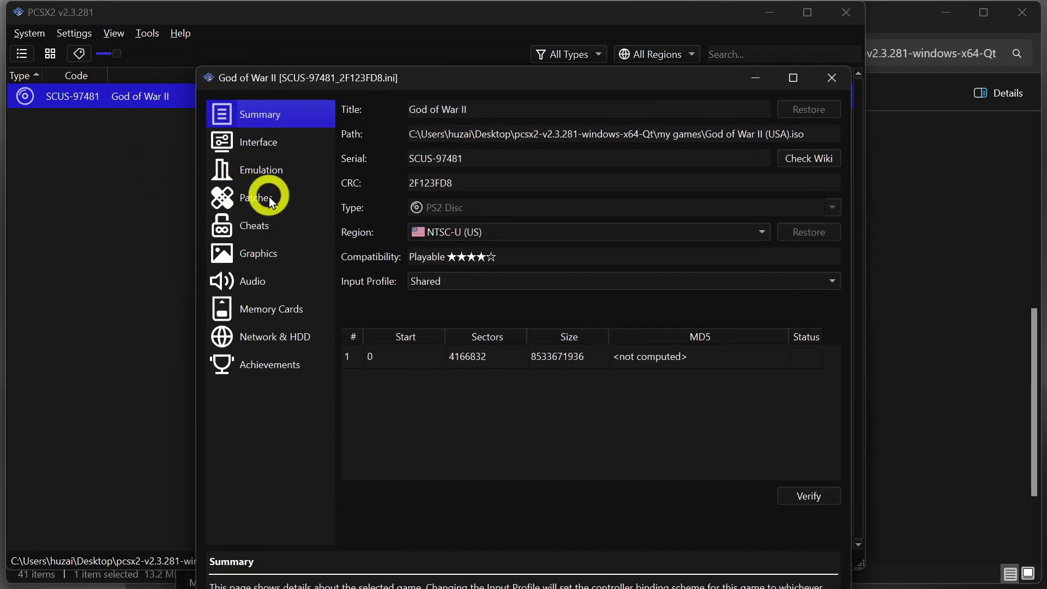
pyautogui.click(269, 197)
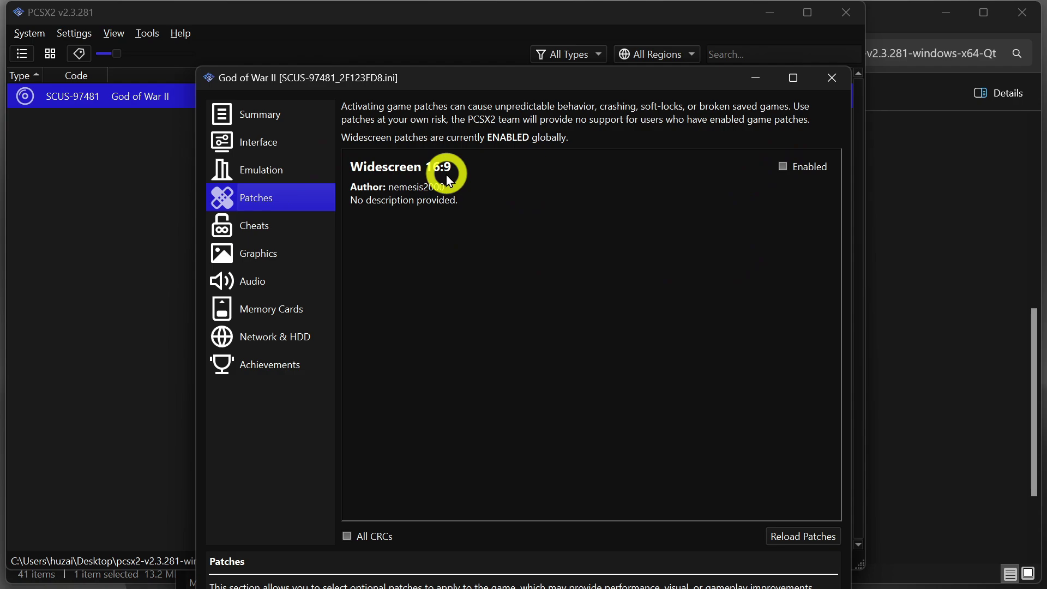
pyautogui.click(782, 166)
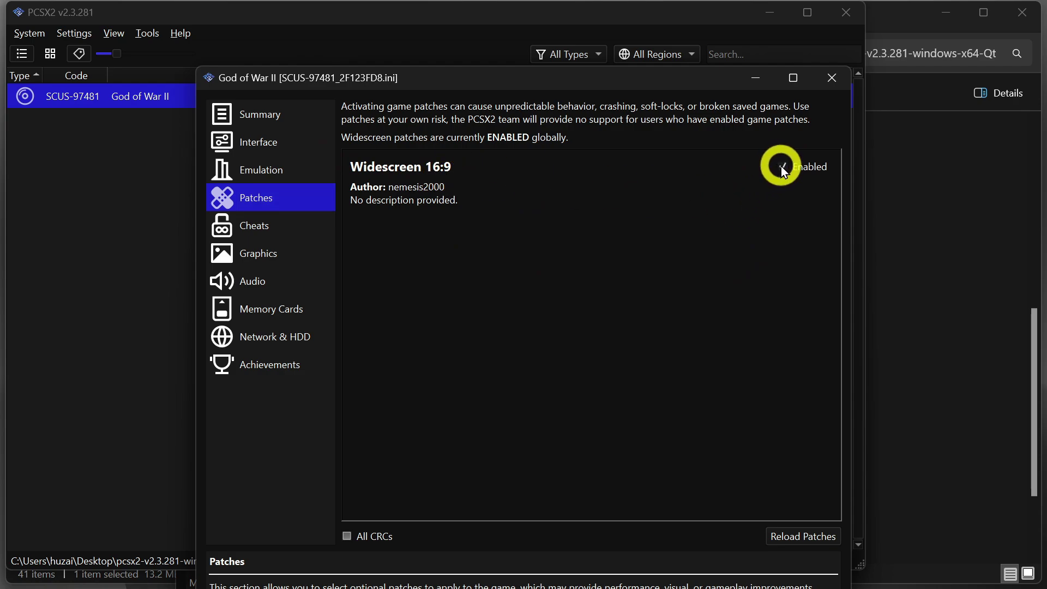
pyautogui.click(782, 166)
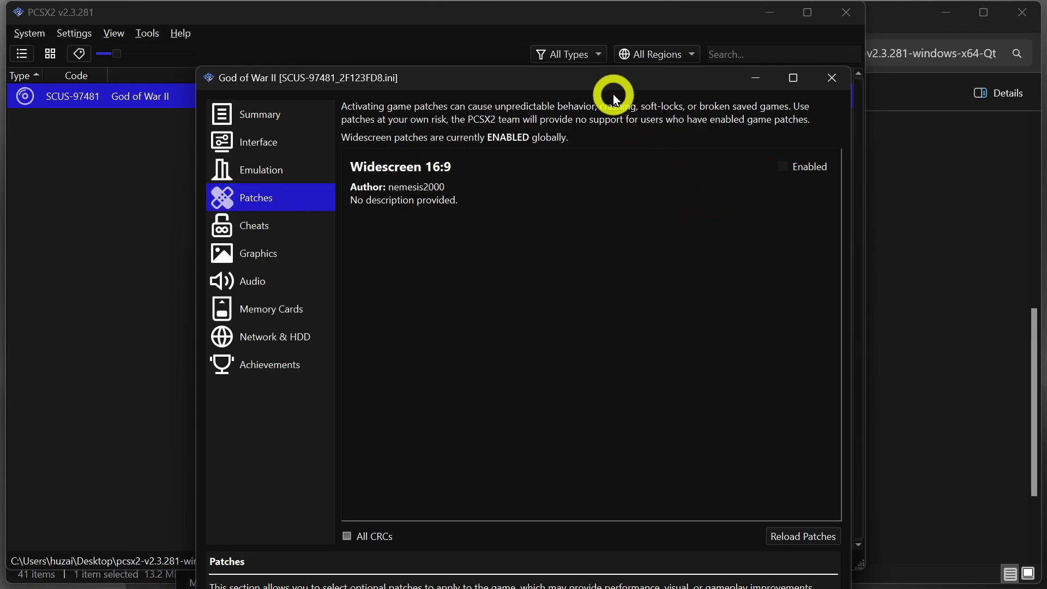
pyautogui.moveTo(605, 84); pyautogui.dragTo(455, 76)
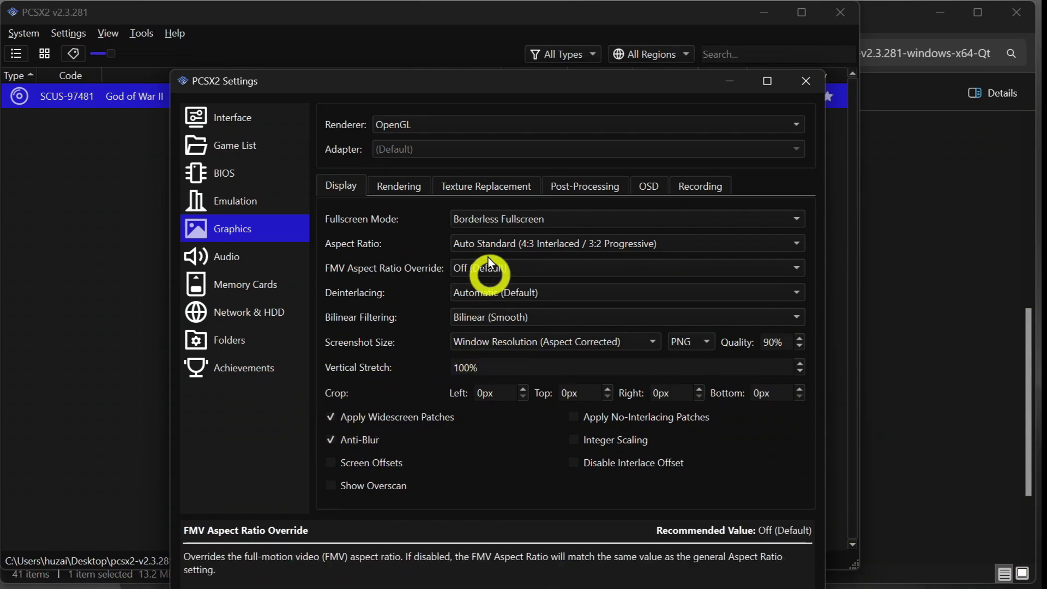
# Step: Open the Rendering options of the graphics settings and view the available internal resolutions
pyautogui.click(397, 185)
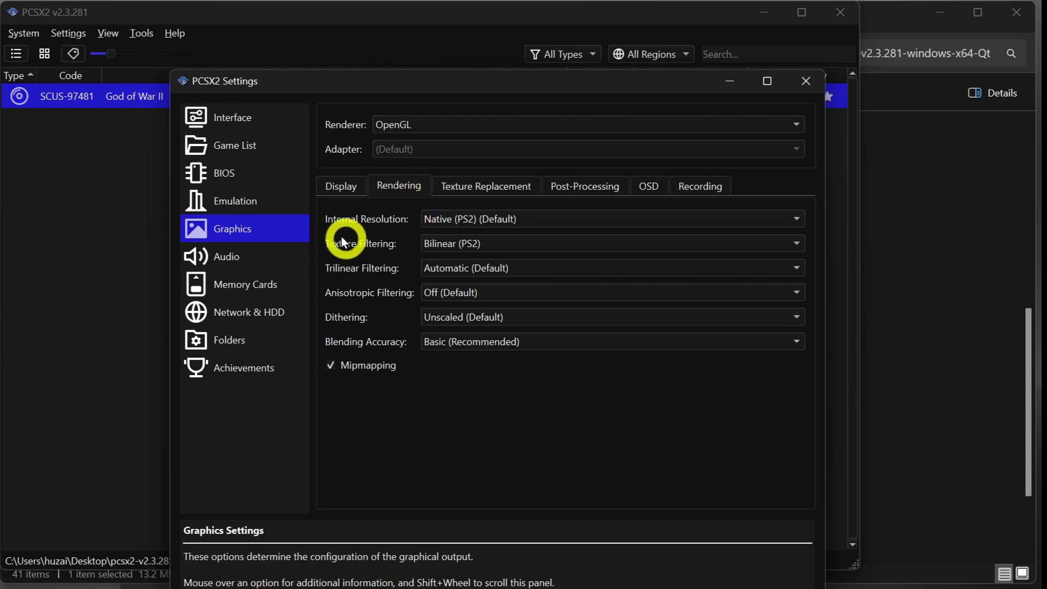
pyautogui.moveTo(447, 223)
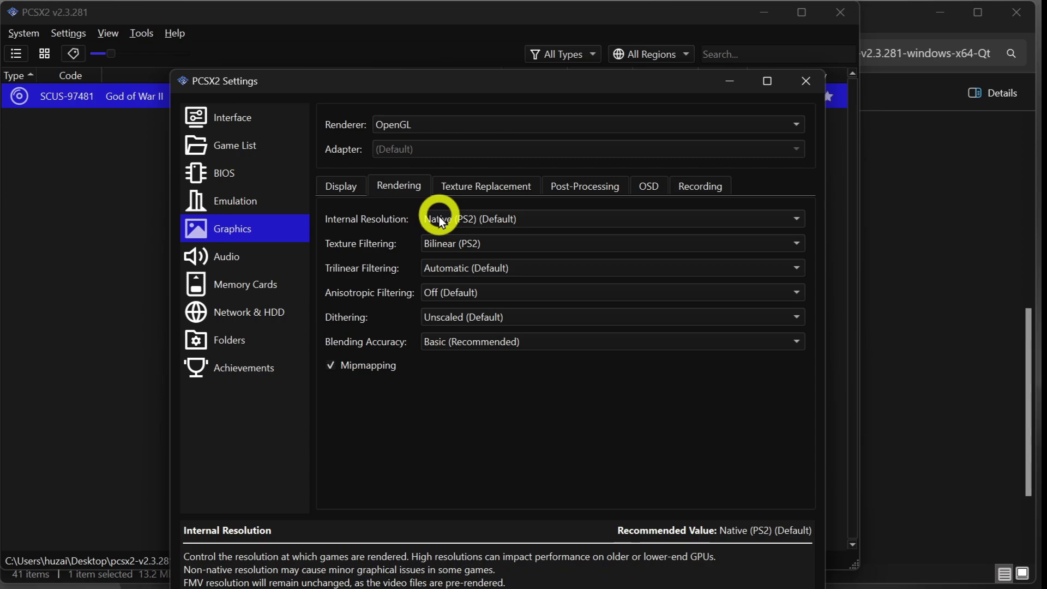
pyautogui.click(483, 217)
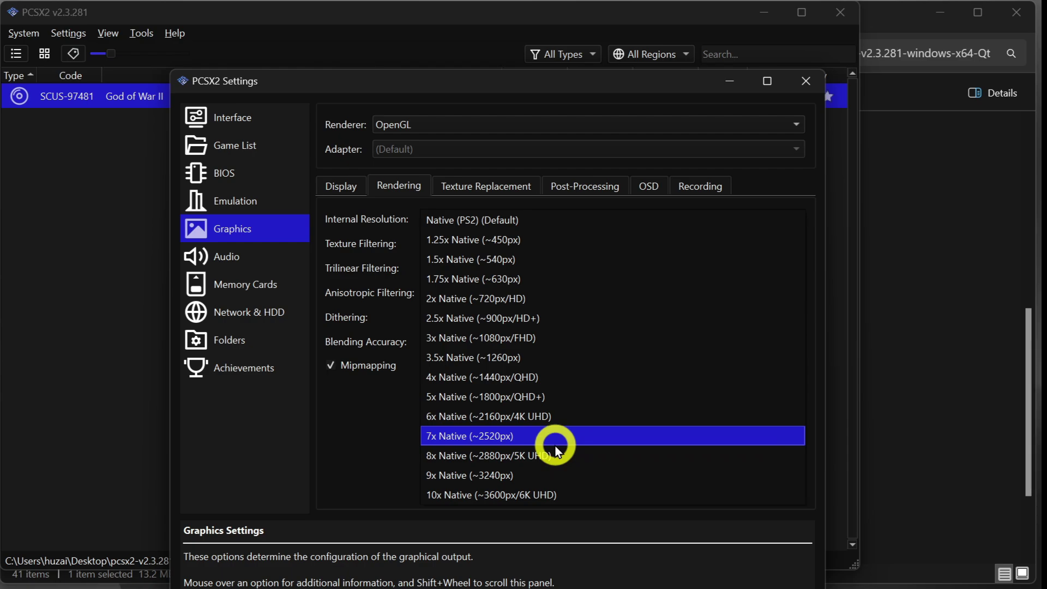
# Step: Switch to the Windows display settings from the desktop, review the available display resolutions and minimize the Settings window
pyautogui.press('super+d')
pyautogui.click(701, 195)
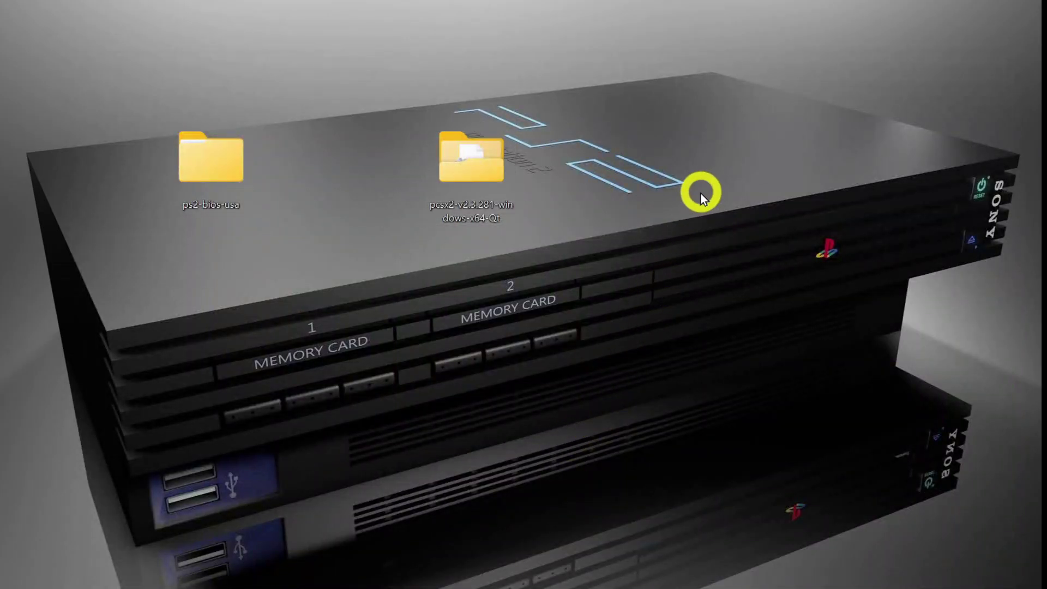
pyautogui.rightClick(697, 164)
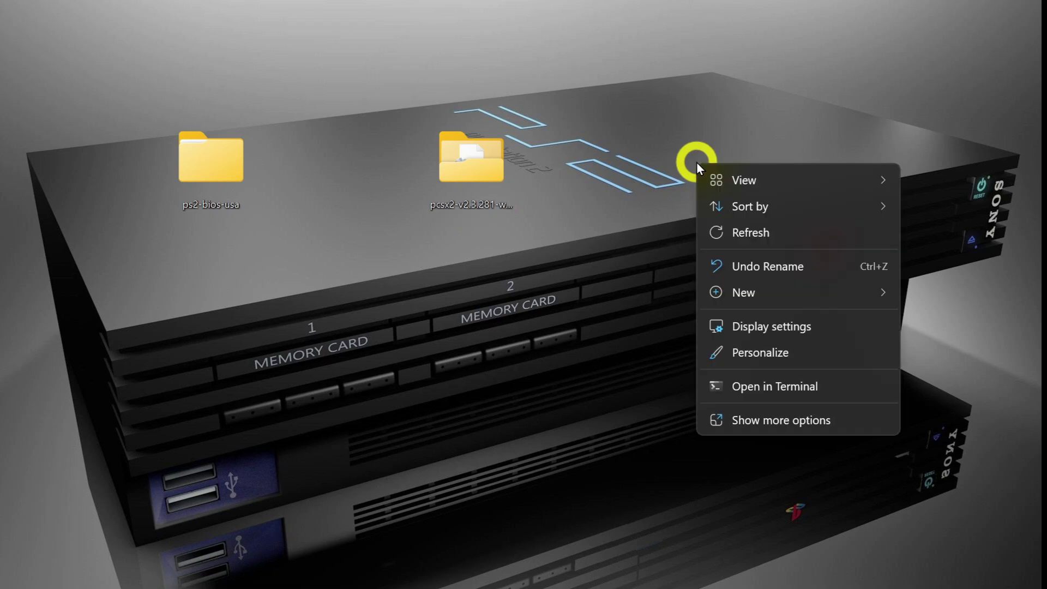
pyautogui.click(770, 325)
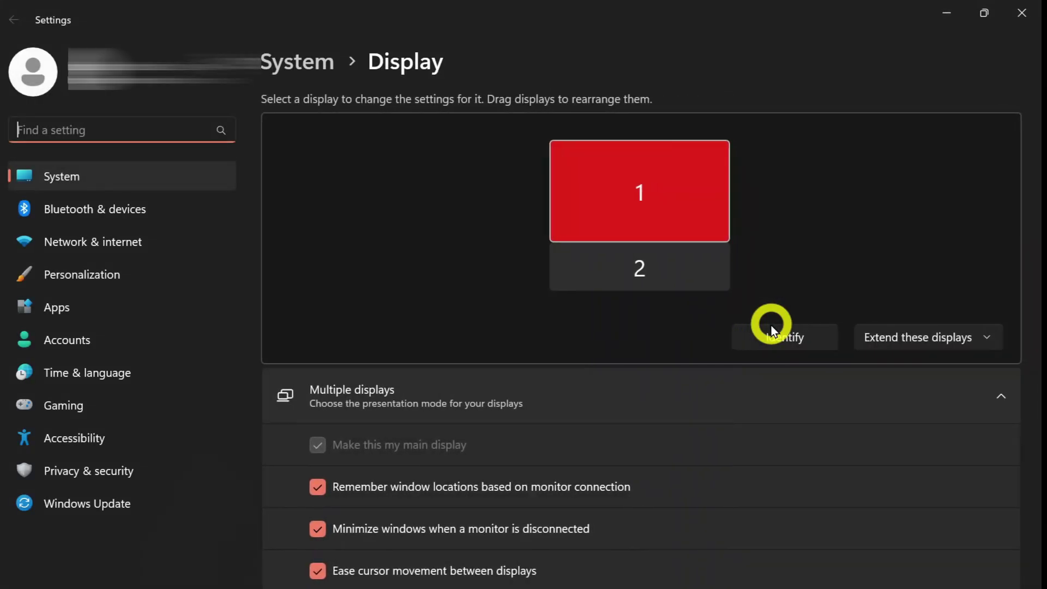
pyautogui.scroll(-3, 676, 404)
pyautogui.scroll(-10, 676, 404)
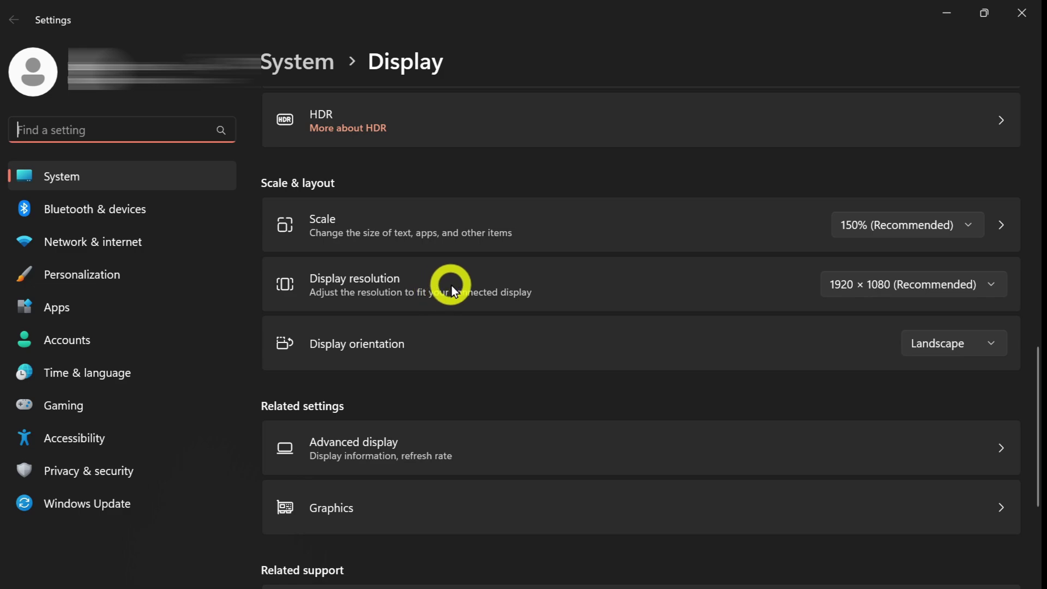
pyautogui.click(844, 290)
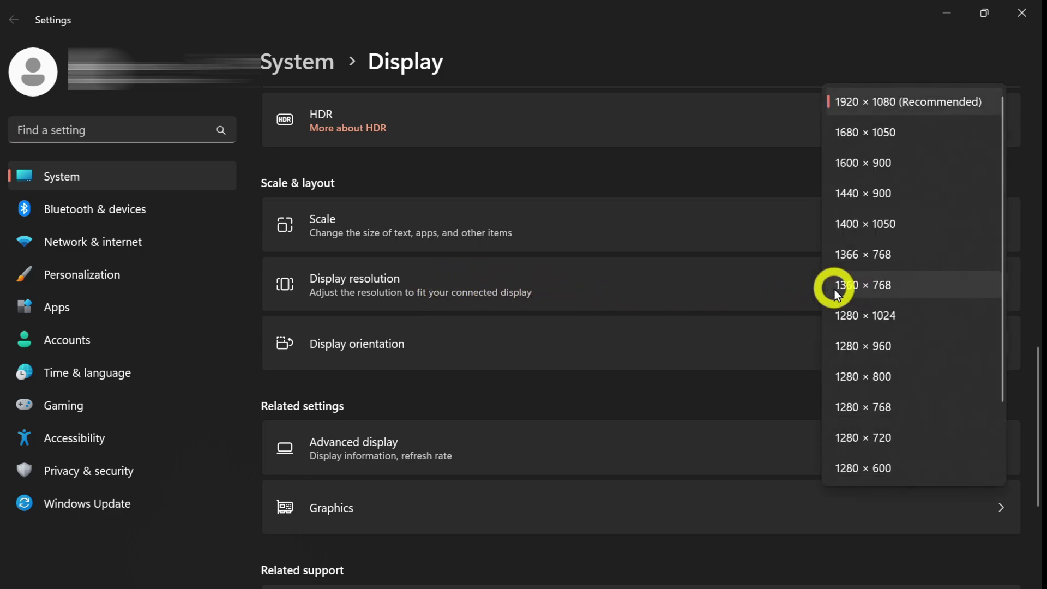
pyautogui.scroll(-3, 922, 264)
pyautogui.scroll(3, 911, 420)
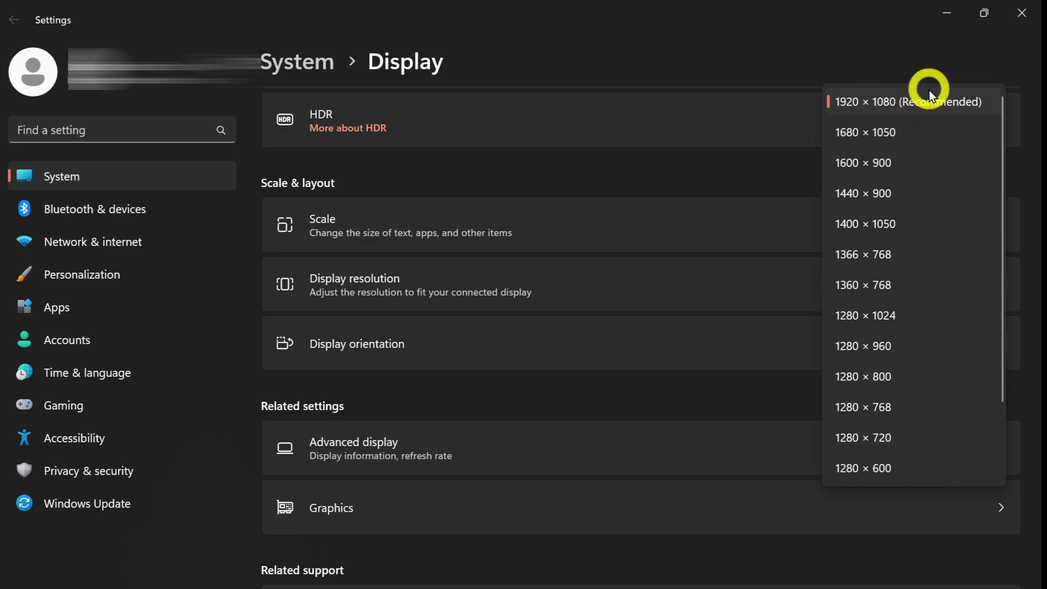
pyautogui.click(947, 10)
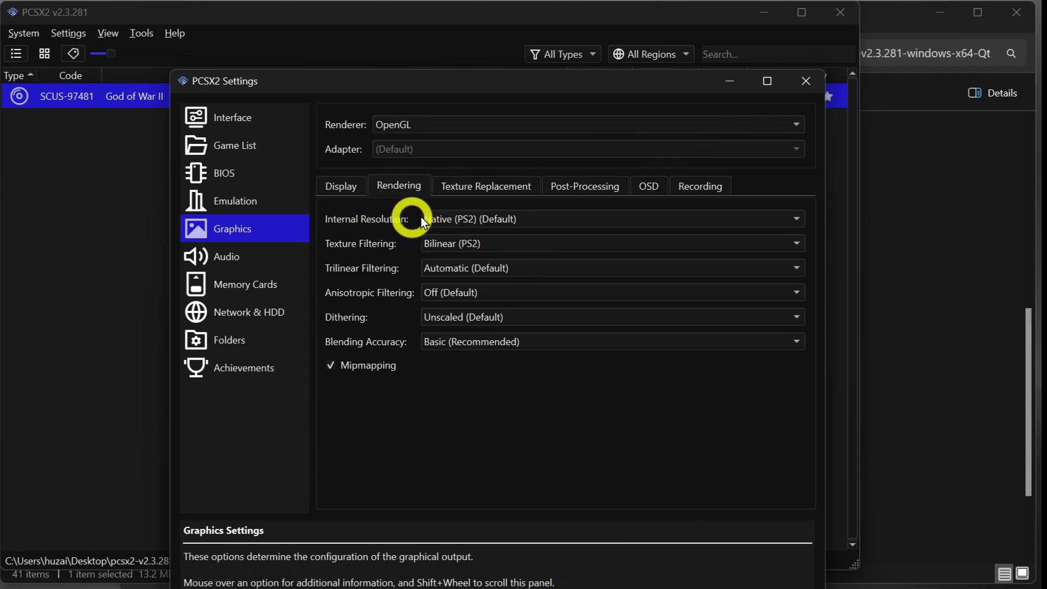
# Step: Reposition and maximize the PCSX2 Settings window while checking the internal resolution choices
pyautogui.click(510, 219)
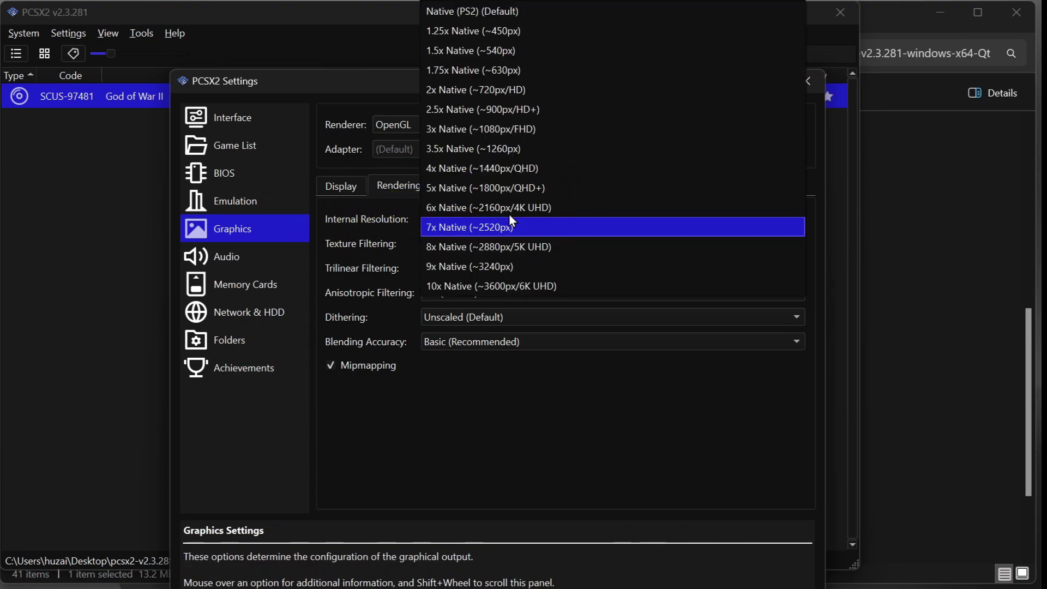
pyautogui.click(305, 94)
pyautogui.moveTo(378, 80); pyautogui.dragTo(399, 38)
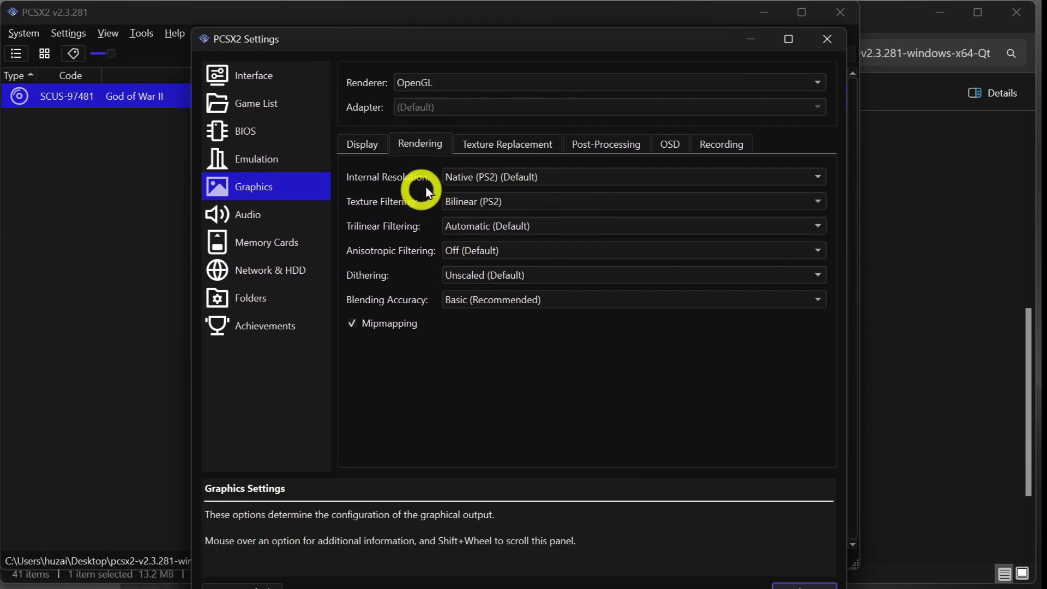
pyautogui.click(527, 176)
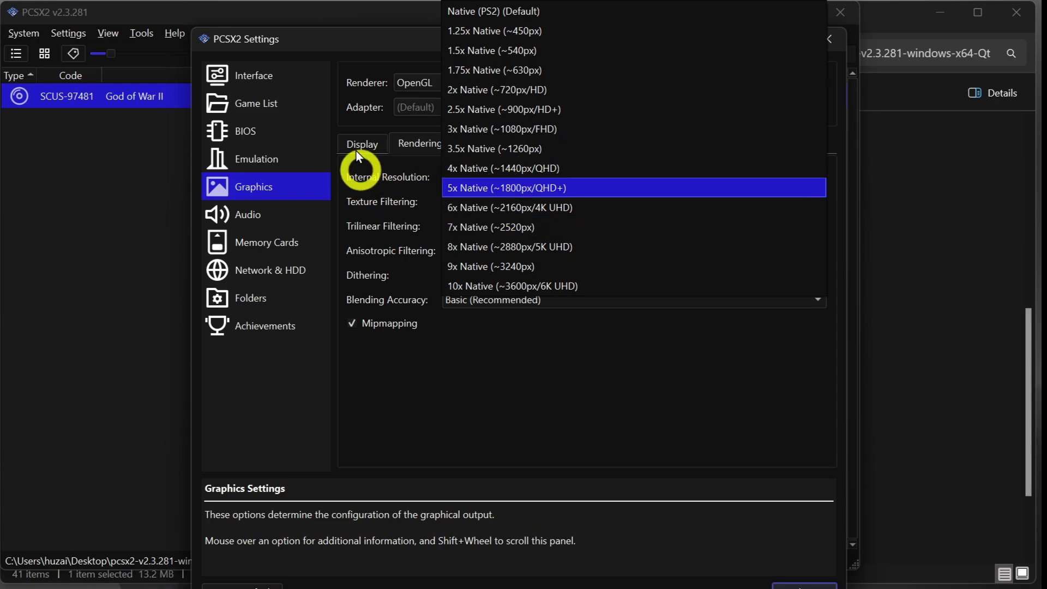
pyautogui.click(347, 41)
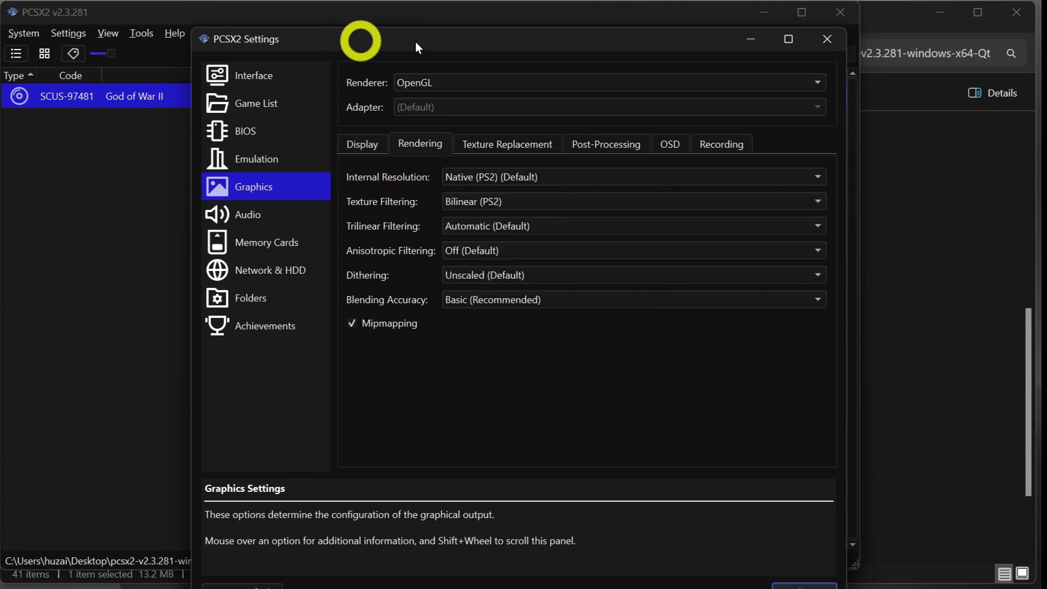
pyautogui.click(790, 43)
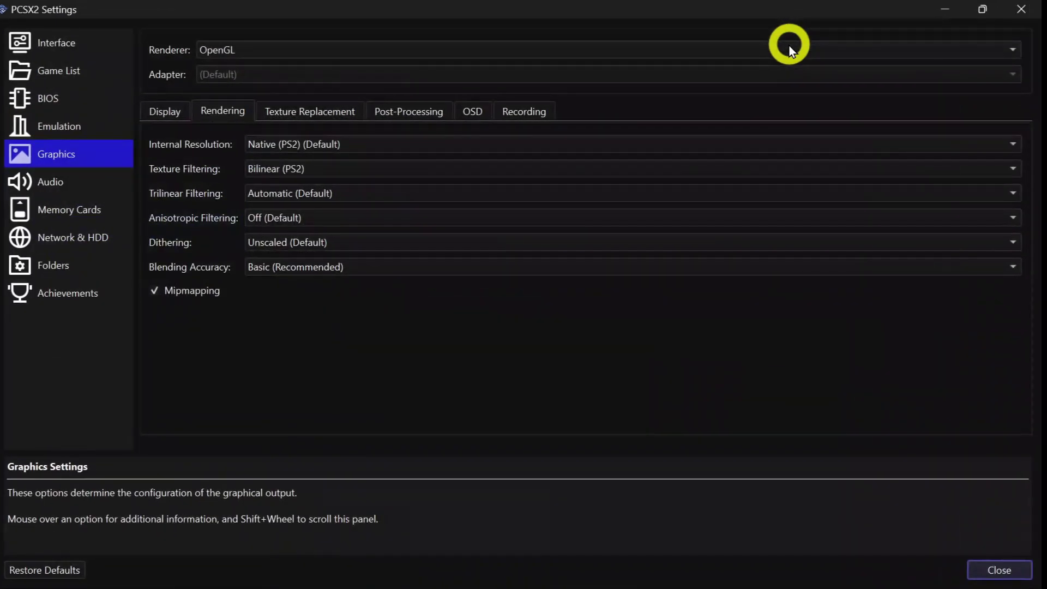
# Step: Set the internal resolution to 3x Native (~1080px/FHD) and keep texture filtering on Bilinear (PS2)
pyautogui.click(366, 144)
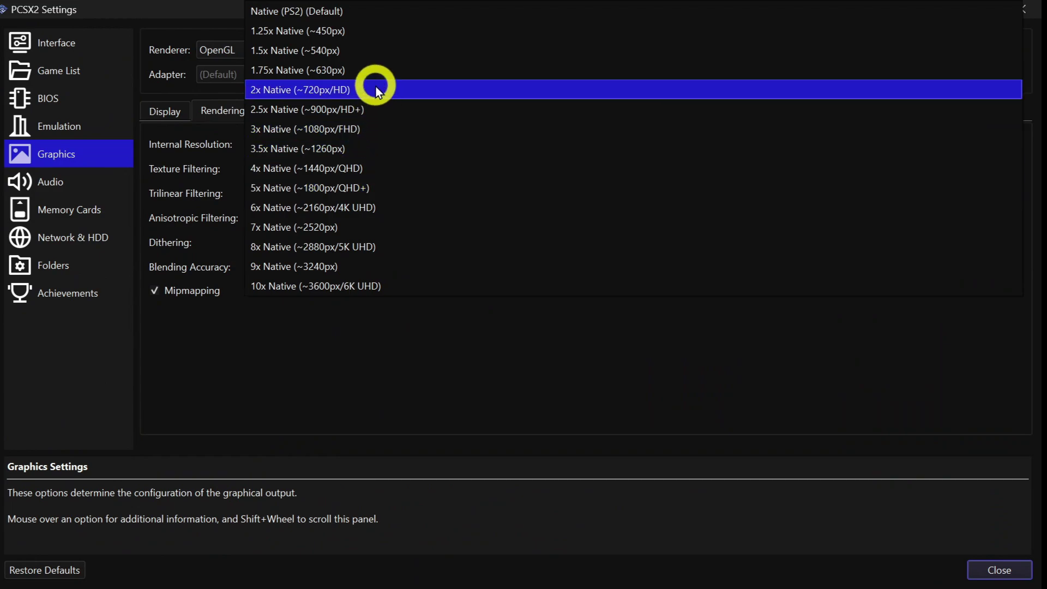
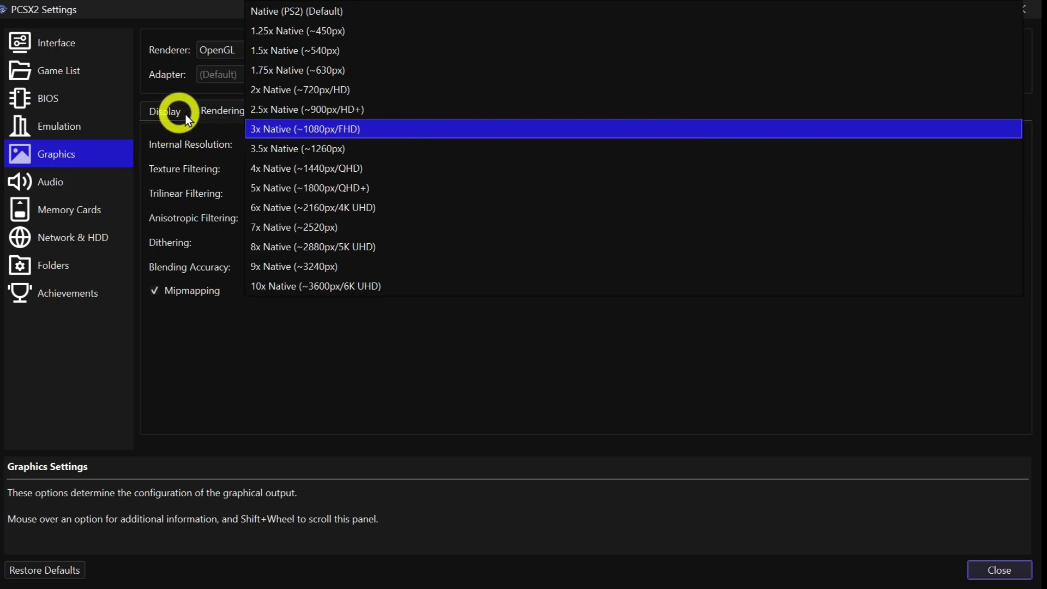
pyautogui.click(413, 129)
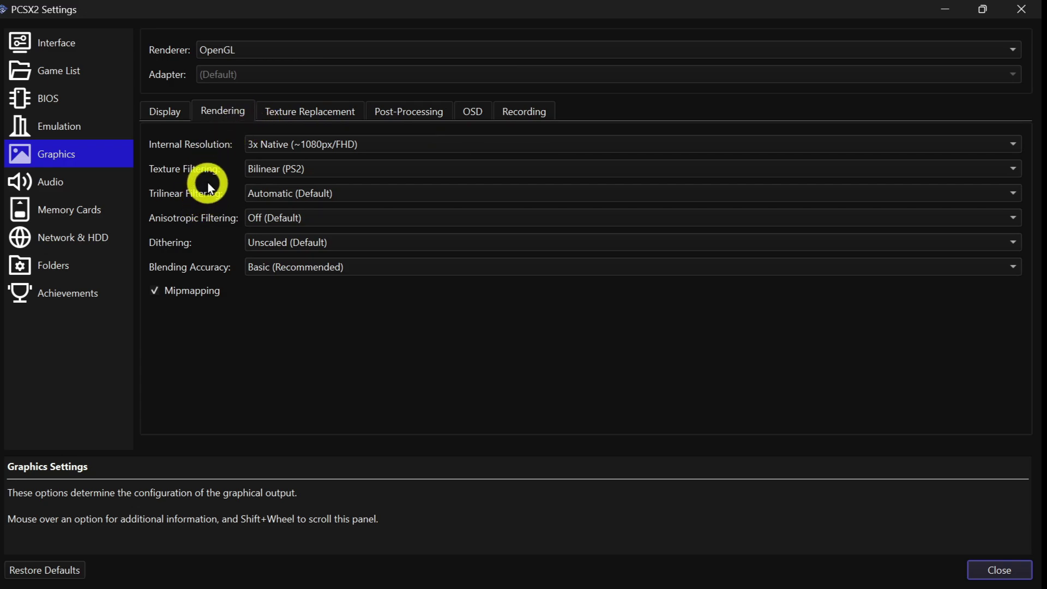
pyautogui.click(299, 167)
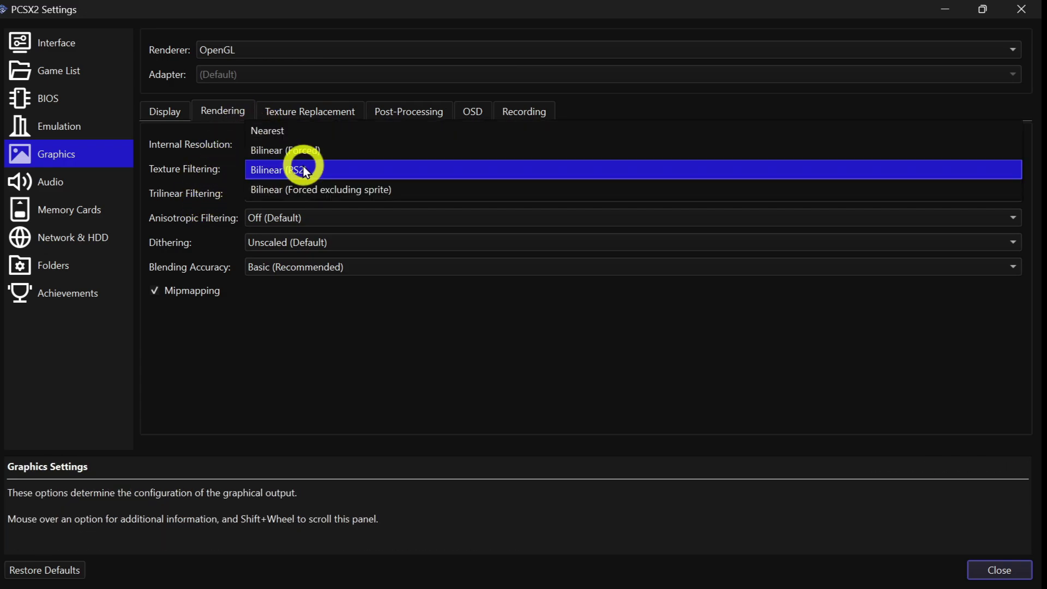
pyautogui.click(362, 165)
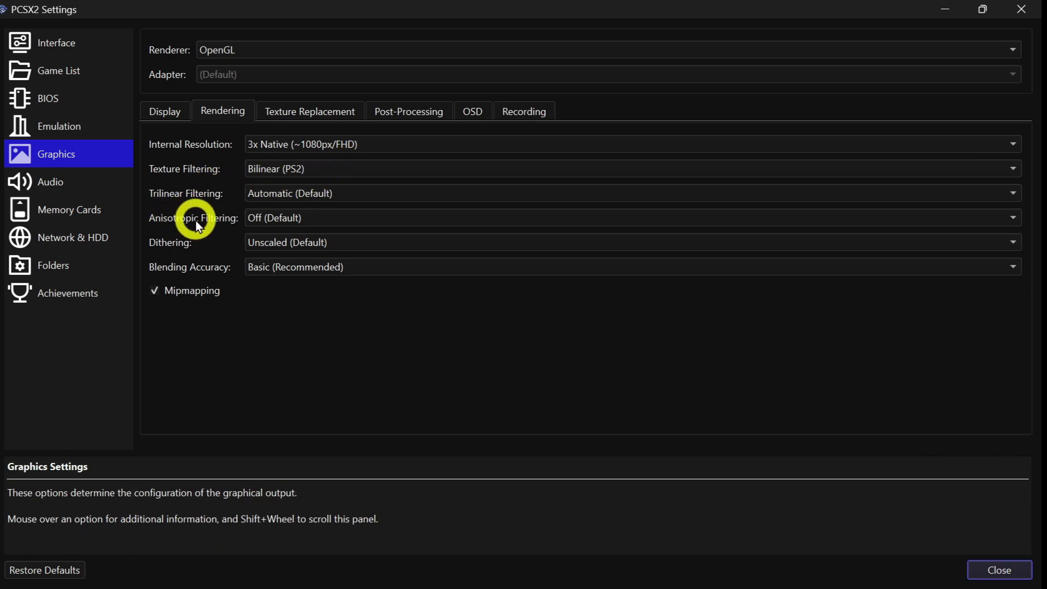
# Step: Set anisotropic filtering to 16x in the Rendering options, trying 8x along the way
pyautogui.click(319, 218)
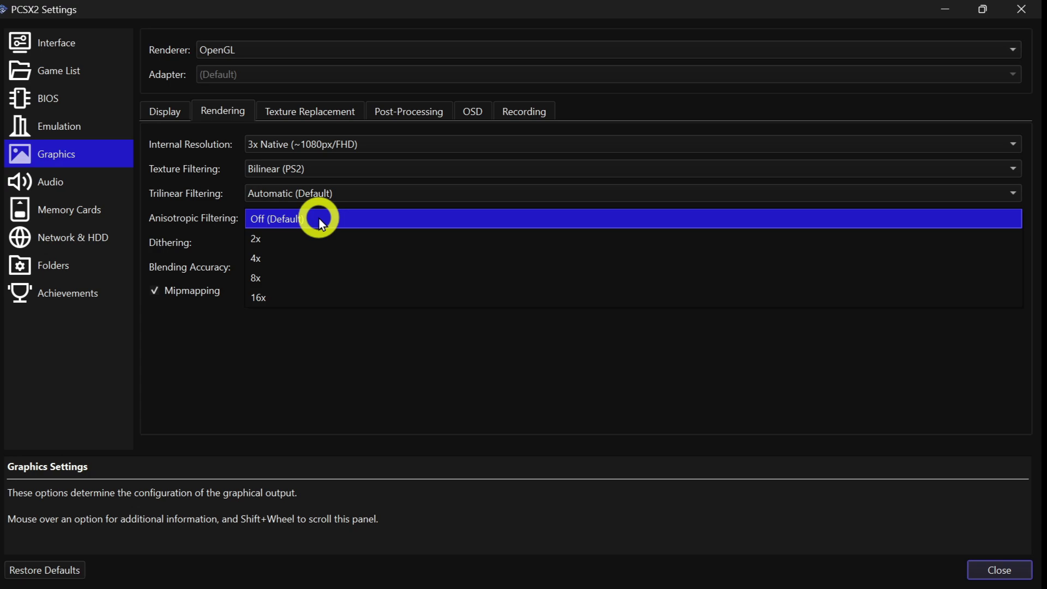
pyautogui.click(329, 295)
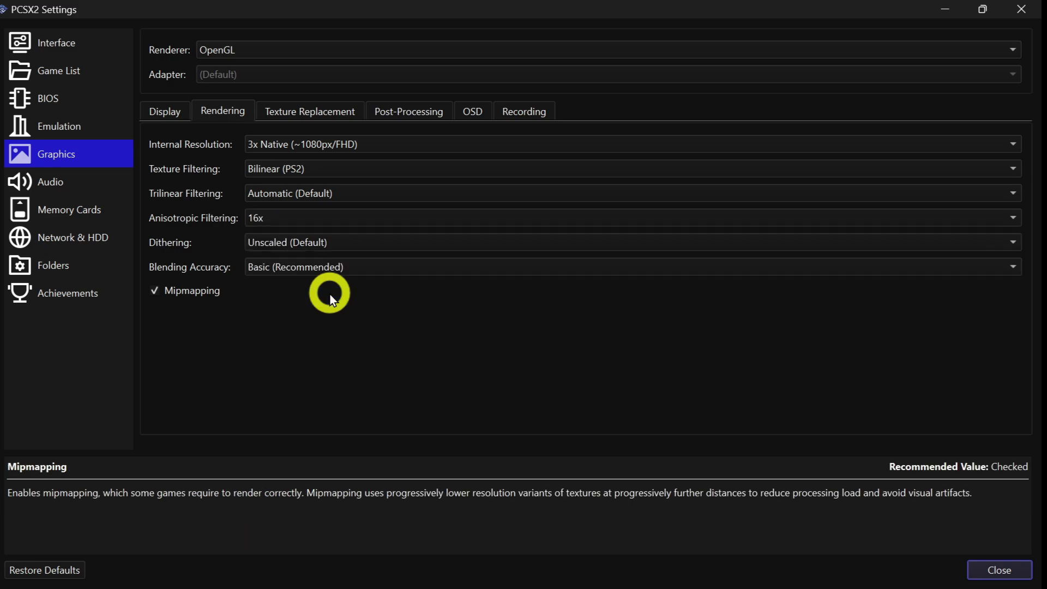
pyautogui.click(340, 215)
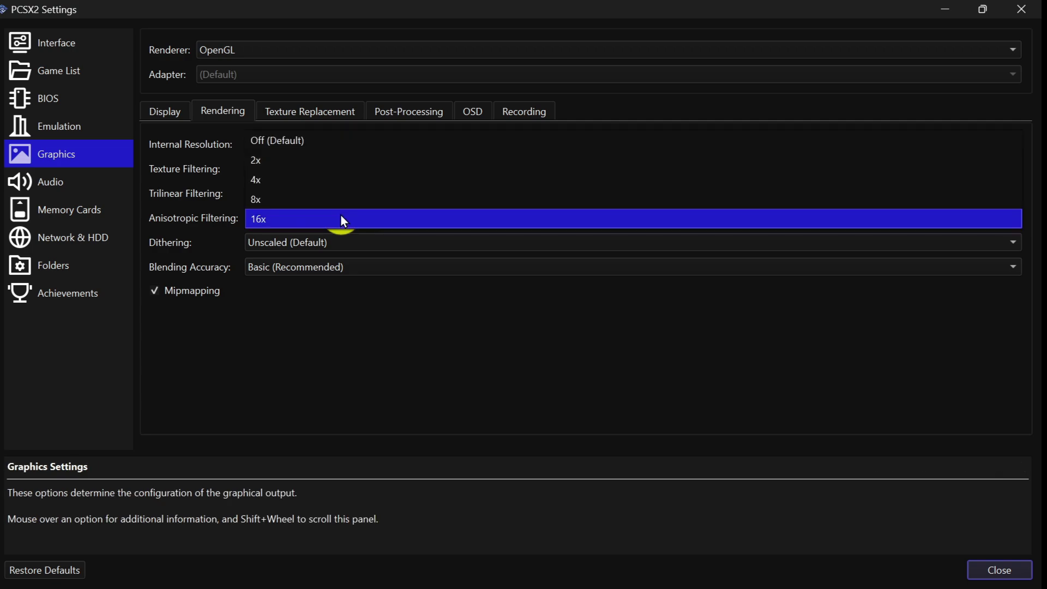
pyautogui.click(304, 204)
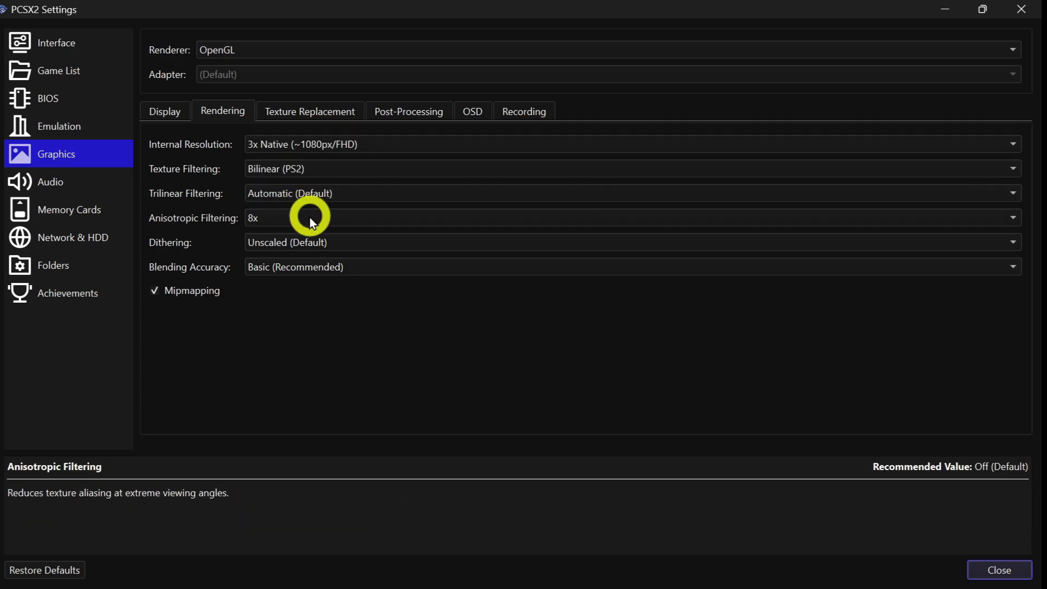
pyautogui.click(310, 217)
pyautogui.click(310, 238)
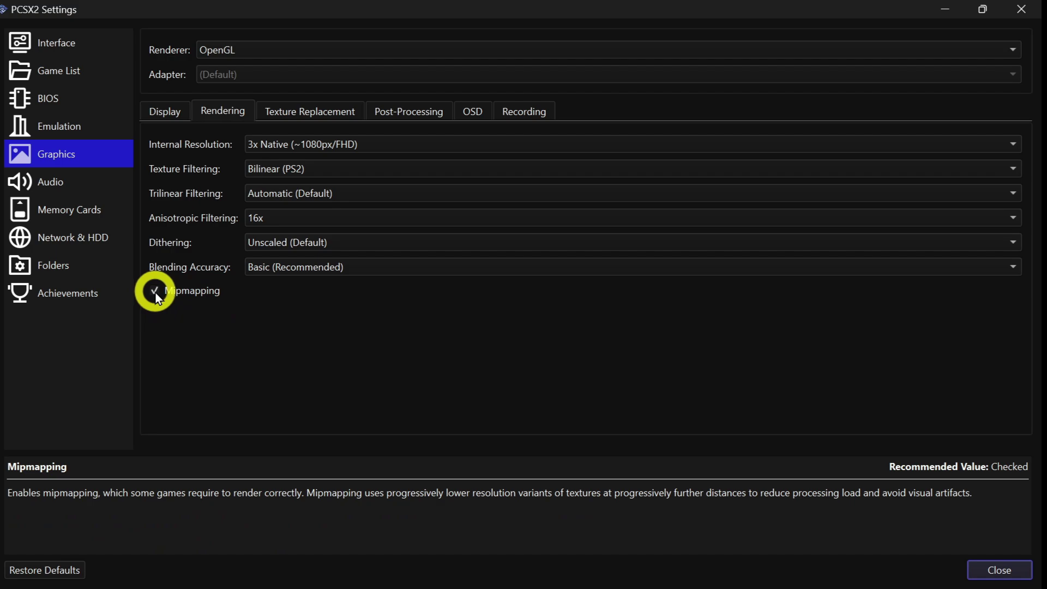
# Step: Pass over the texture replacement options, compare the aliased.png sample image, and enable FXAA in the post-processing options
pyautogui.click(330, 108)
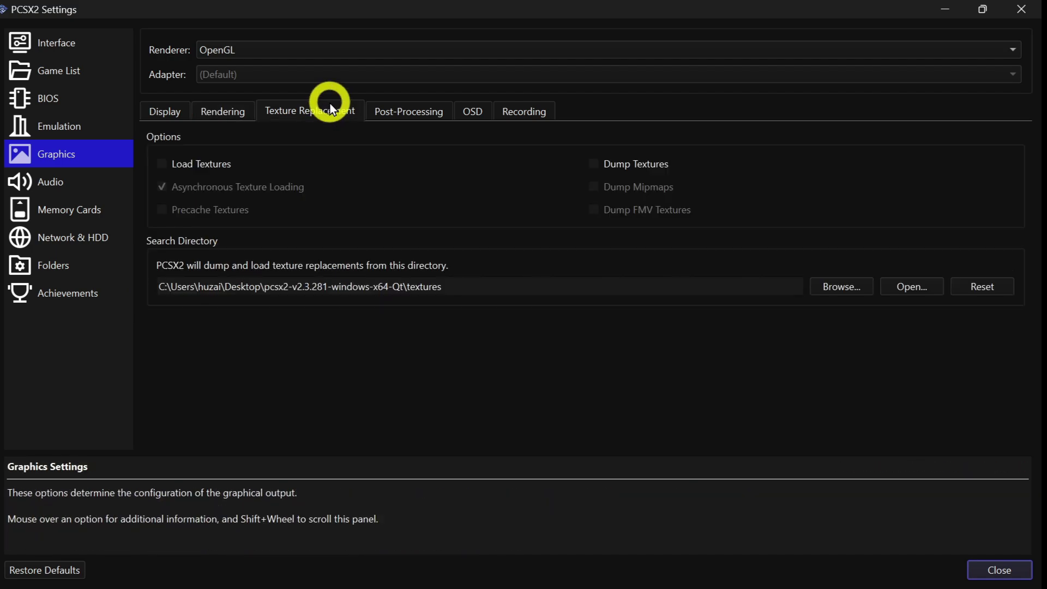
pyautogui.click(409, 114)
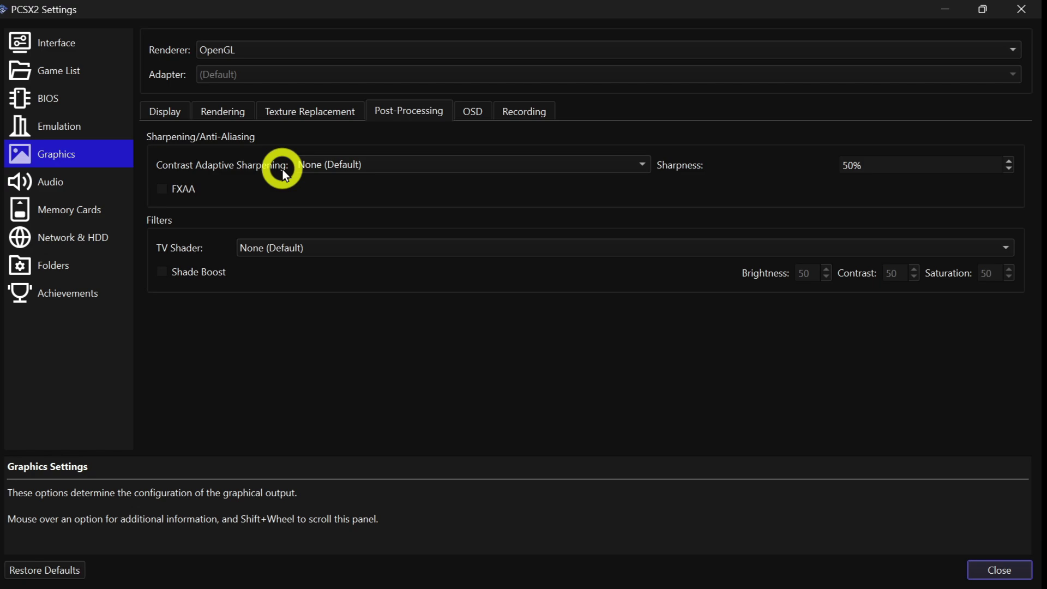
pyautogui.hotkey('alt', 'Tab')
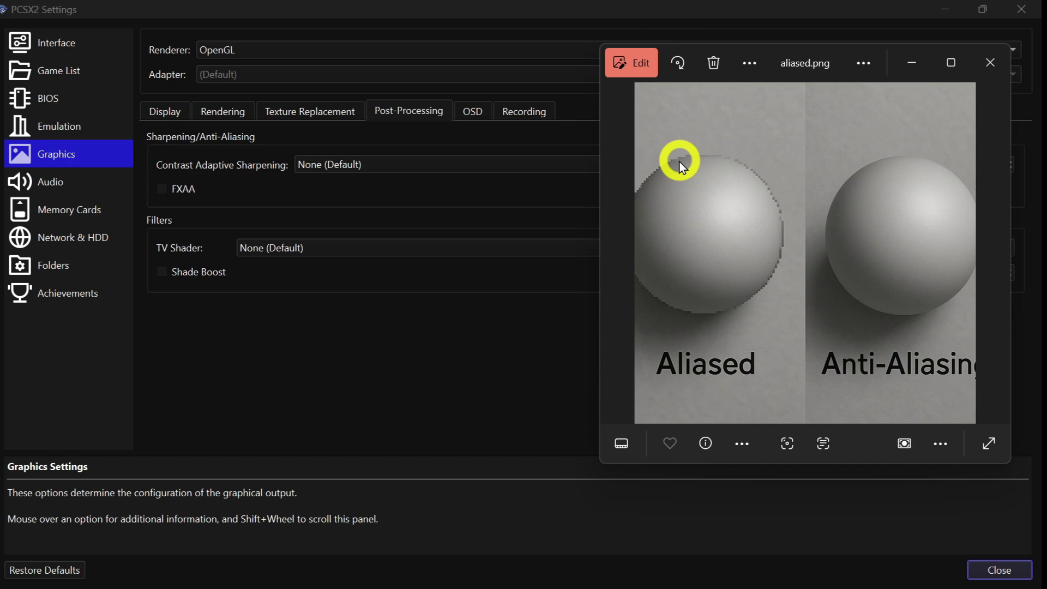
pyautogui.moveTo(369, 197)
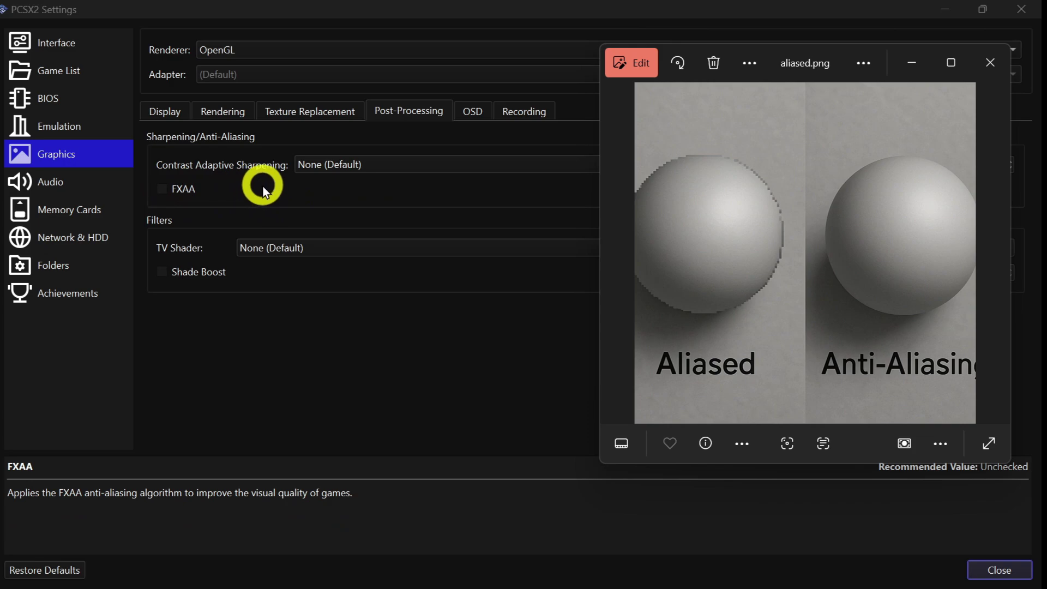
pyautogui.click(434, 192)
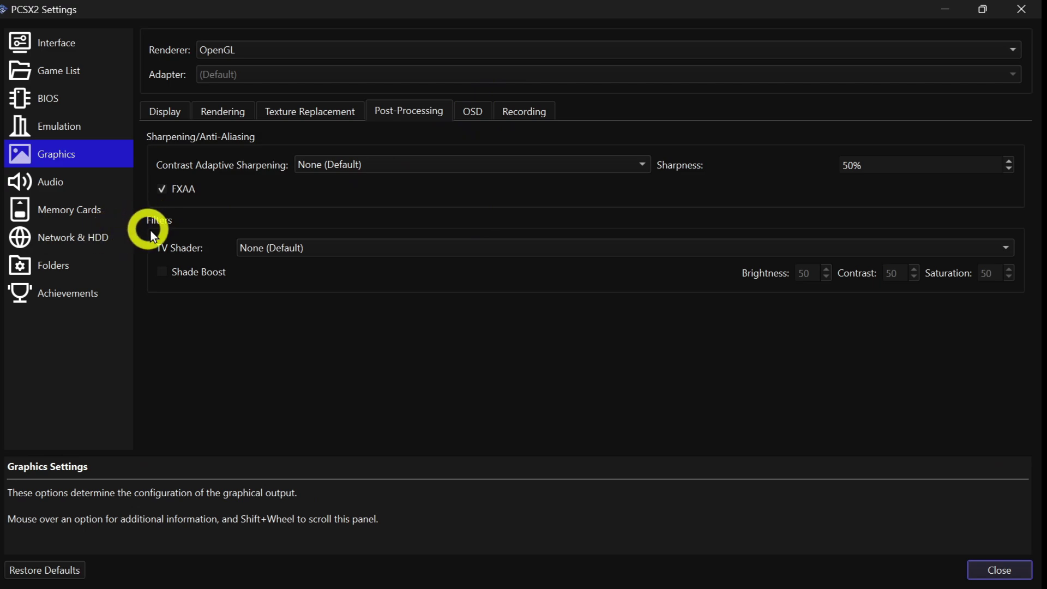
# Step: Review the OSD and Recording graphics options and return to the Display options
pyautogui.click(472, 111)
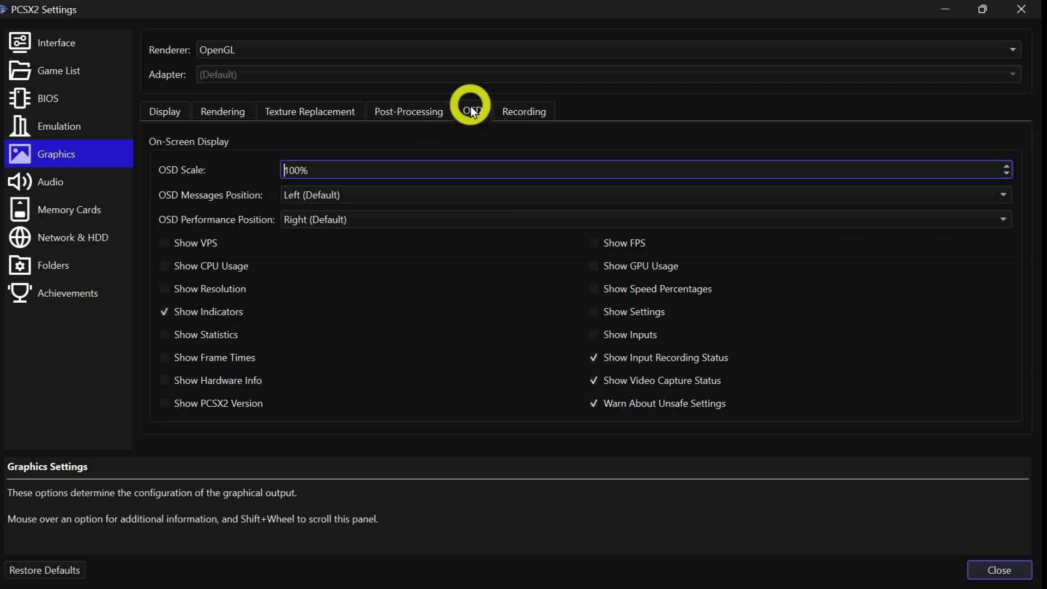
pyautogui.click(521, 114)
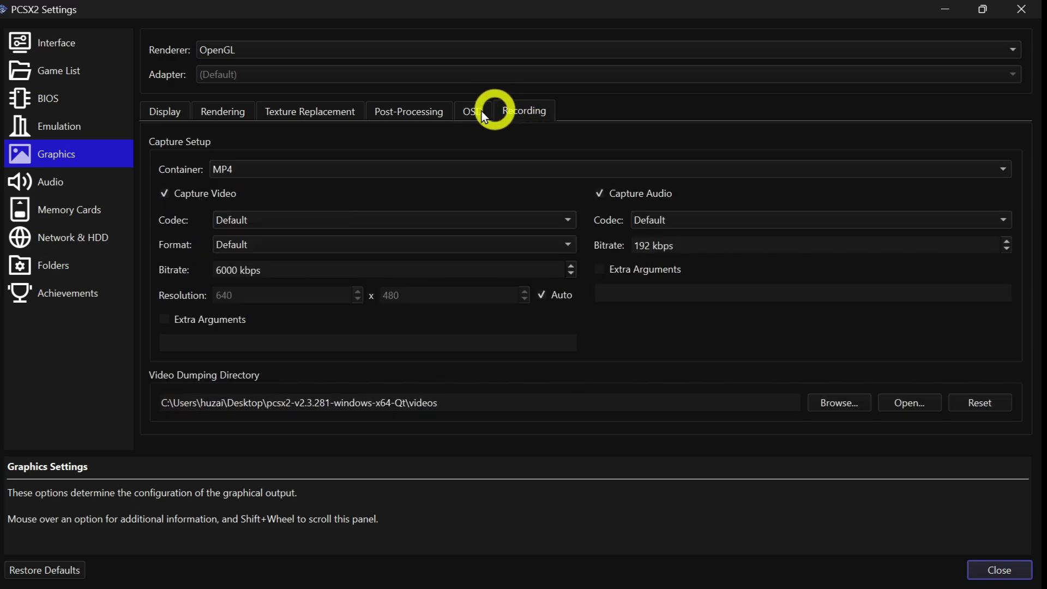
pyautogui.click(166, 113)
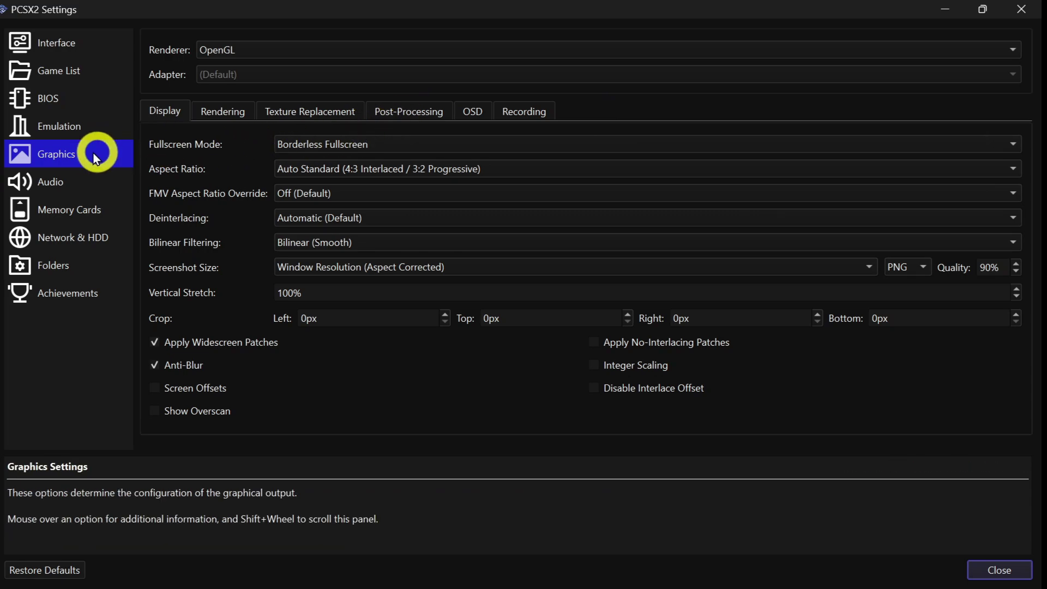
# Step: Create an 8 MB [Most Compatible] memory card named "my saves" in the memory card settings
pyautogui.click(77, 211)
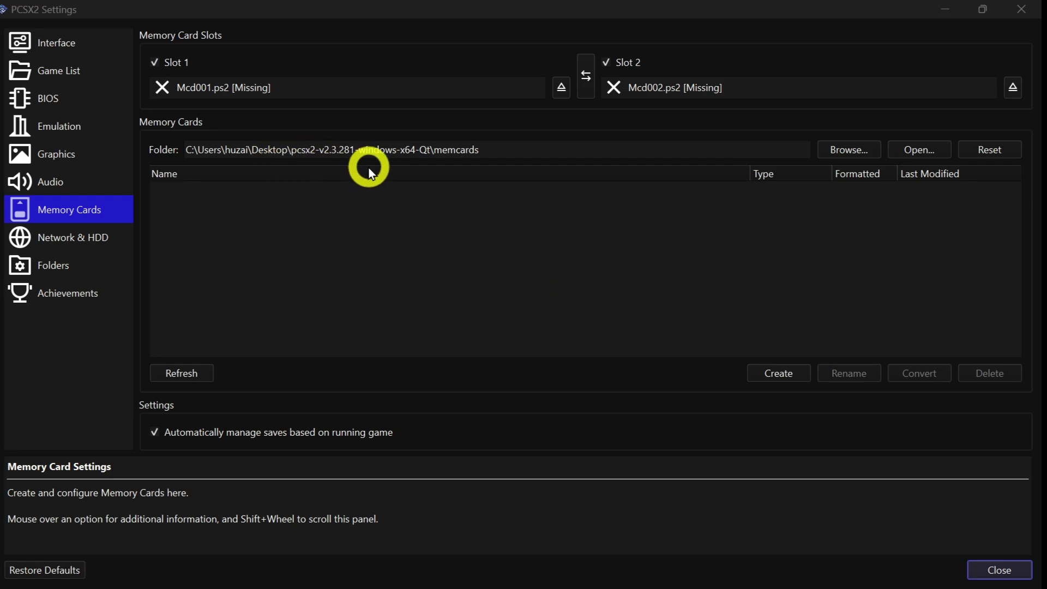
pyautogui.press('super+d')
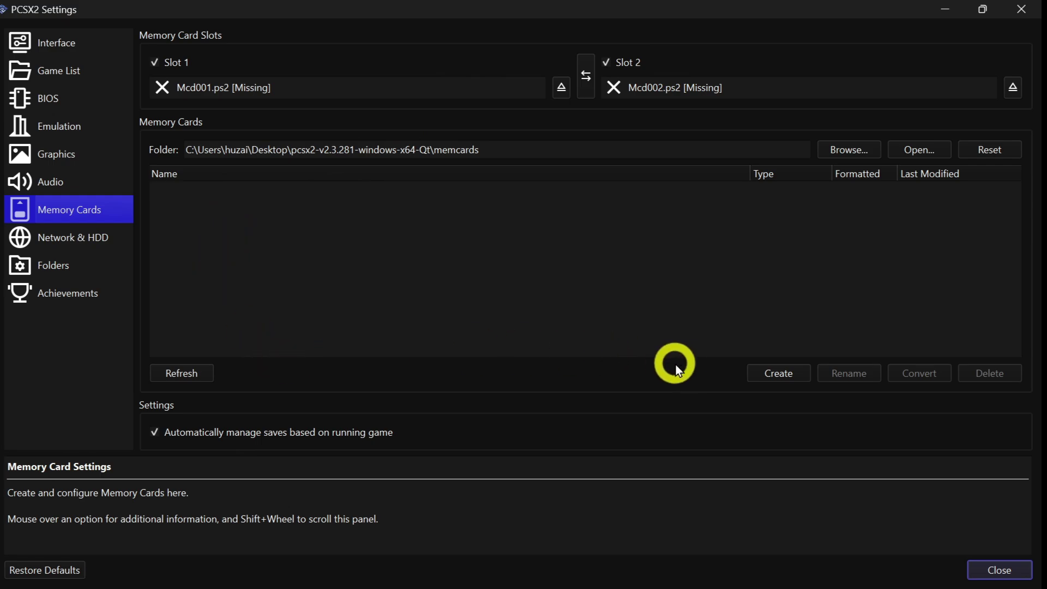
pyautogui.click(767, 373)
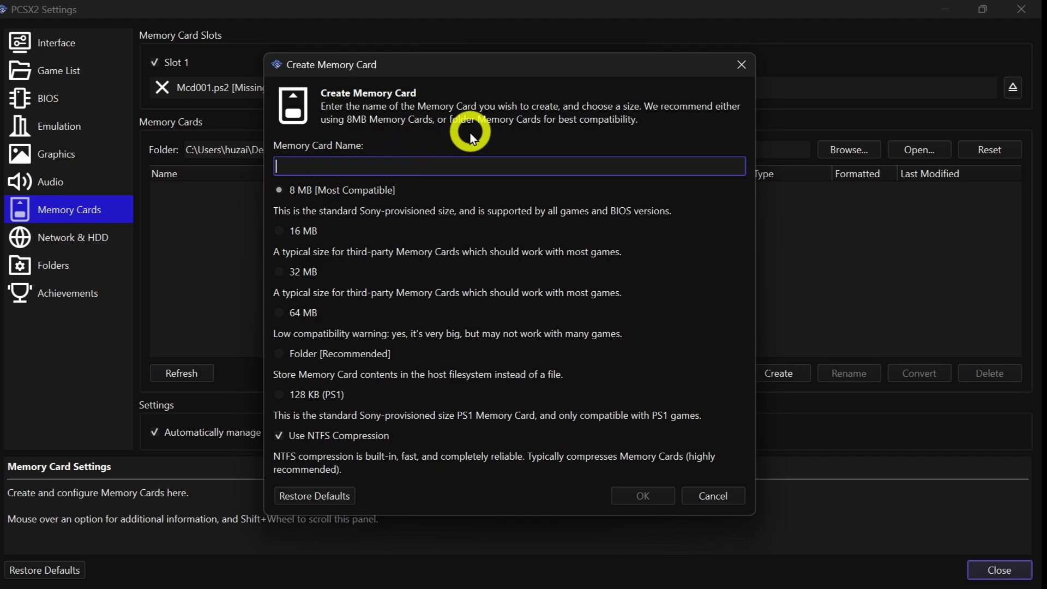
pyautogui.write('my sa')
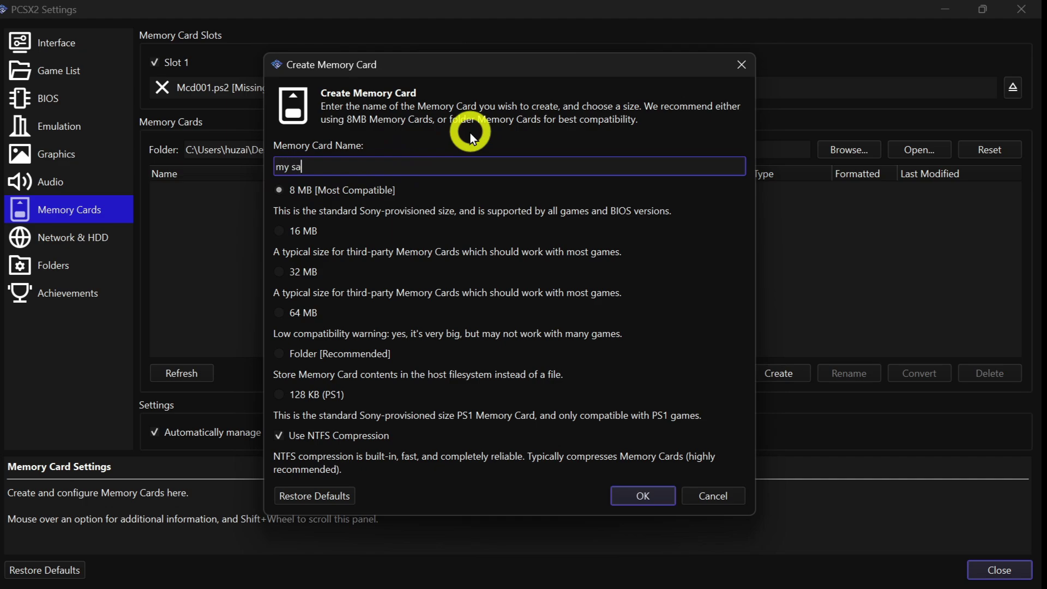
pyautogui.write('ves')
pyautogui.click(644, 495)
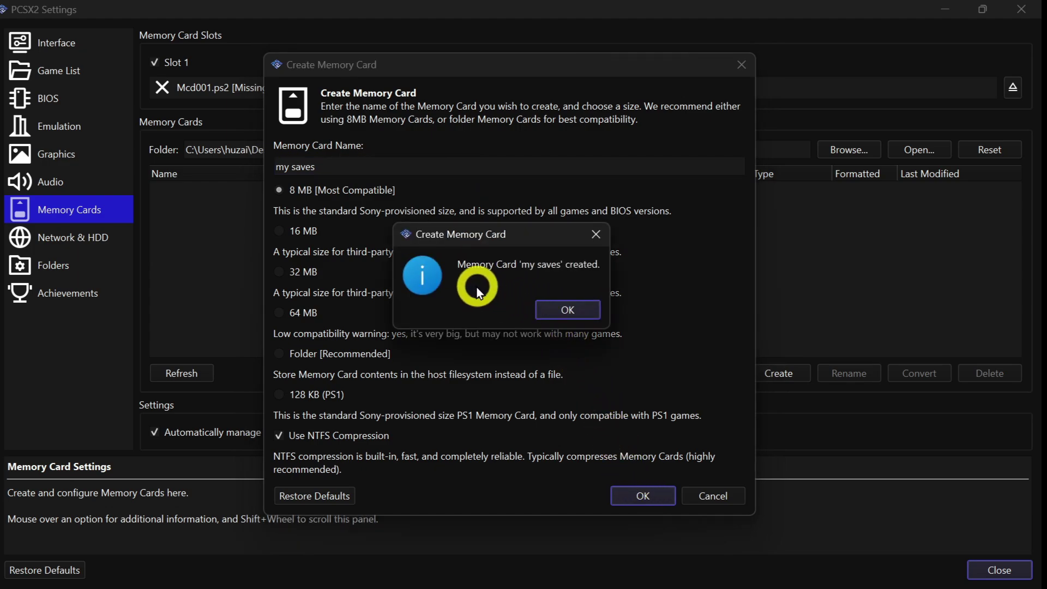
pyautogui.click(579, 306)
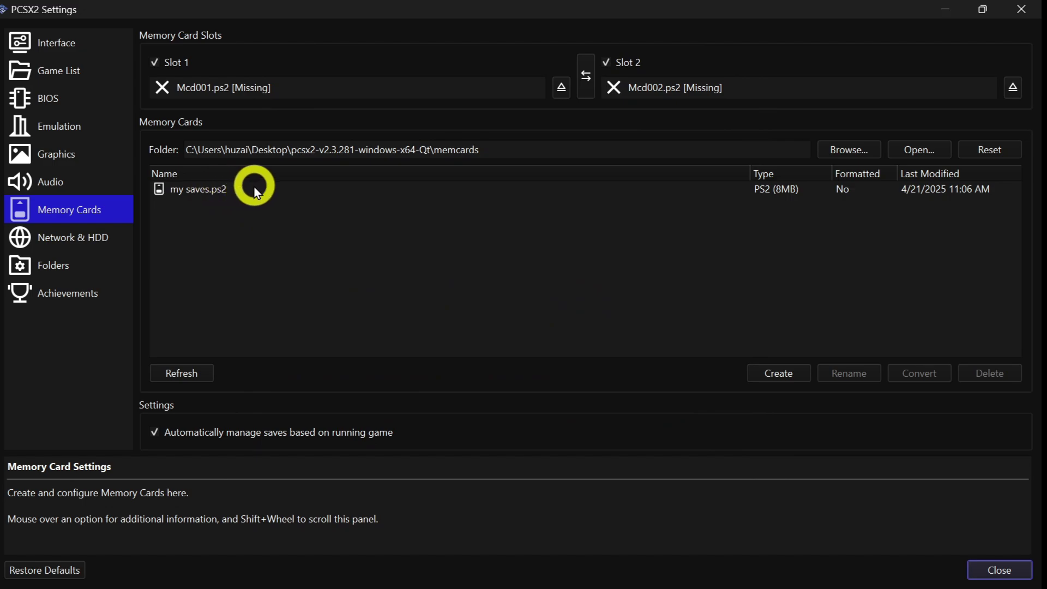
# Step: Assign the my saves.ps2 memory card to Slot 1
pyautogui.click(226, 187)
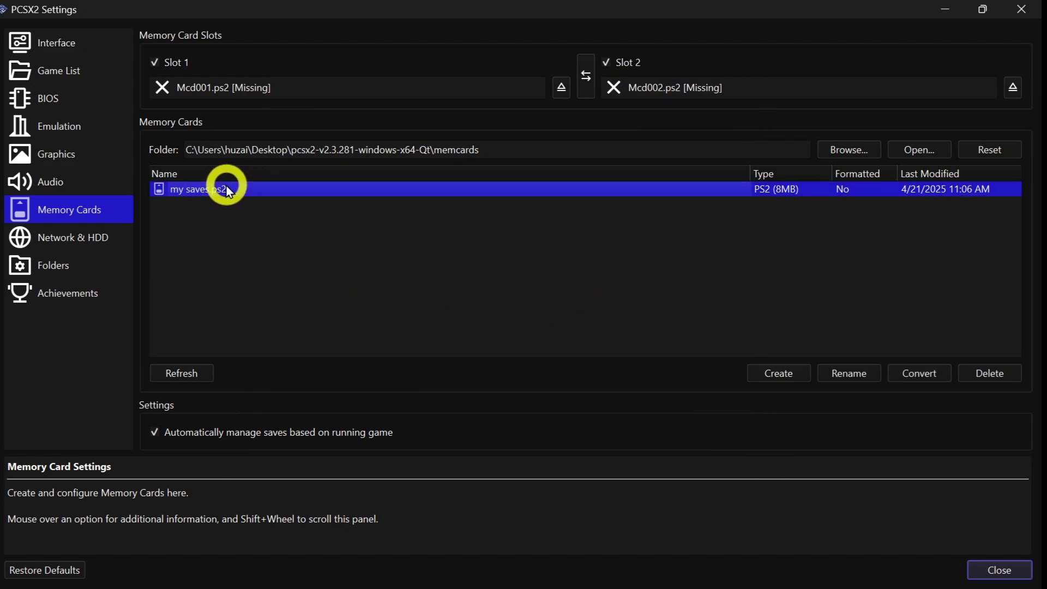
pyautogui.rightClick(273, 185)
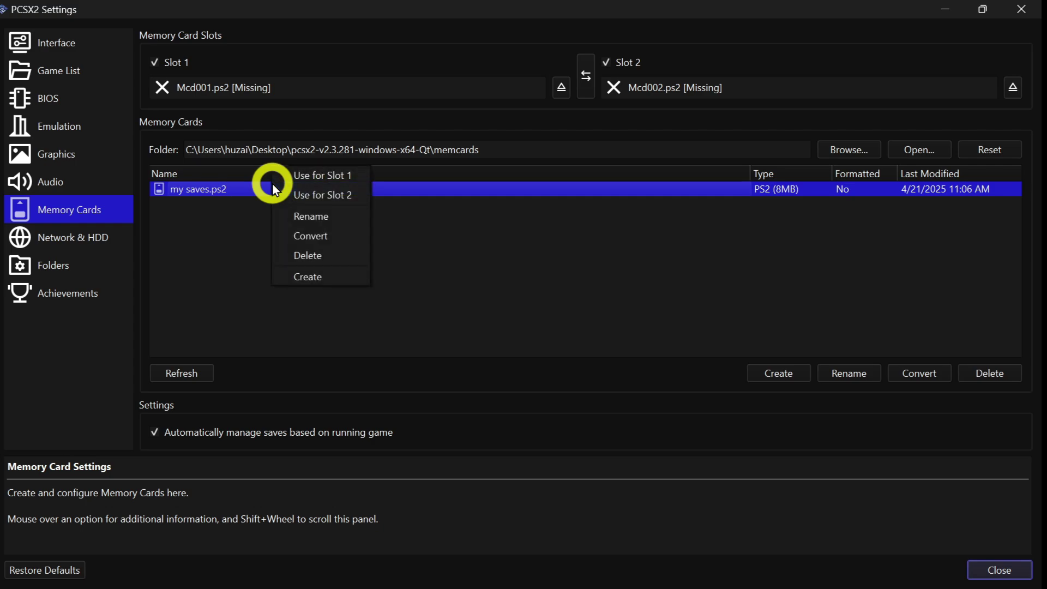
pyautogui.click(347, 177)
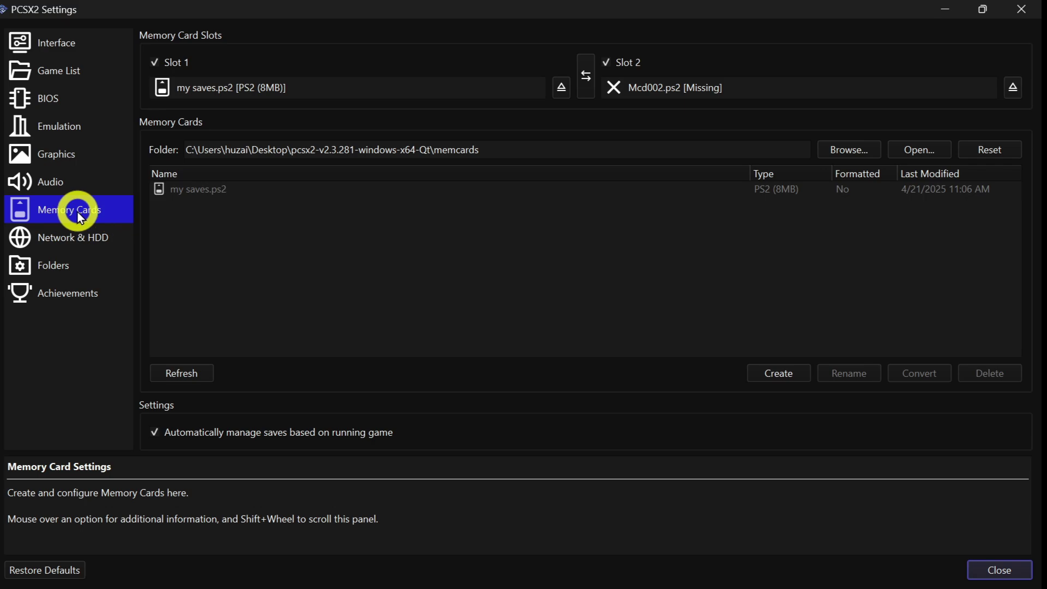
# Step: Review the Graphics, Emulation, BIOS, Game List and Interface settings pages in turn
pyautogui.click(66, 161)
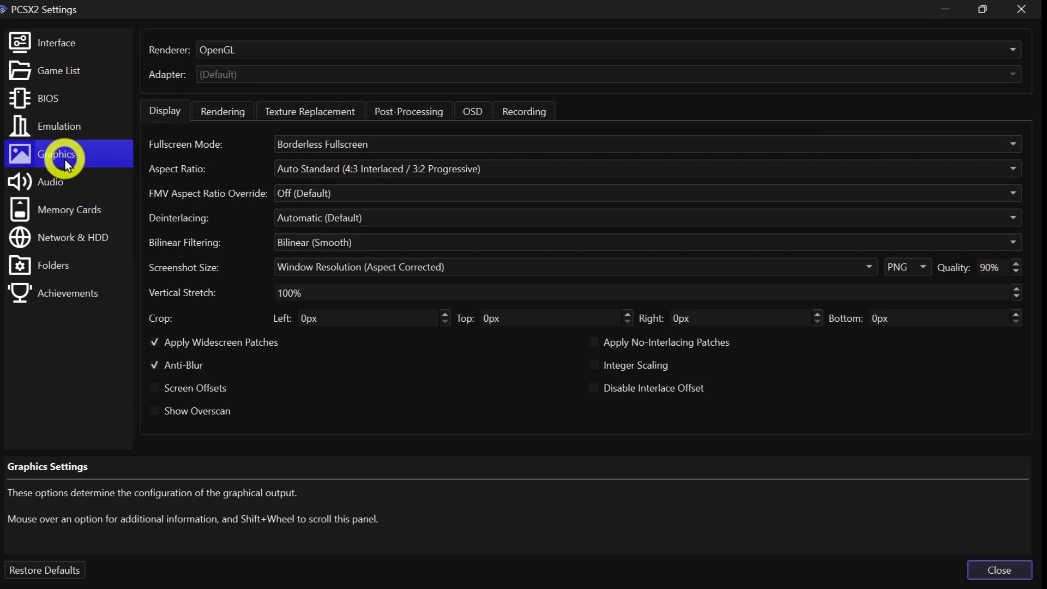
pyautogui.click(64, 128)
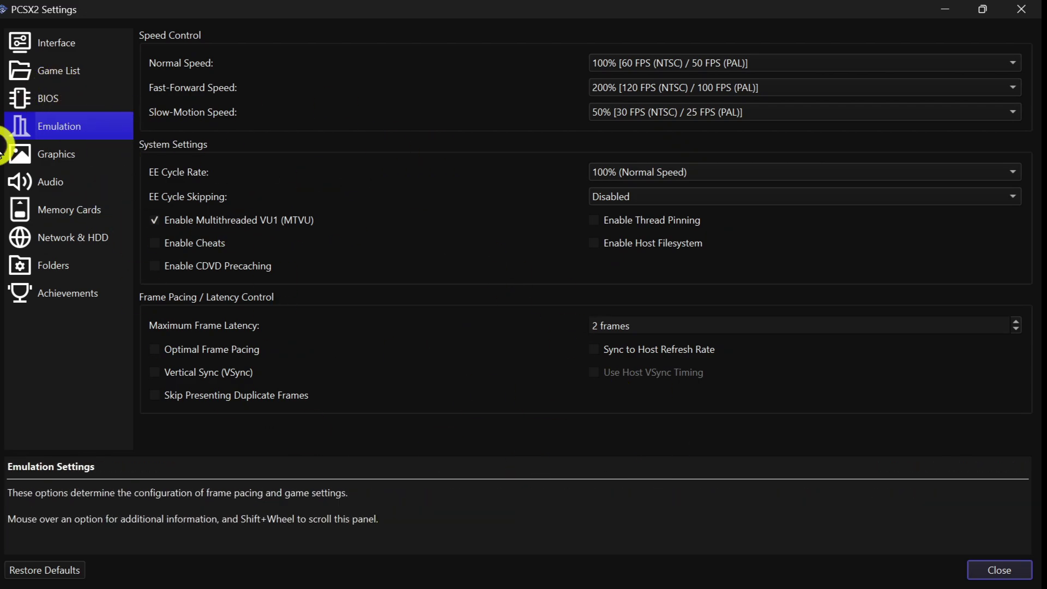
pyautogui.click(54, 105)
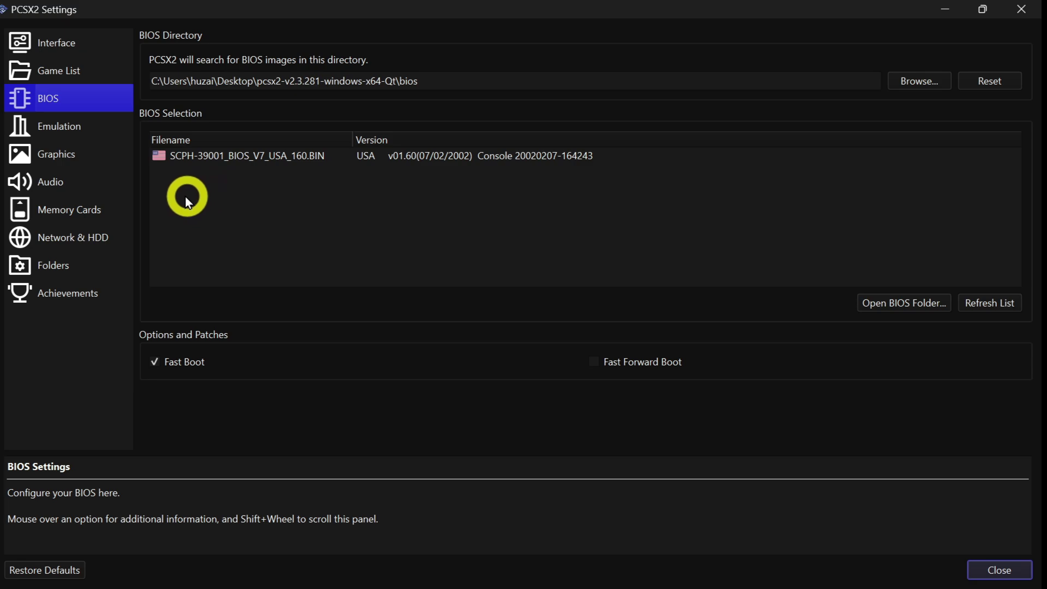
pyautogui.click(45, 65)
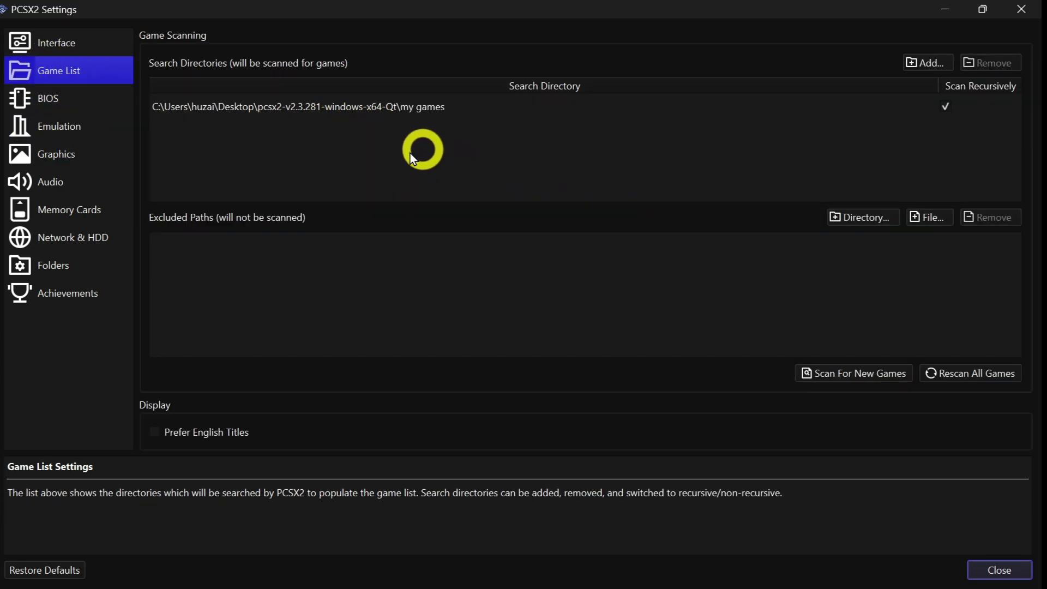
pyautogui.click(61, 46)
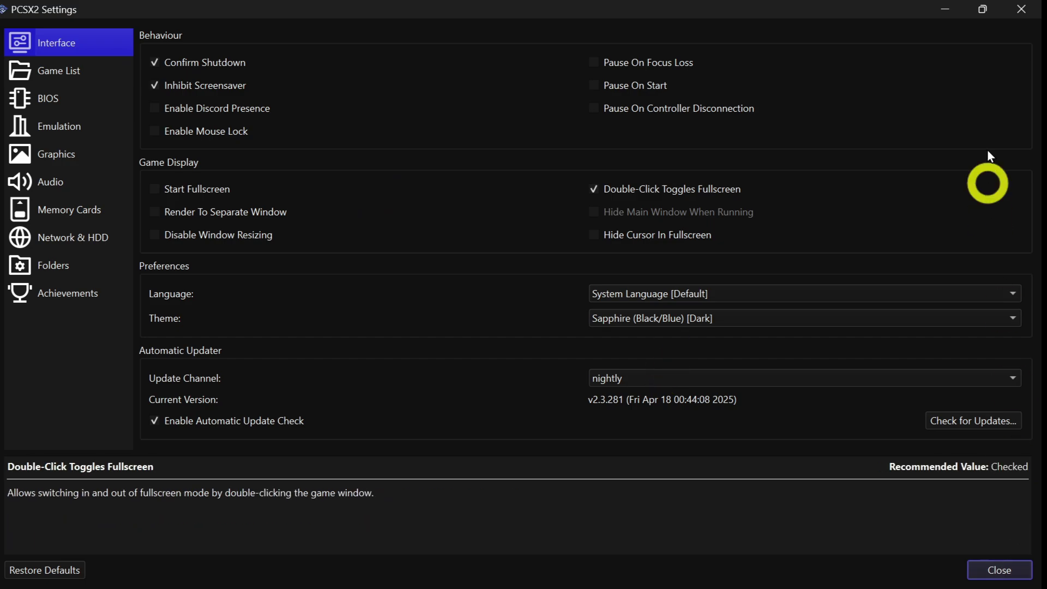
# Step: Restore the Settings window to its smaller size, switch to the main game list window and move it toward the desktop's centre
pyautogui.click(984, 9)
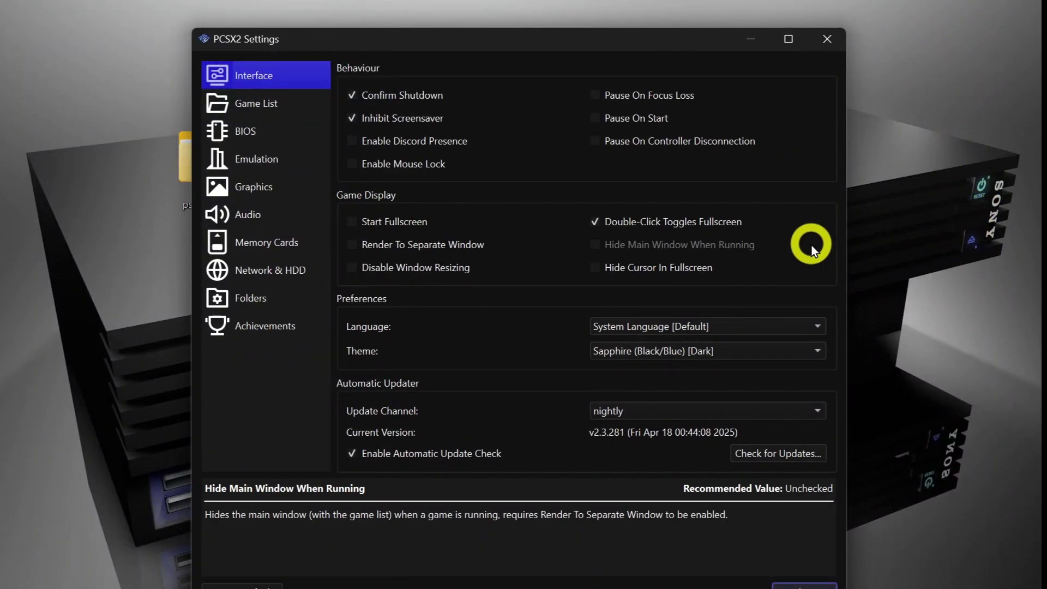
pyautogui.hotkey('alt', 'Tab')
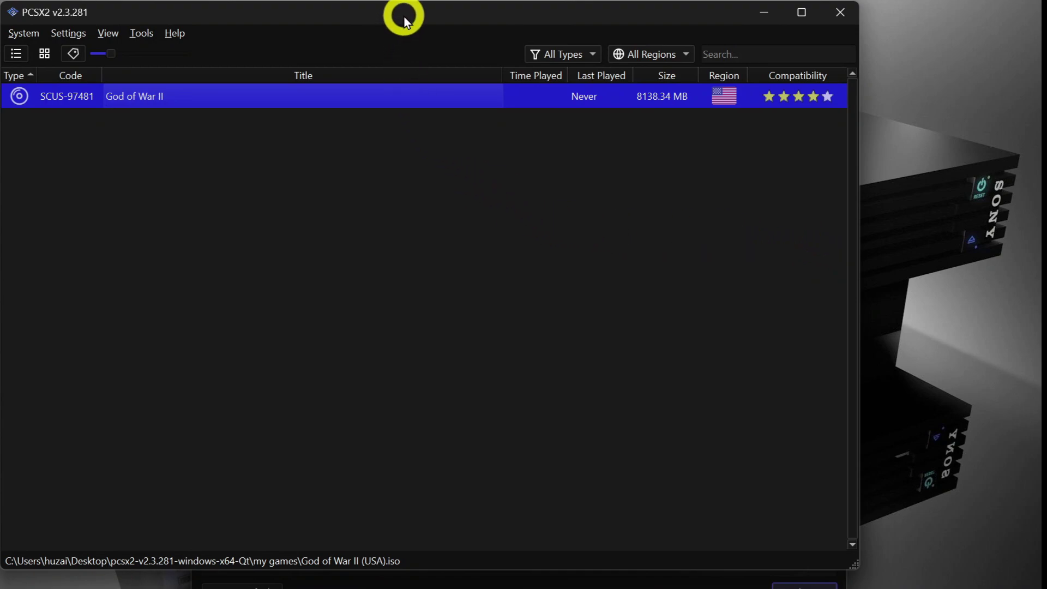
pyautogui.moveTo(404, 18); pyautogui.dragTo(523, 35)
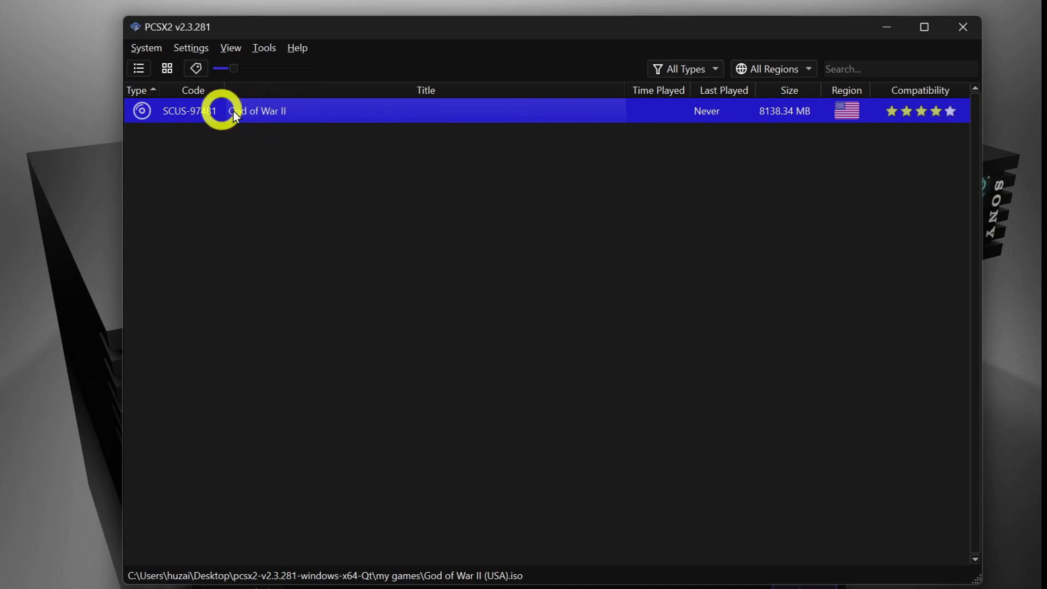
# Step: Check the available actions for God of War II and switch the game list to grid view
pyautogui.rightClick(348, 112)
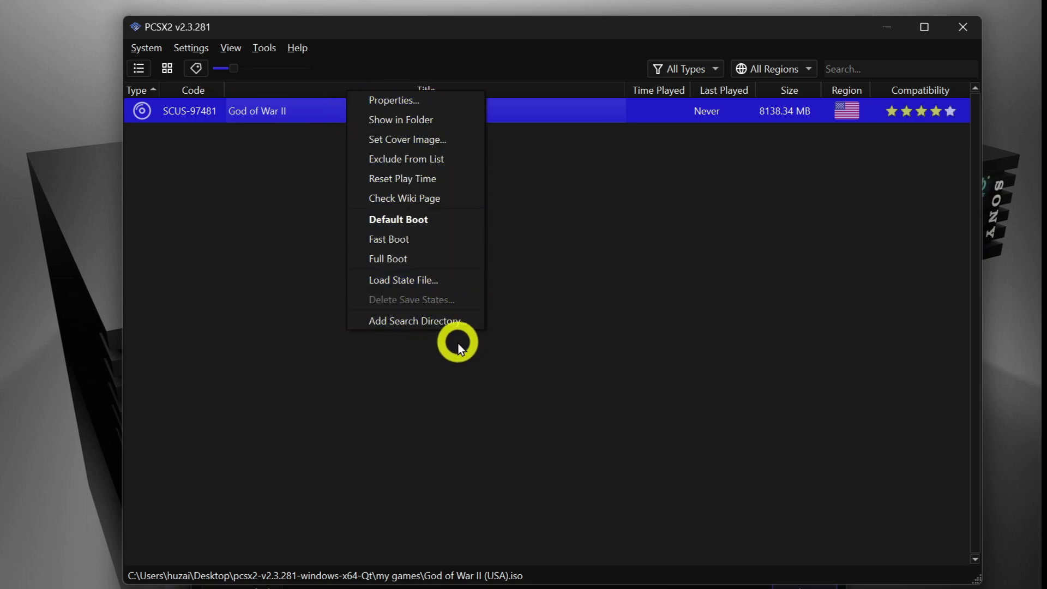
pyautogui.click(221, 188)
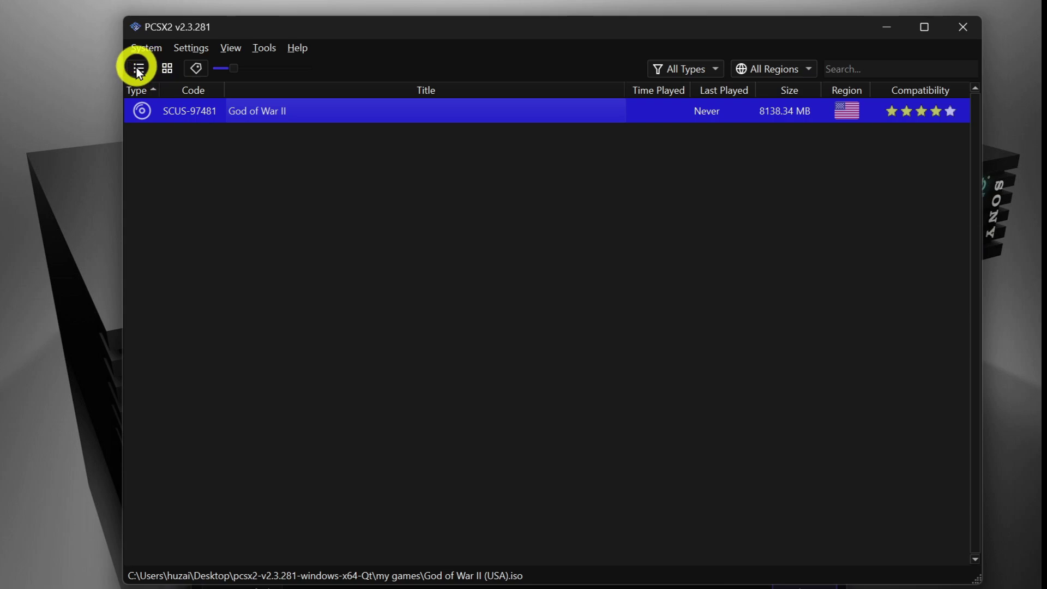
pyautogui.click(168, 69)
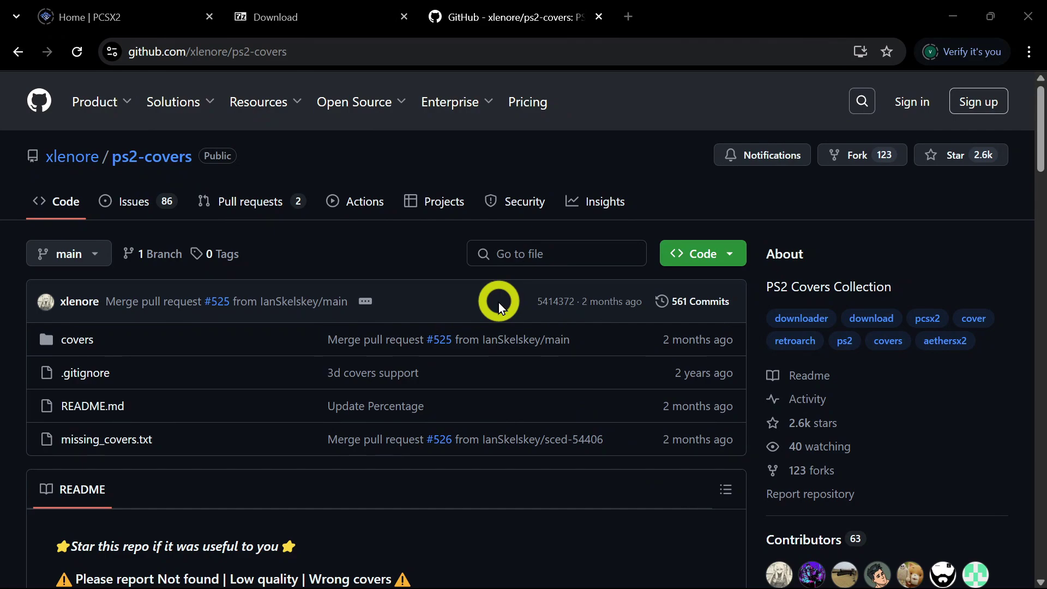
# Step: Read the ps2-covers repository's README, examining the PSCoverDL tool and the PCSX2 setup instructions with the default and 3D cover URLs
pyautogui.scroll(-6, 500, 306)
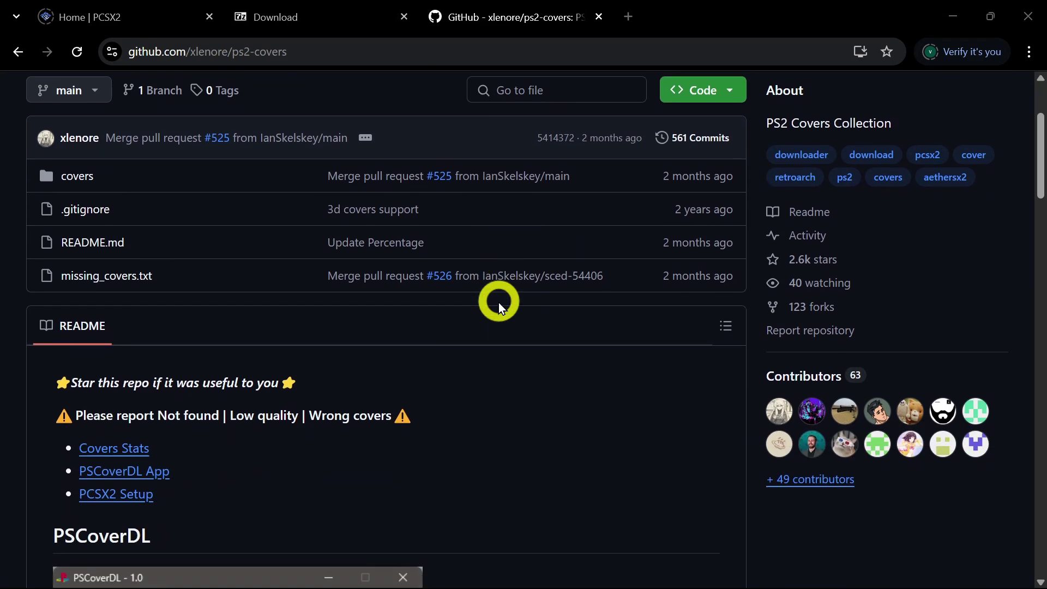
pyautogui.scroll(-5, 498, 303)
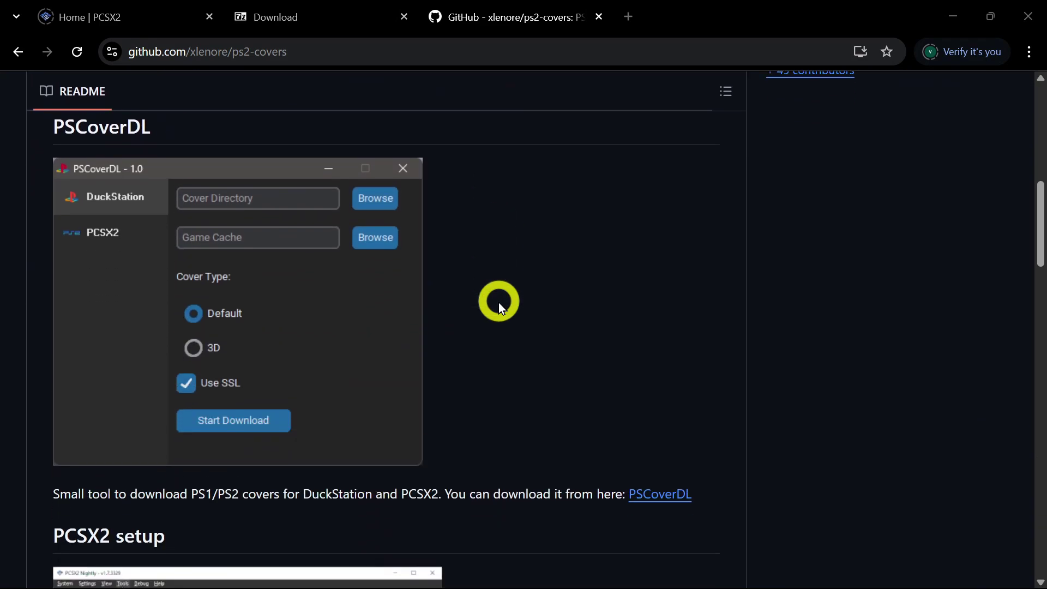
pyautogui.scroll(12, 498, 302)
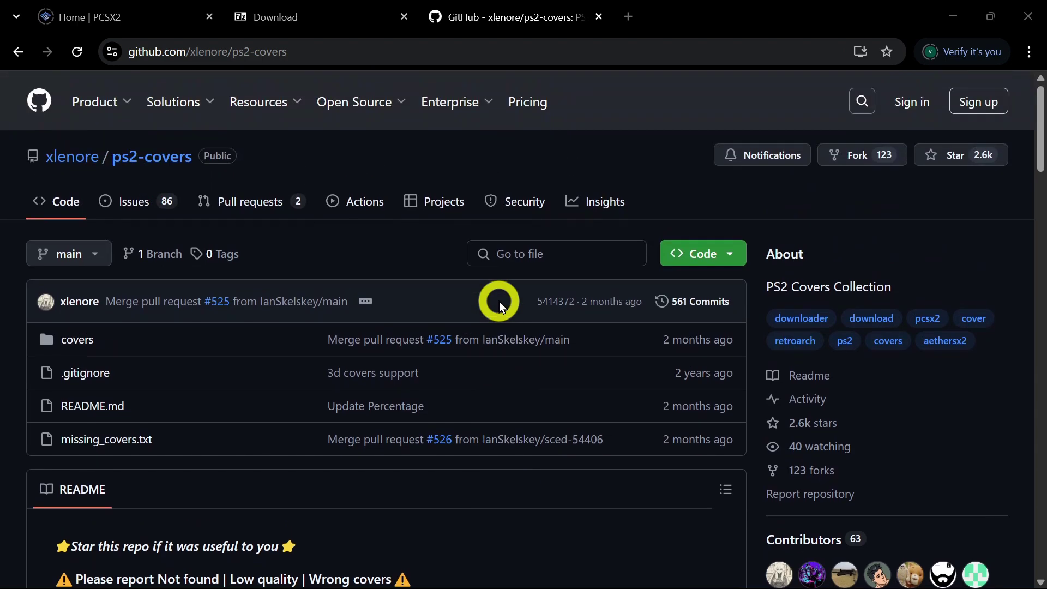
pyautogui.scroll(-4, 311, 299)
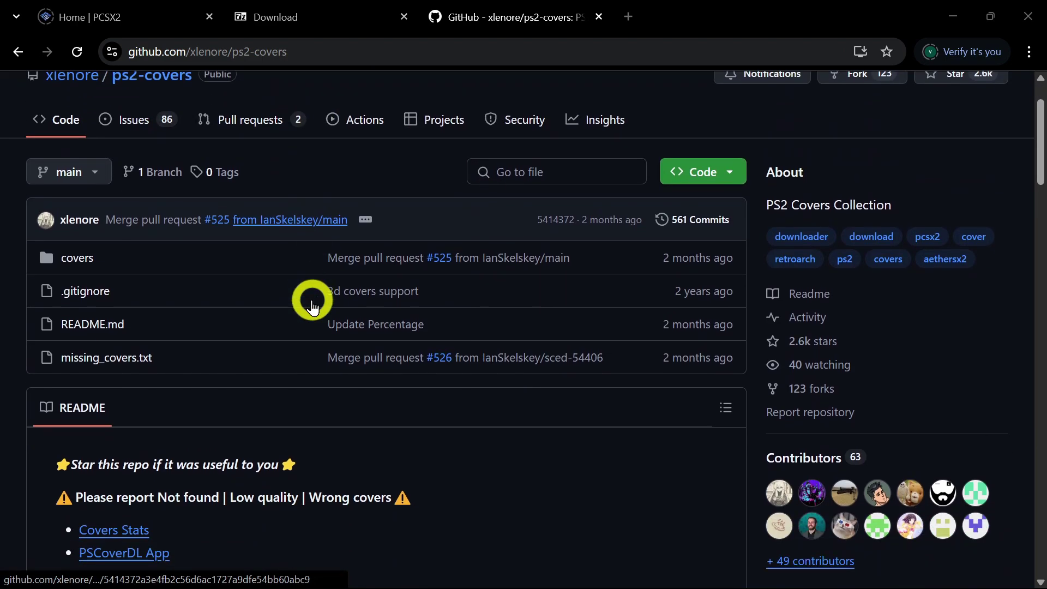
pyautogui.scroll(-3, 313, 304)
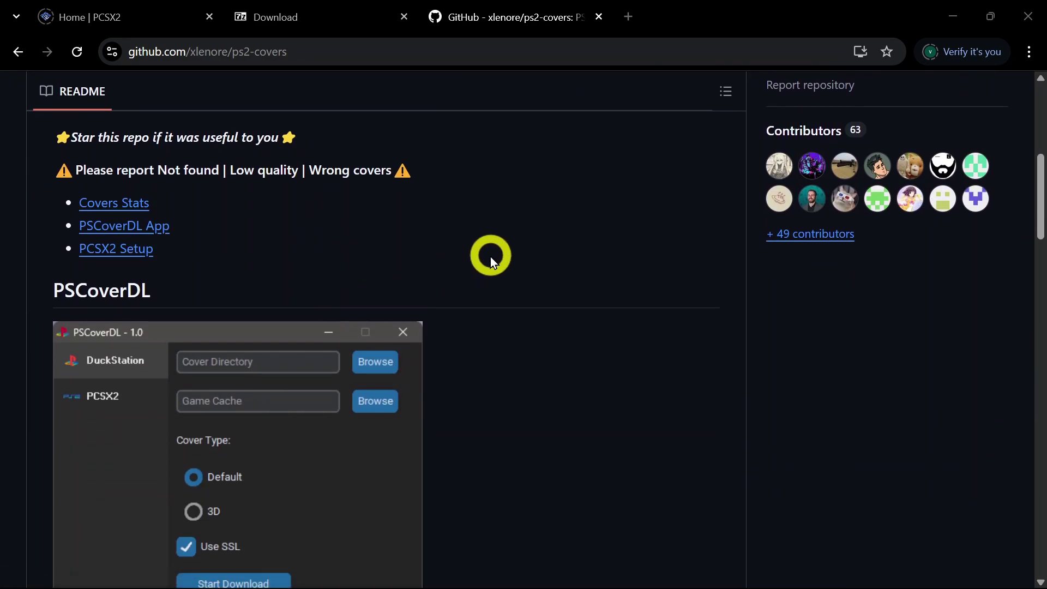
pyautogui.scroll(-8, 489, 256)
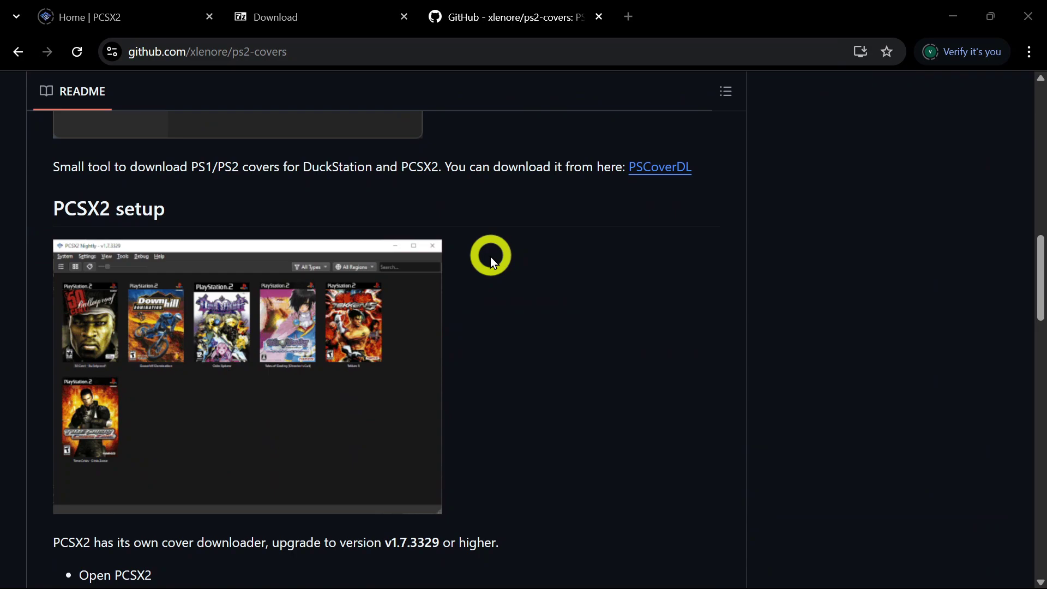
pyautogui.scroll(-6, 492, 262)
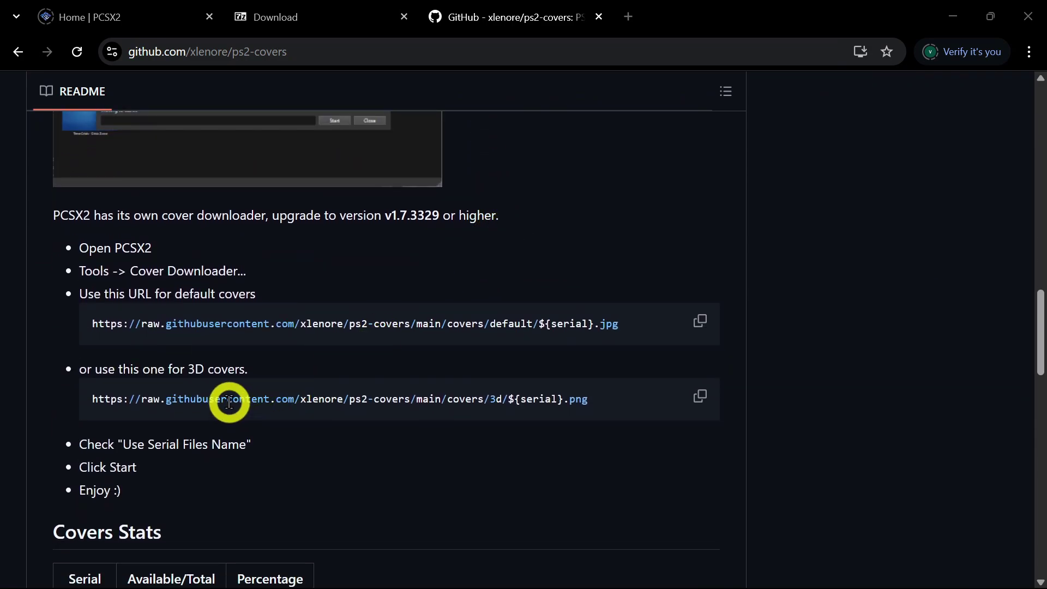
pyautogui.scroll(10, 357, 325)
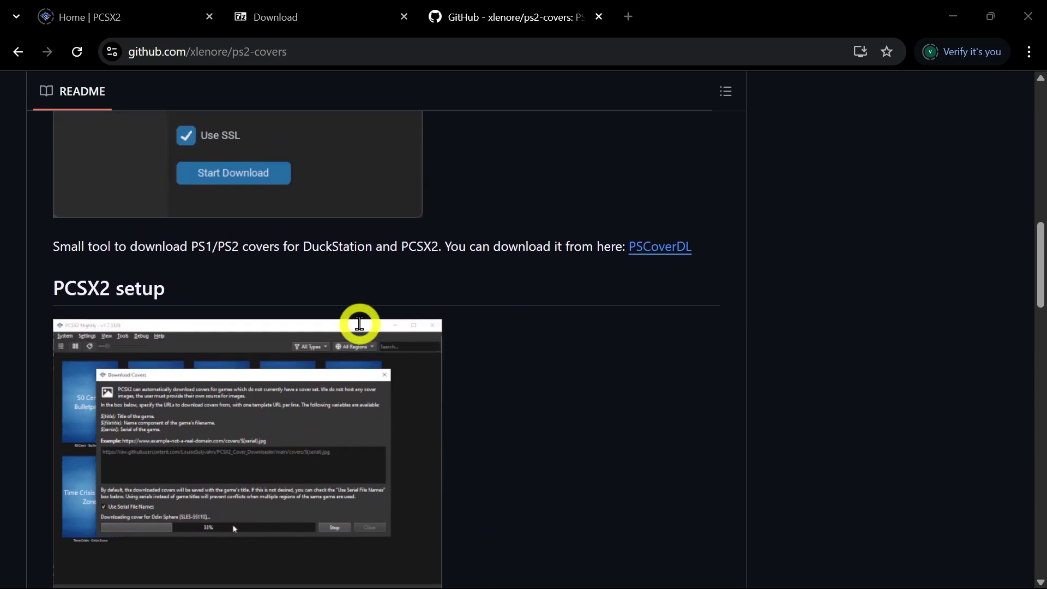
pyautogui.scroll(-10, 359, 324)
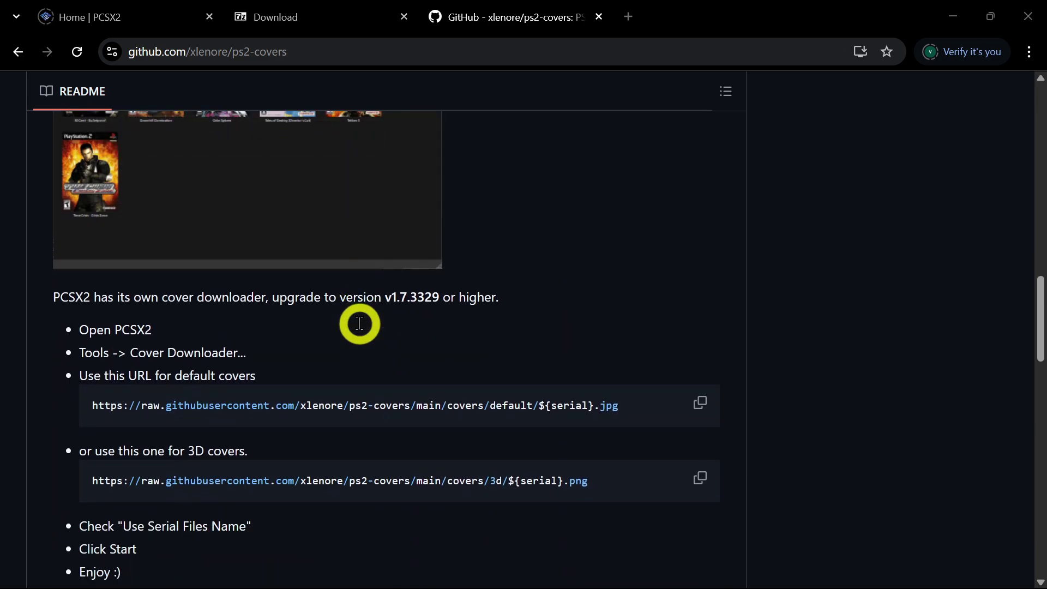
pyautogui.scroll(-2, 359, 323)
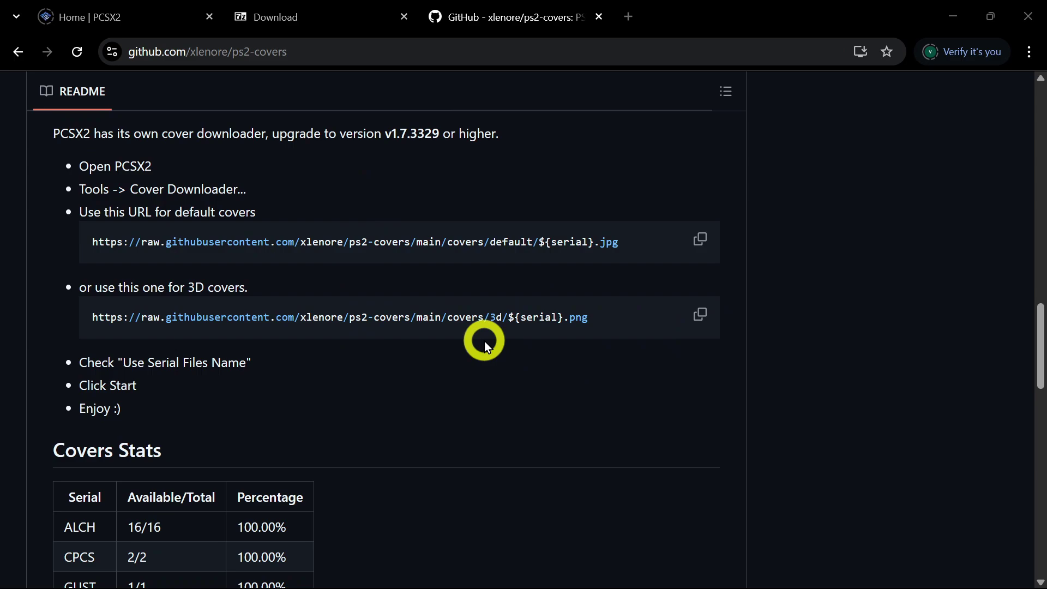
# Step: Examine the Covers Stats table in the README for cover availability by serial prefix
pyautogui.scroll(-2, 484, 342)
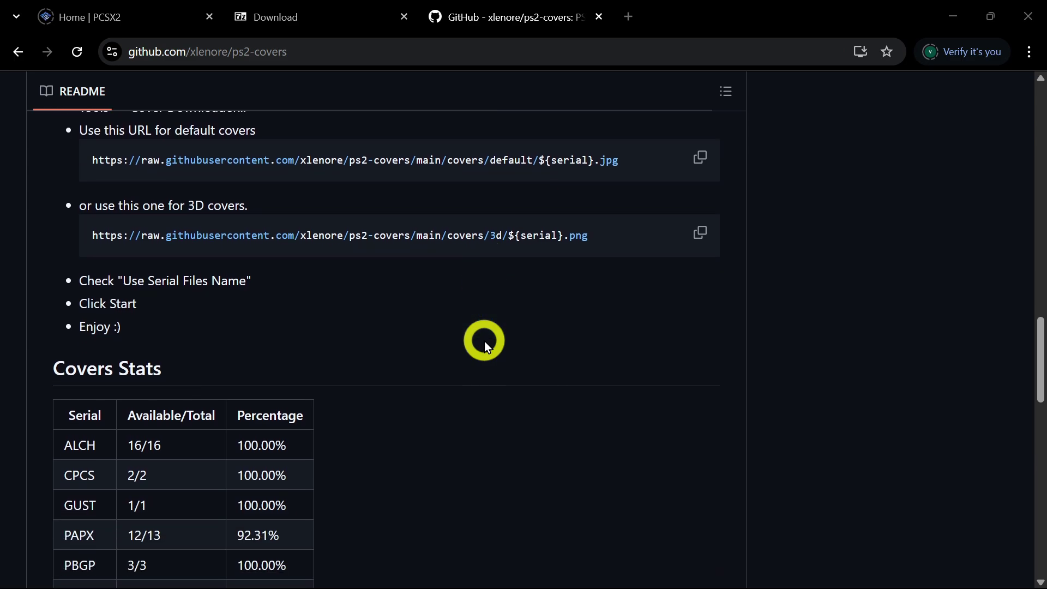
pyautogui.scroll(-3, 484, 341)
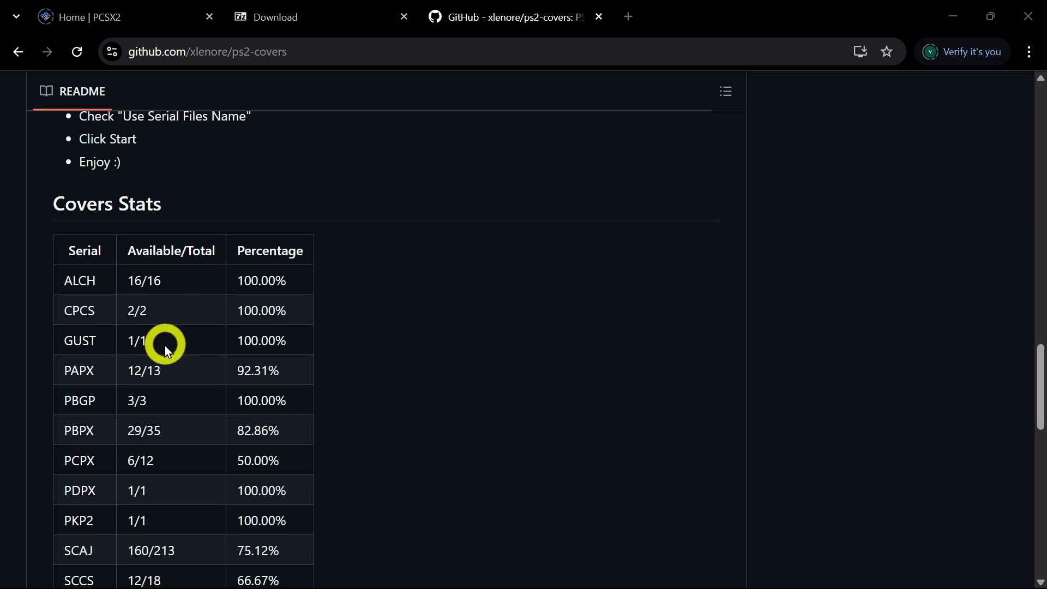
pyautogui.scroll(-8, 164, 345)
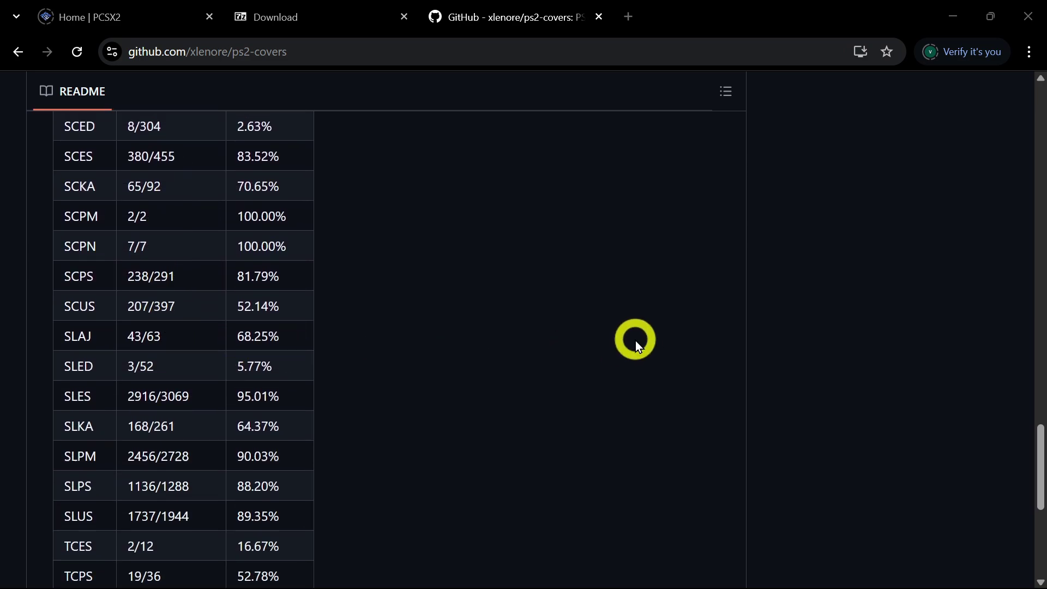
pyautogui.scroll(18, 636, 340)
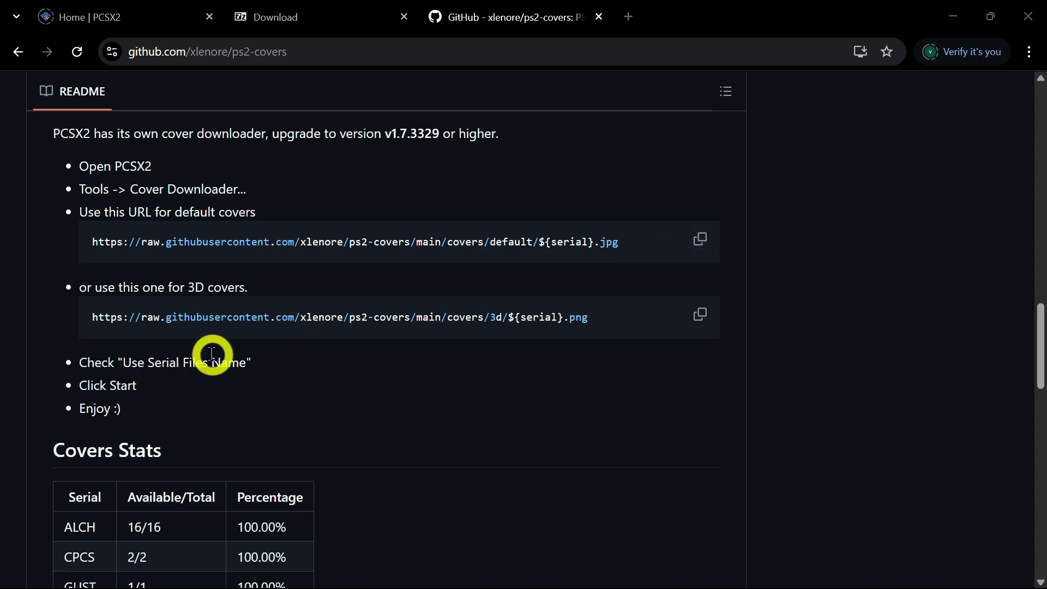
pyautogui.scroll(-20, 212, 354)
pyautogui.scroll(10, 194, 358)
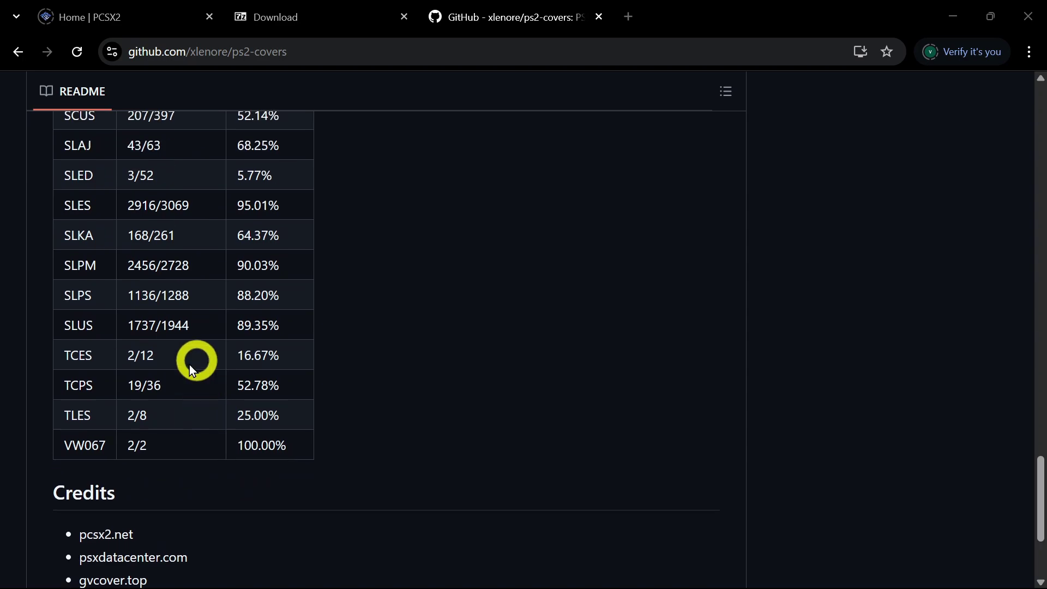
pyautogui.scroll(-10, 194, 358)
# Step: Copy the default covers URL from the README's PCSX2 setup section and switch back to PCSX2
pyautogui.scroll(20, 332, 373)
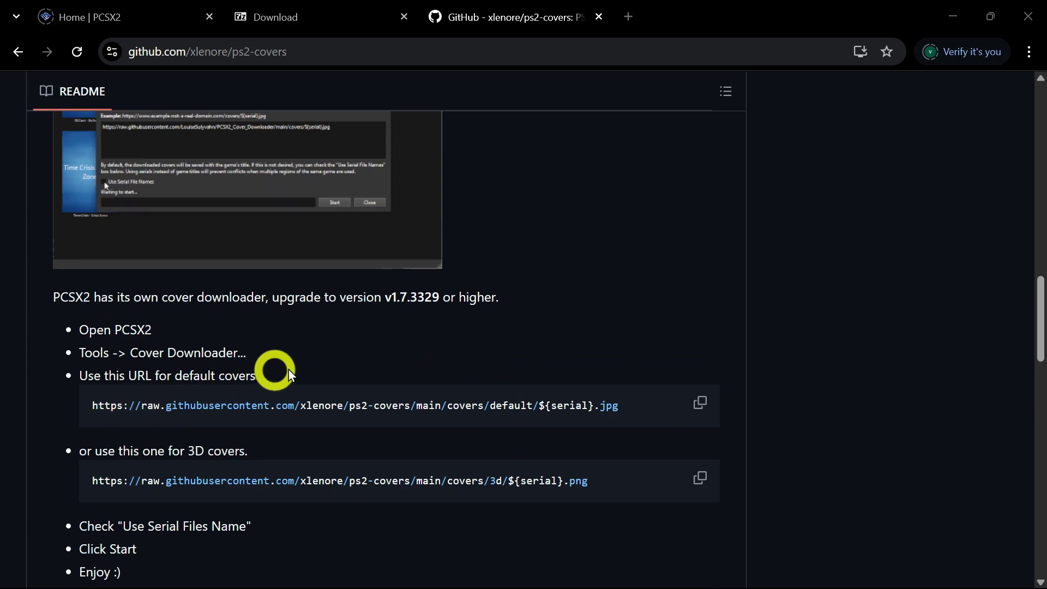
pyautogui.scroll(-1, 294, 365)
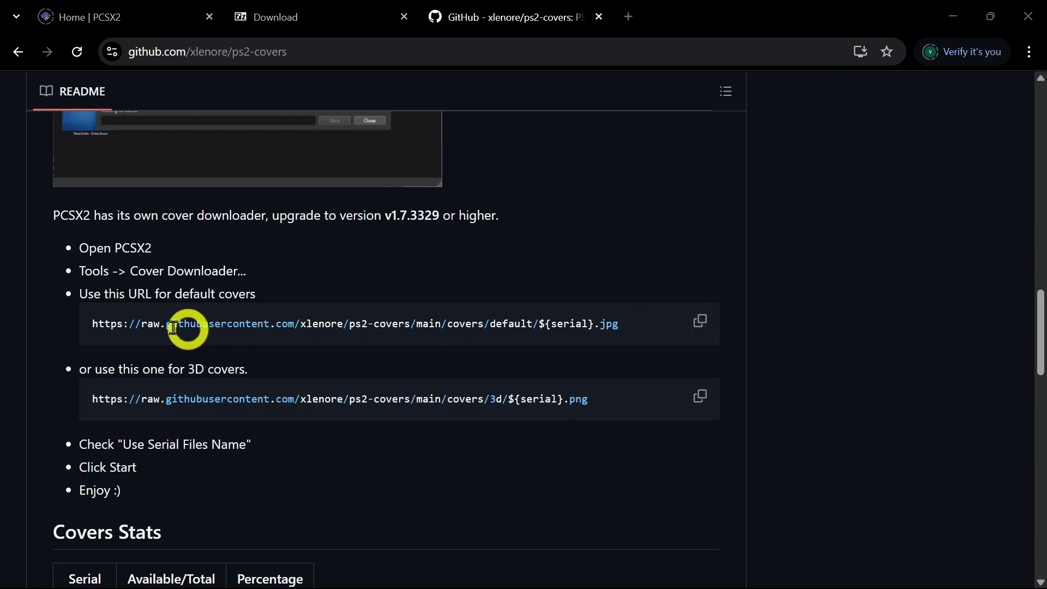
pyautogui.click(704, 327)
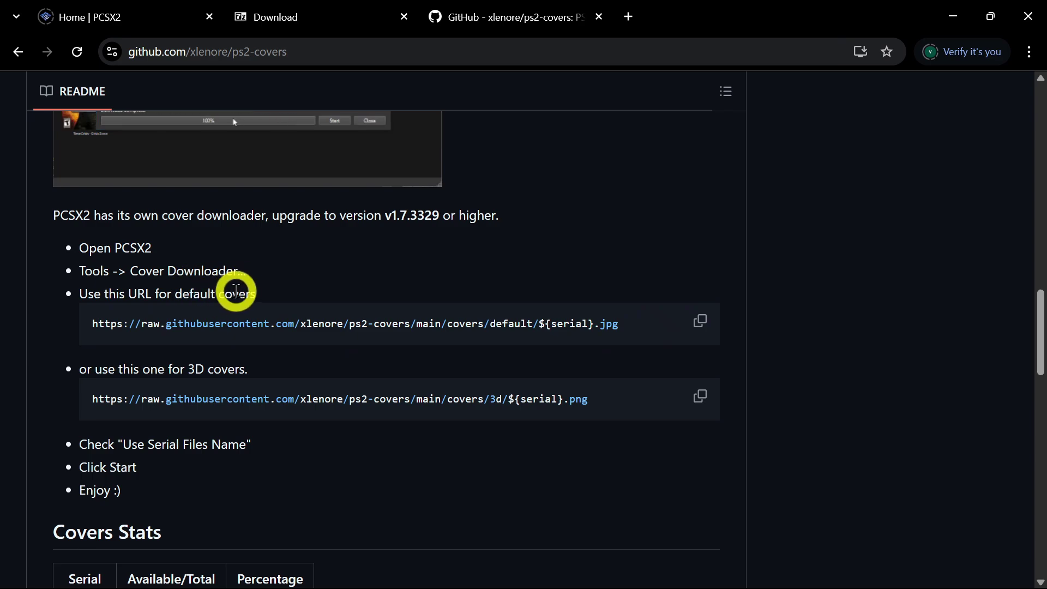
pyautogui.click(947, 18)
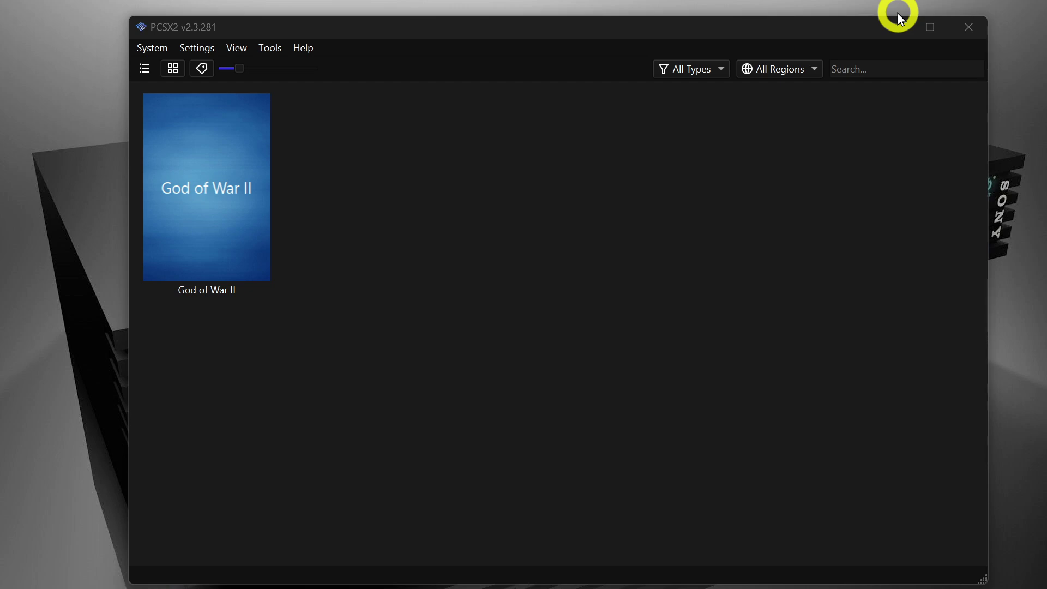
pyautogui.click(269, 48)
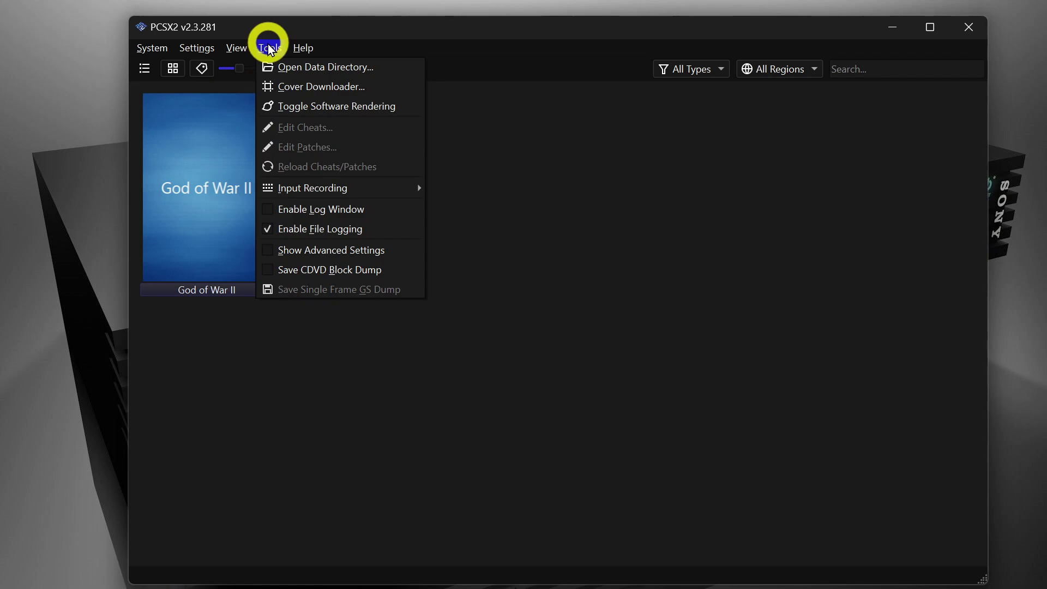
pyautogui.click(312, 89)
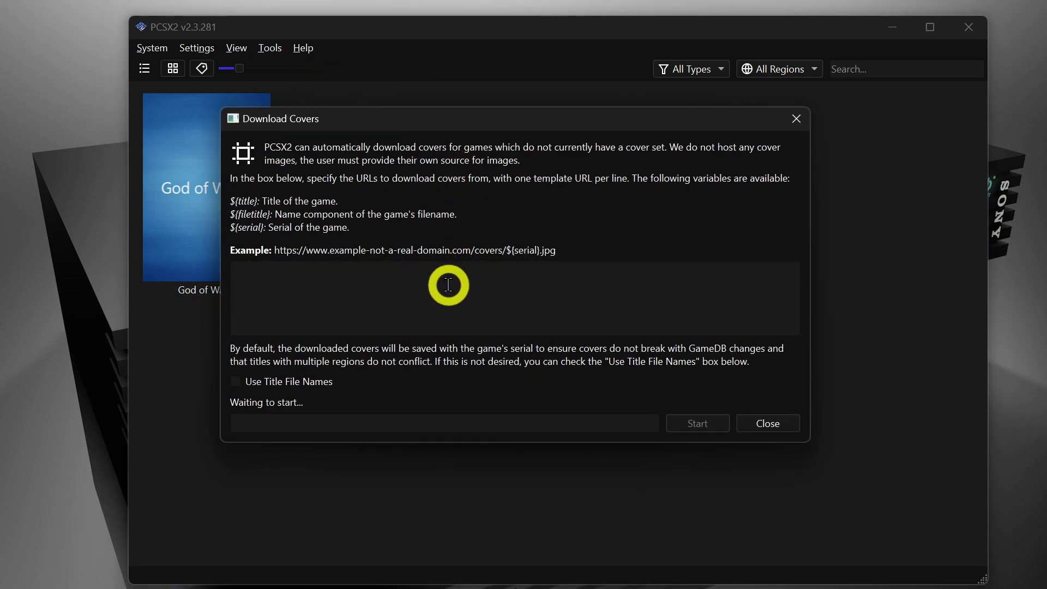
pyautogui.hotkey('ctrl', 'v')
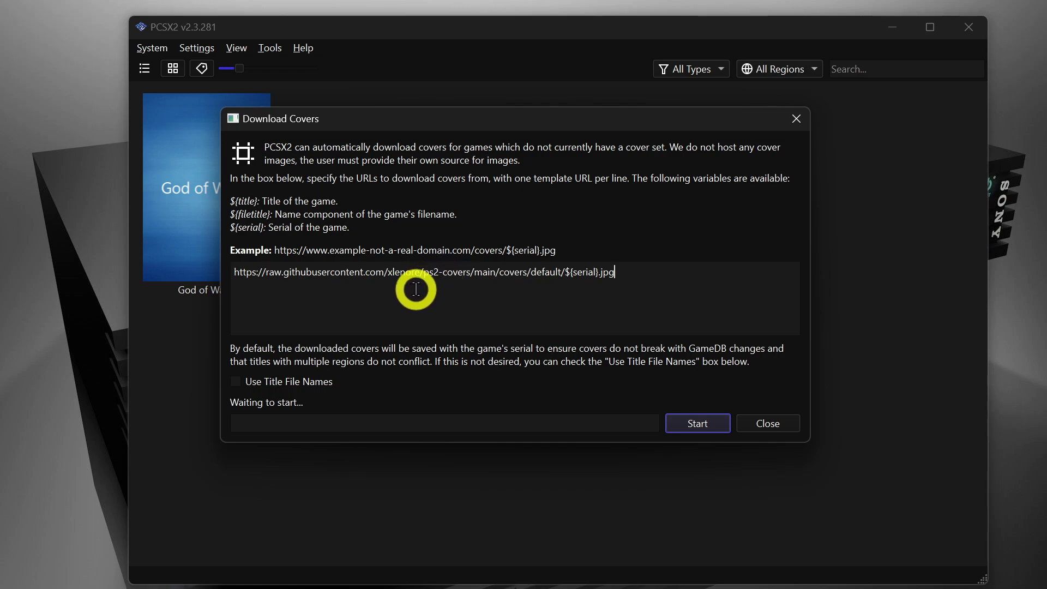
pyautogui.click(713, 420)
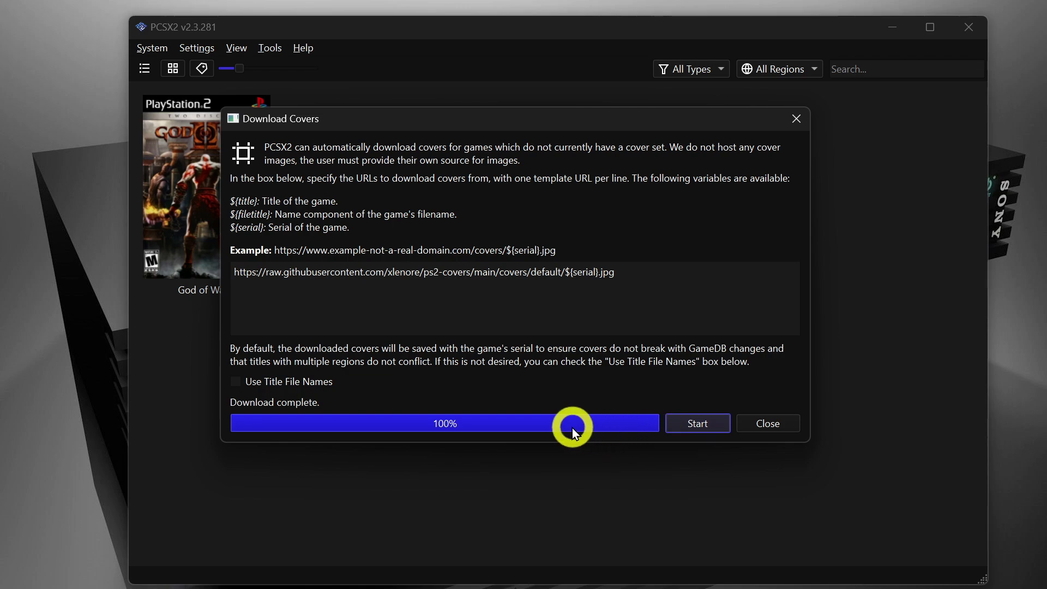
pyautogui.click(761, 423)
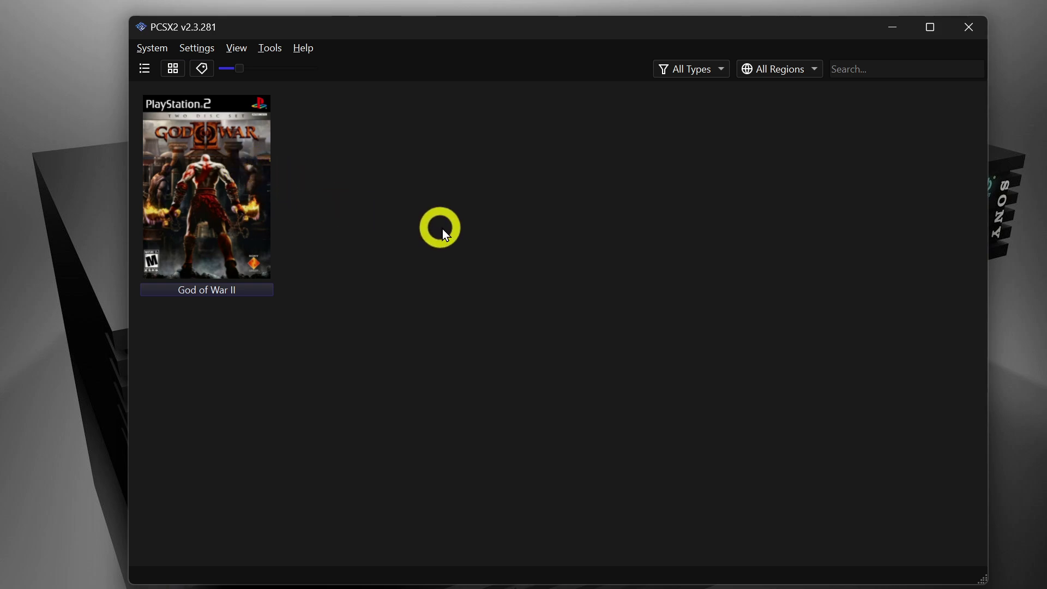
pyautogui.click(269, 47)
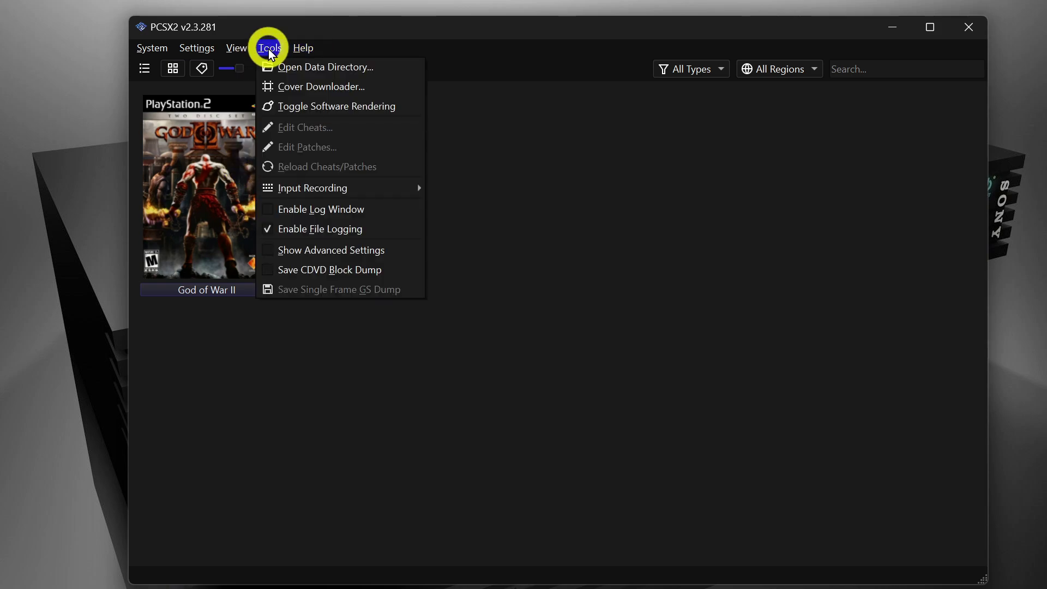
pyautogui.click(309, 85)
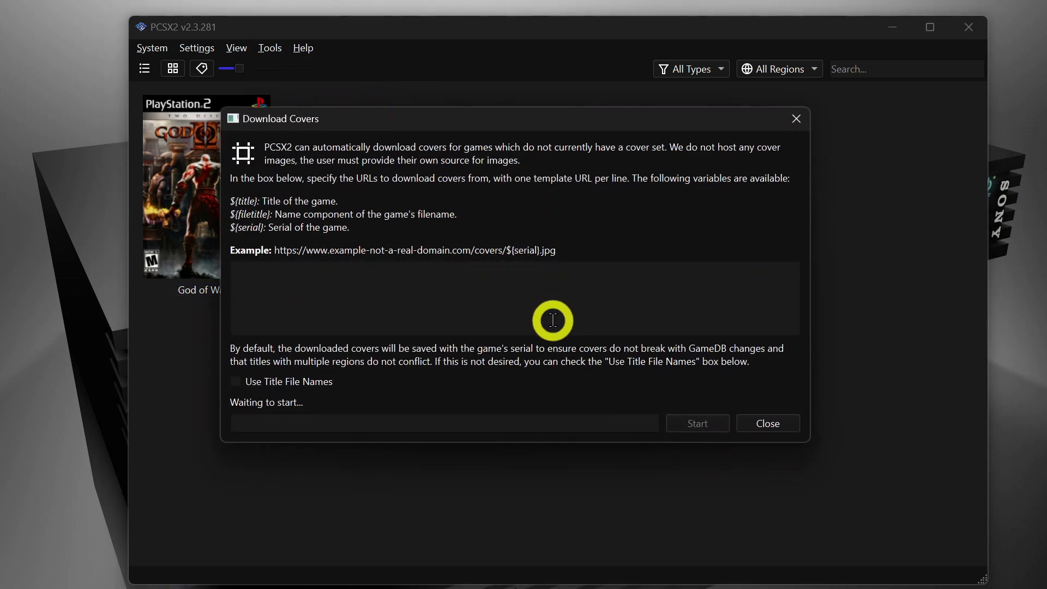
pyautogui.click(590, 326)
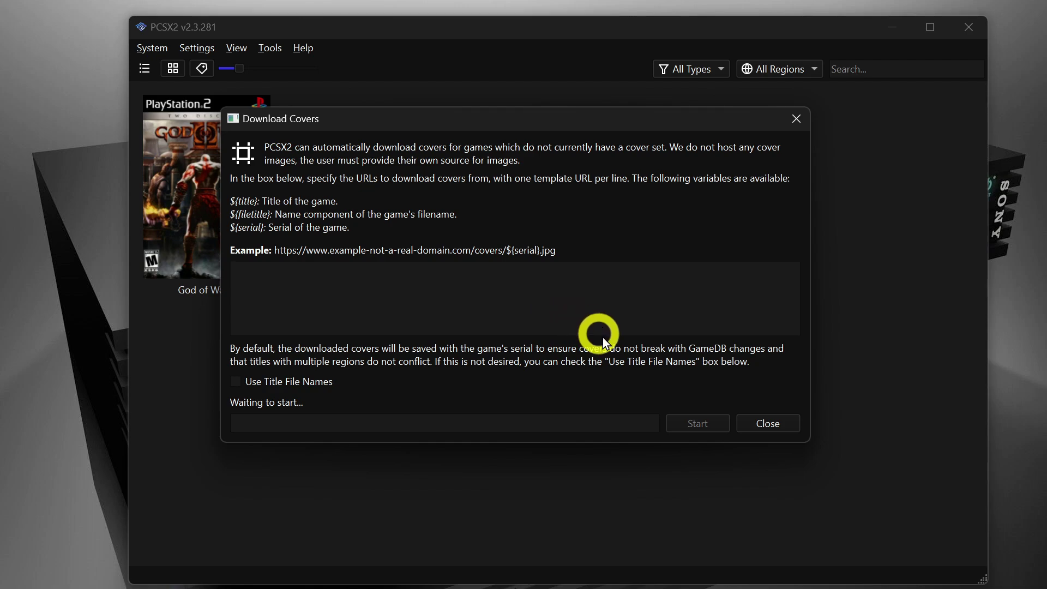
pyautogui.click(766, 422)
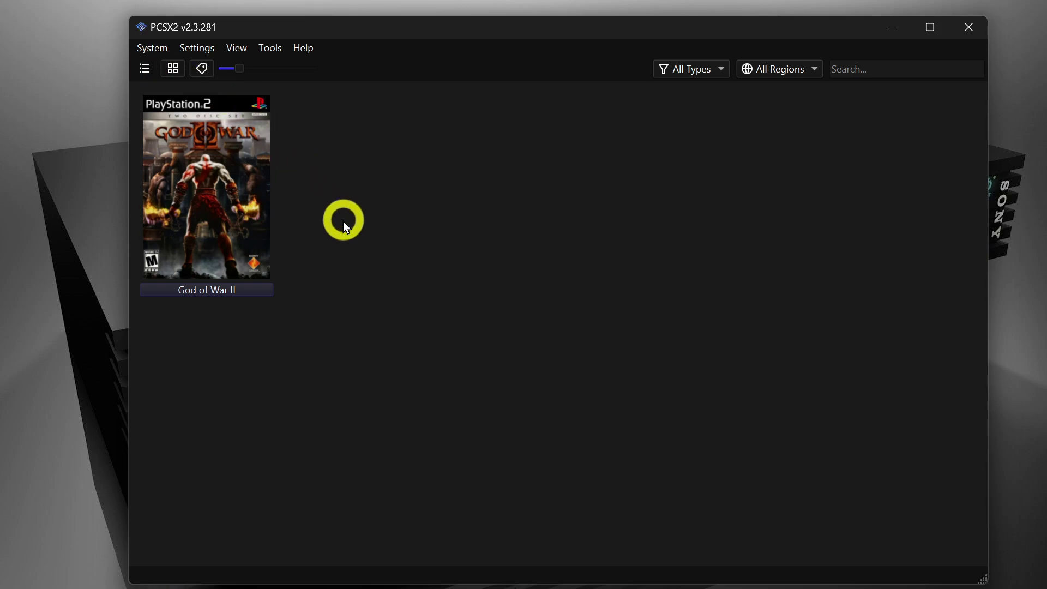
# Step: Launch God of War II from the game grid
pyautogui.doubleClick(228, 191)
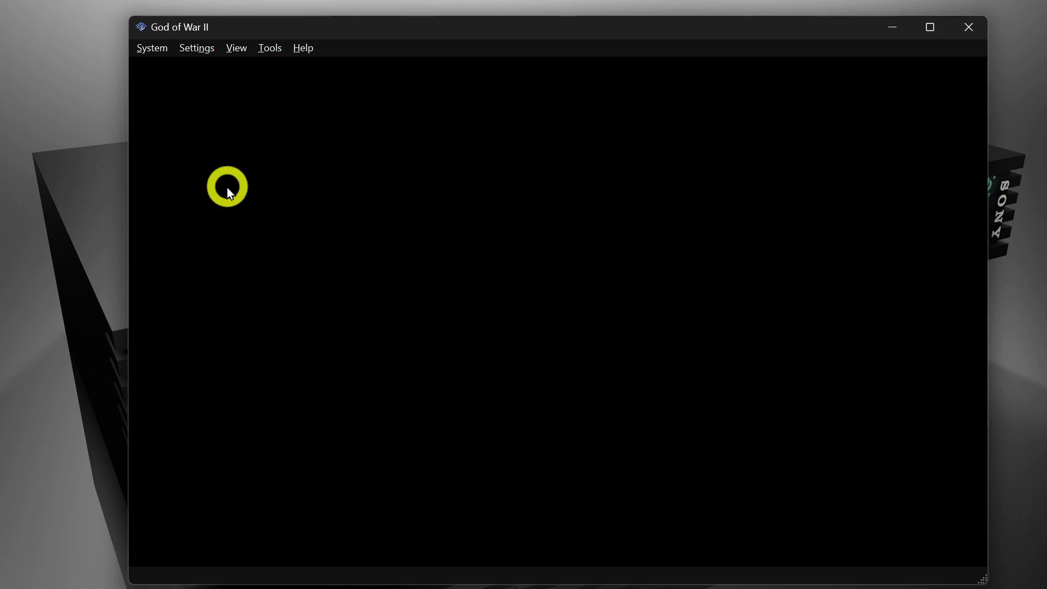